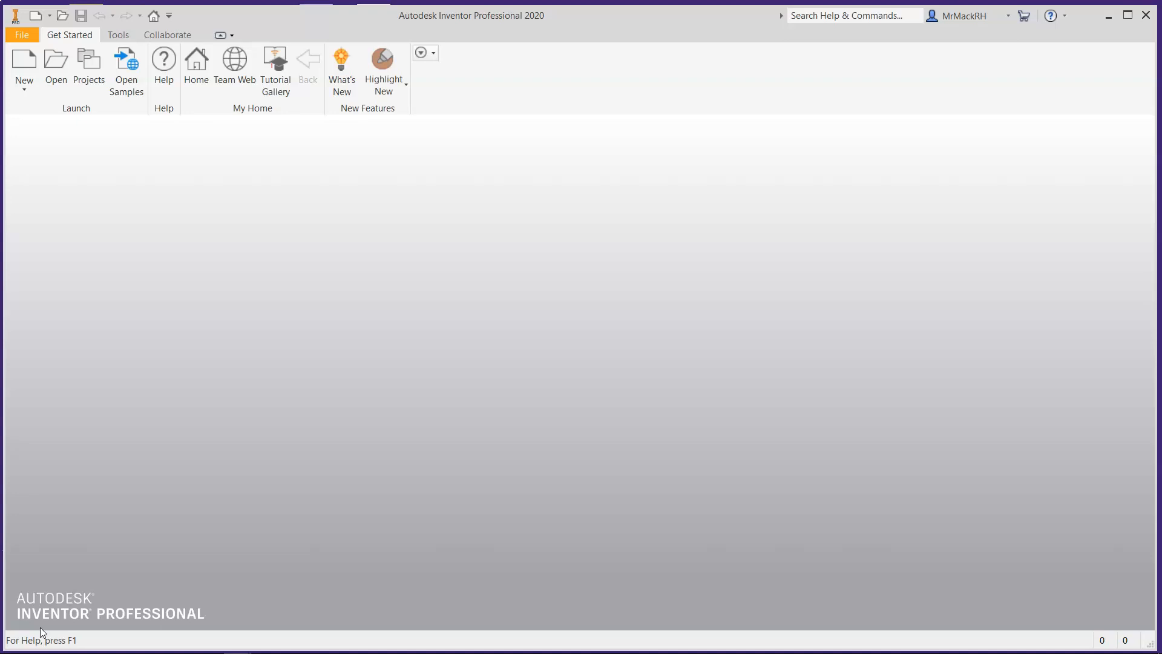
# Create a new drawing from the RH Drawing Sheet Template.idw template
pyautogui.moveTo(38, 648)
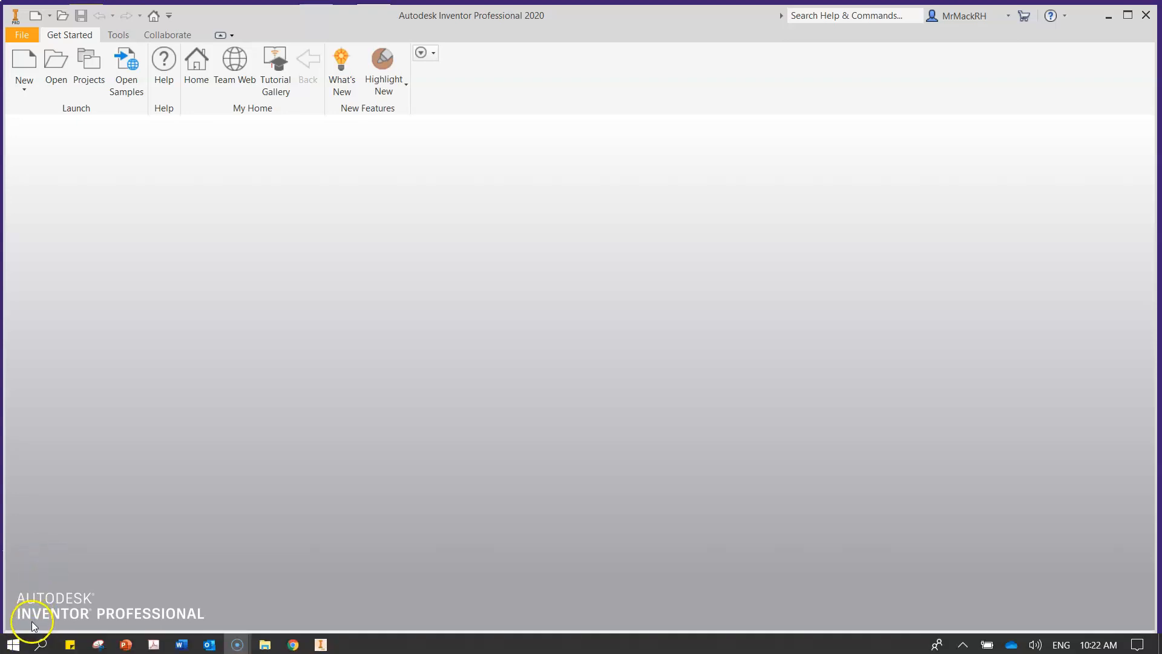
pyautogui.click(29, 625)
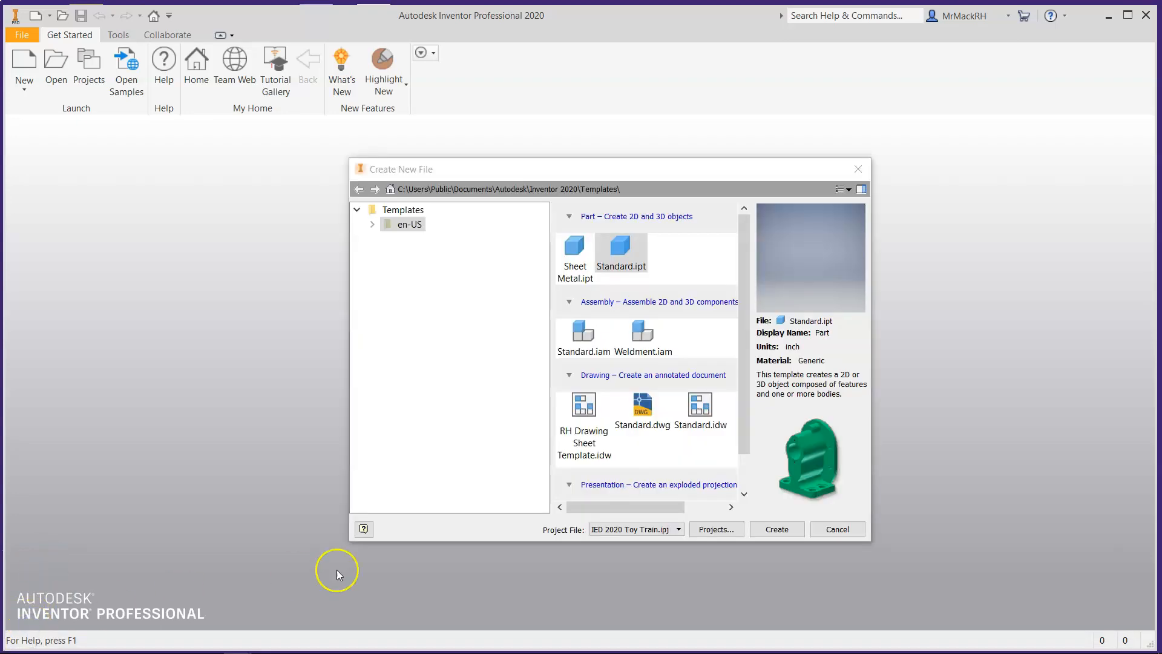
pyautogui.click(596, 410)
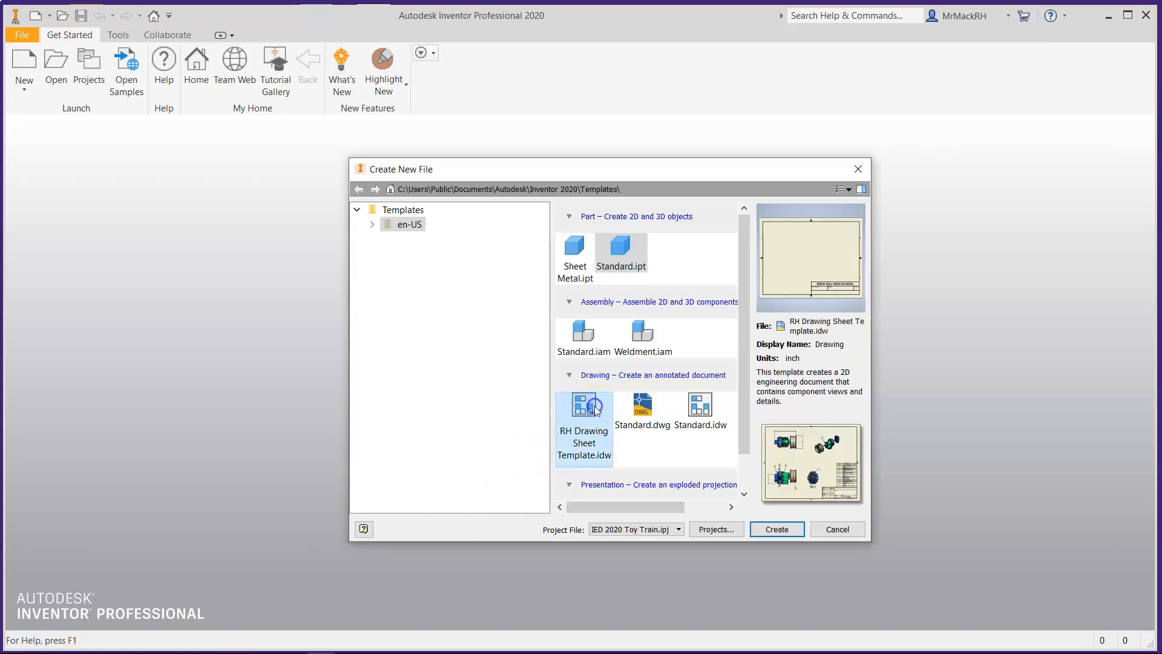
pyautogui.click(782, 531)
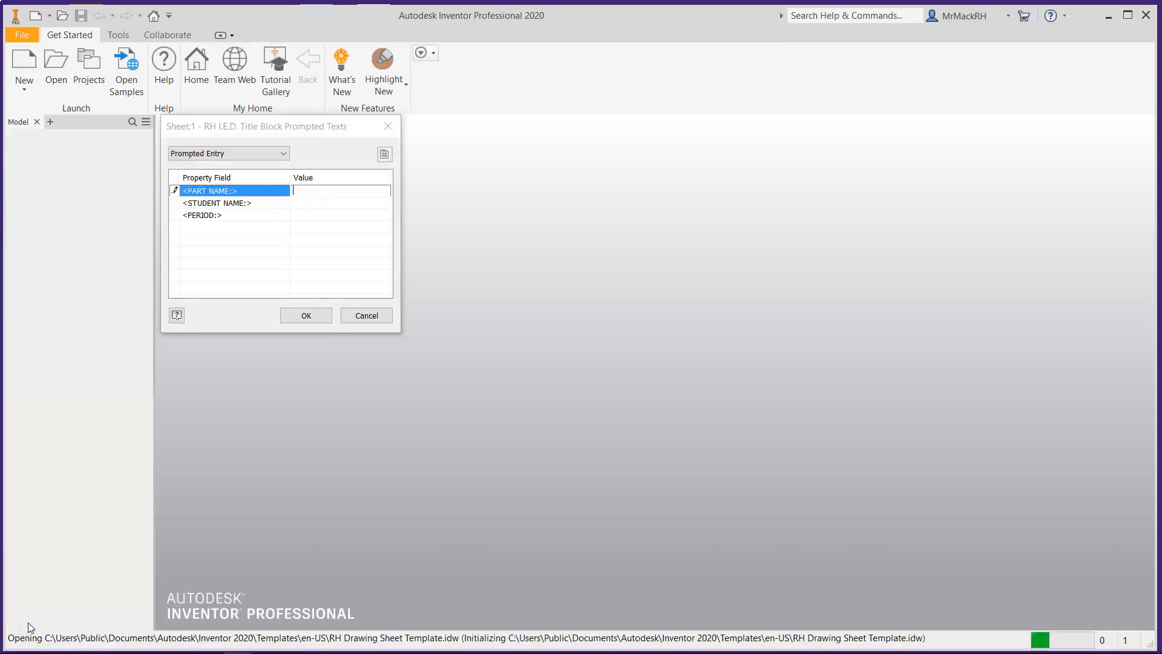
# Fill in the title block with part name TRAIN WHEEL, the student's name and period 3RD
pyautogui.click(328, 194)
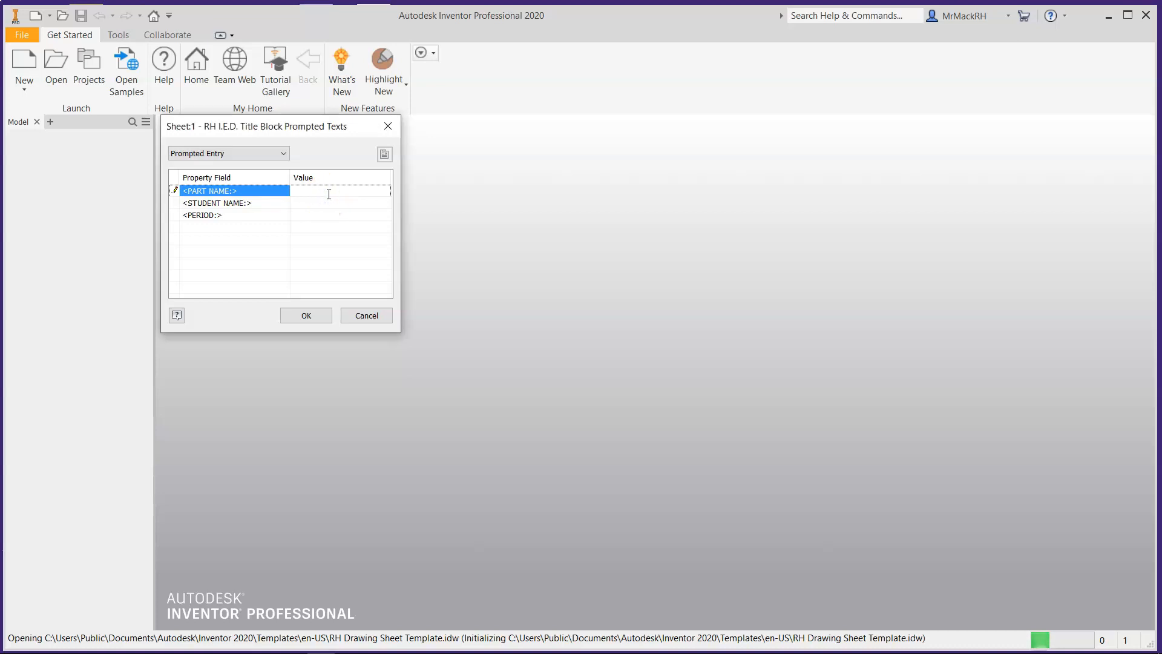
pyautogui.write('TRAIN WHEEL')
pyautogui.click(366, 202)
pyautogui.write('MR MACK')
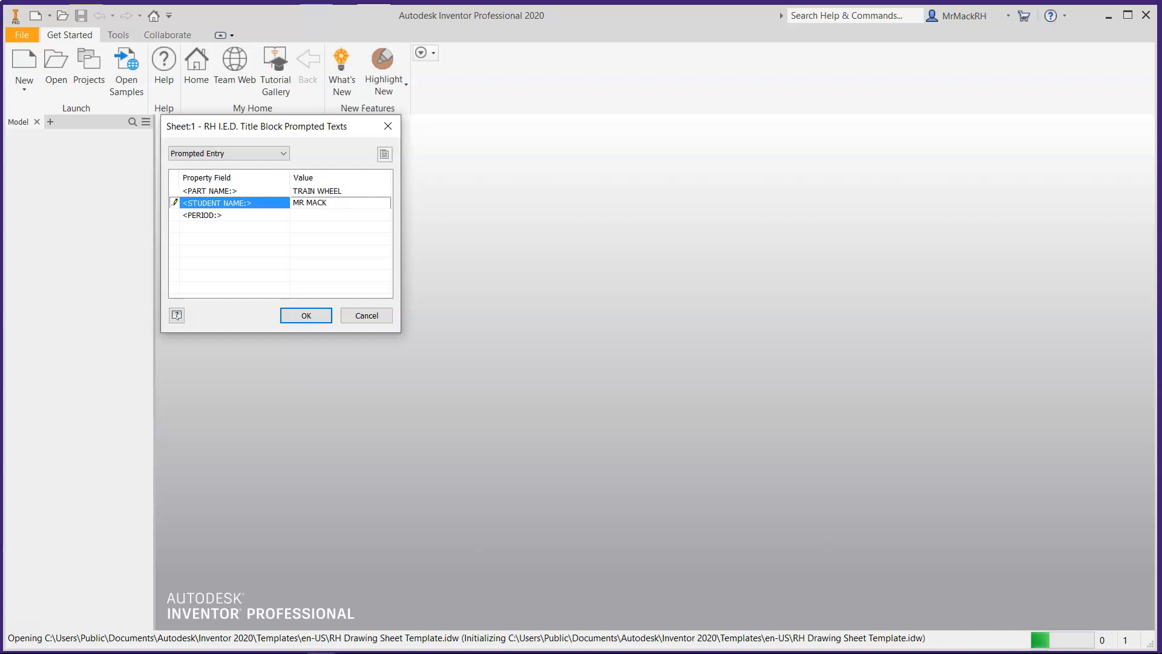
pyautogui.click(365, 216)
pyautogui.write('3RD')
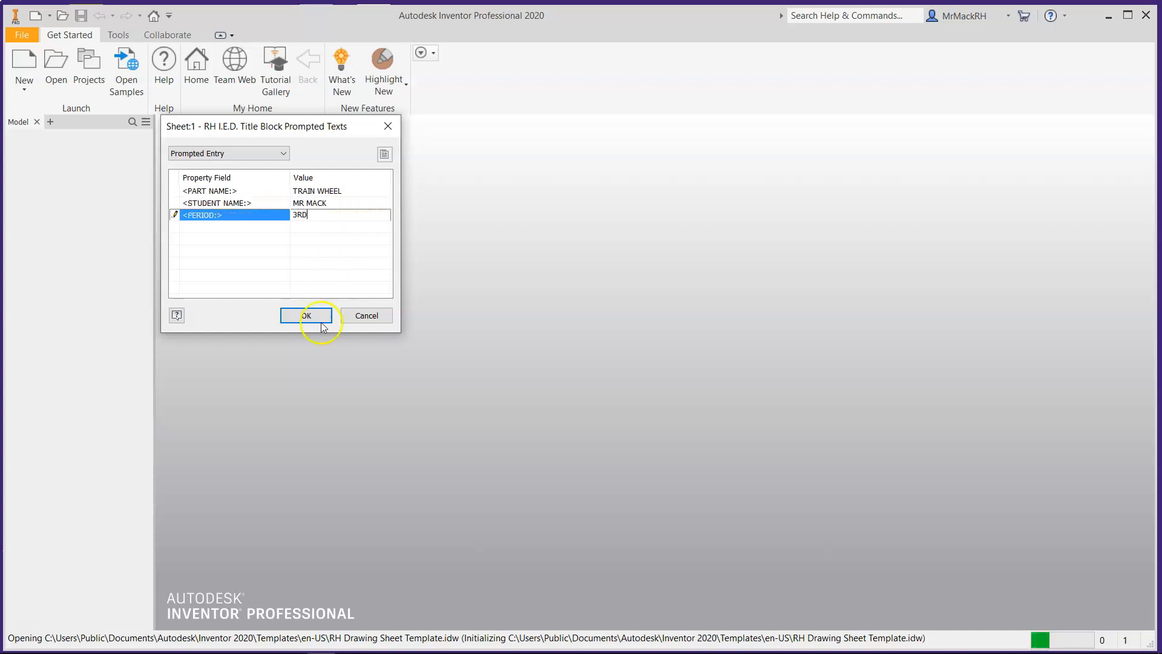
pyautogui.click(306, 316)
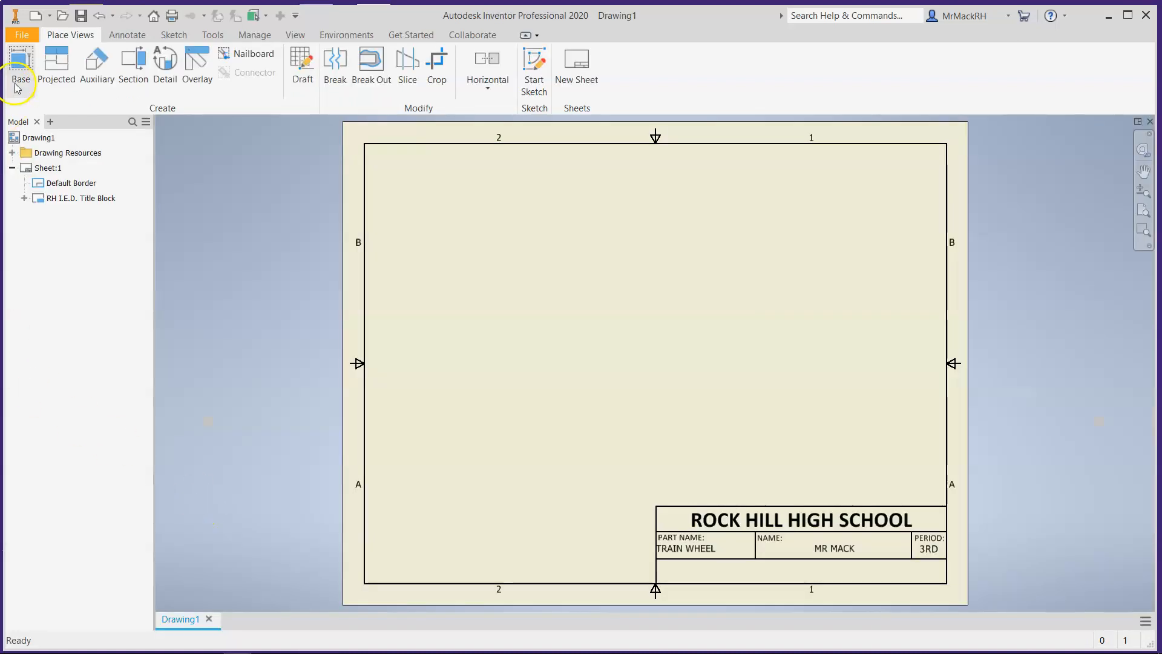
# Start a base view using the Train Wheel part from the IED 2020 Toy Train project folder
pyautogui.click(20, 77)
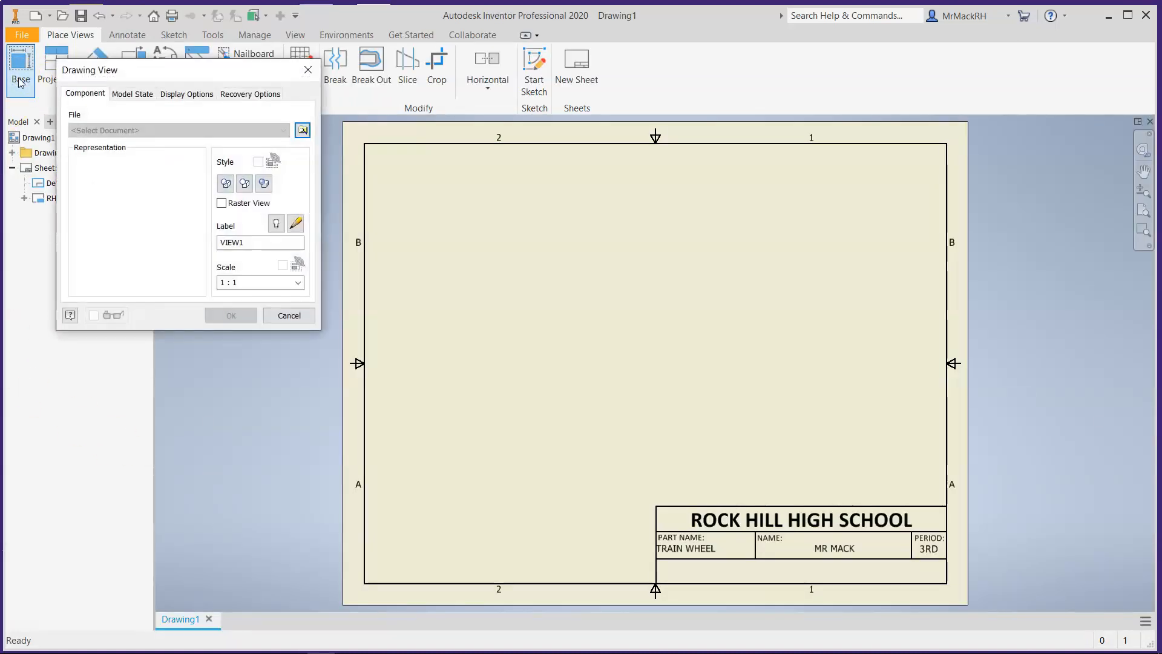
pyautogui.click(303, 130)
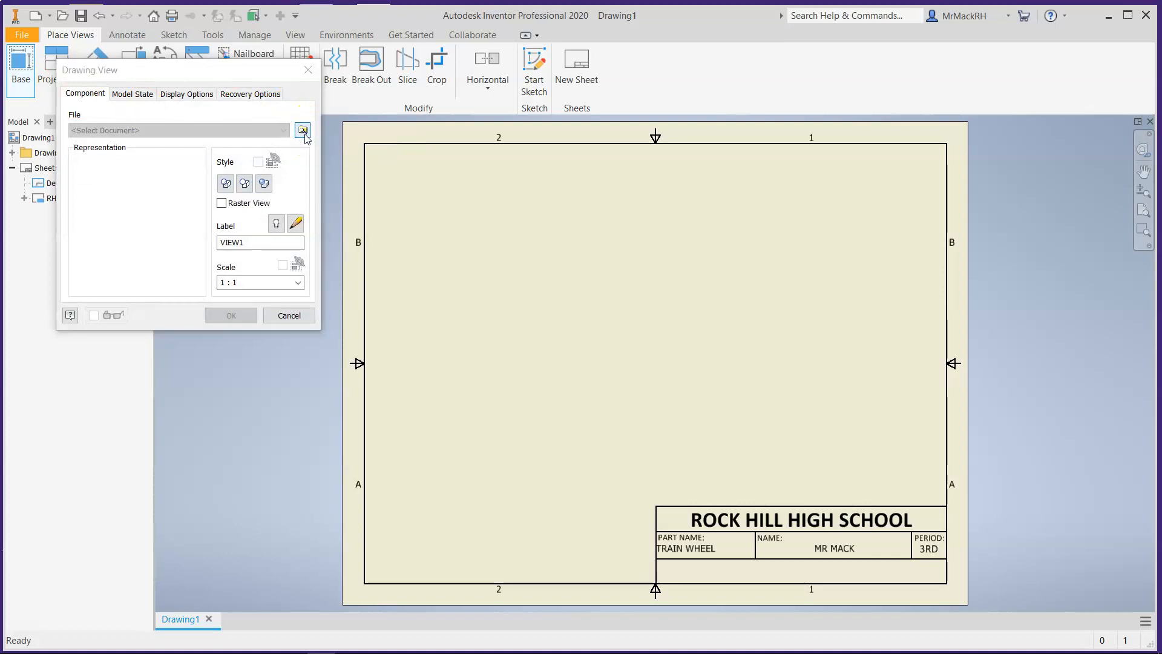
pyautogui.click(548, 340)
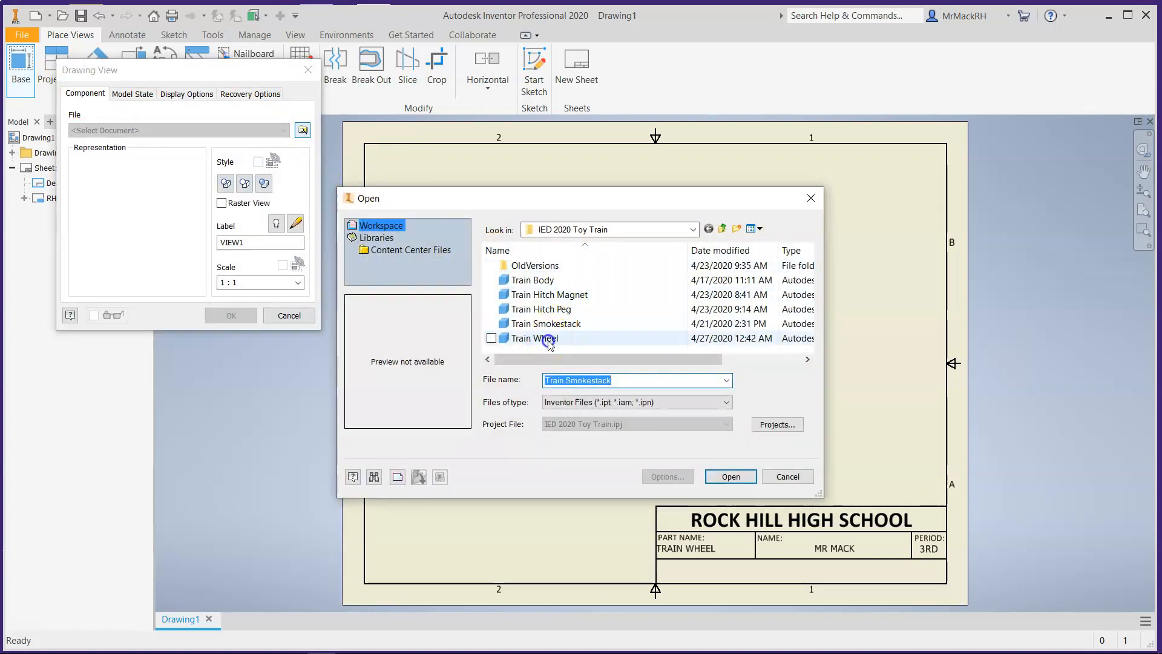
pyautogui.click(726, 477)
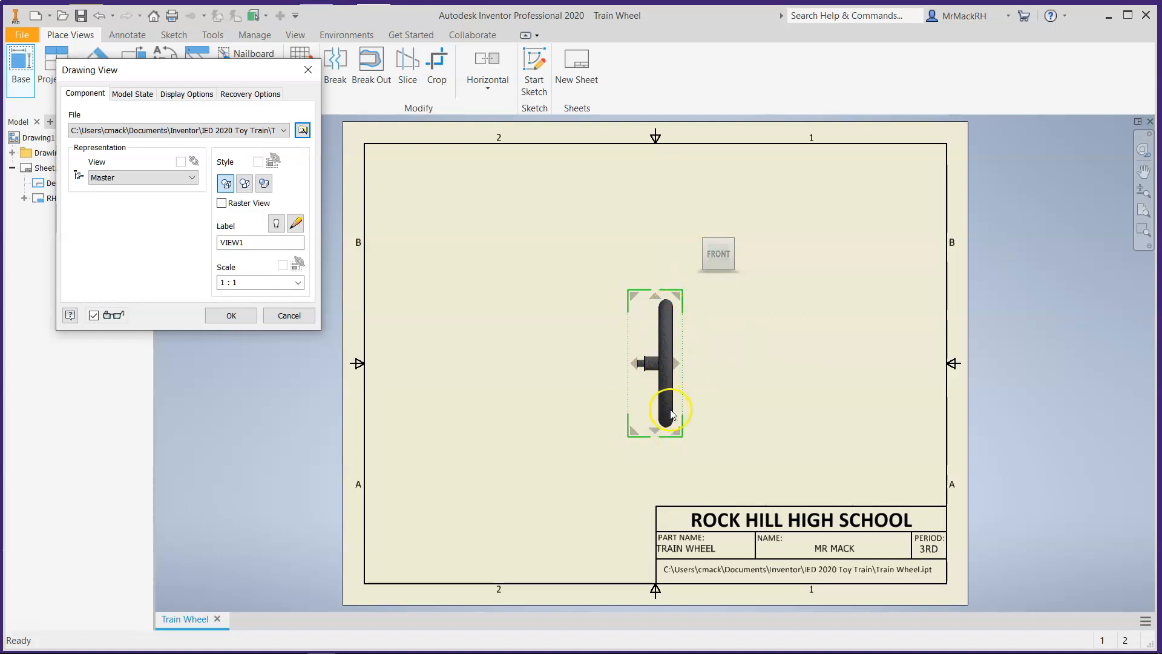
# Examine both sides of the wheel by turning the base view preview through its left and isometric orientations
pyautogui.click(703, 254)
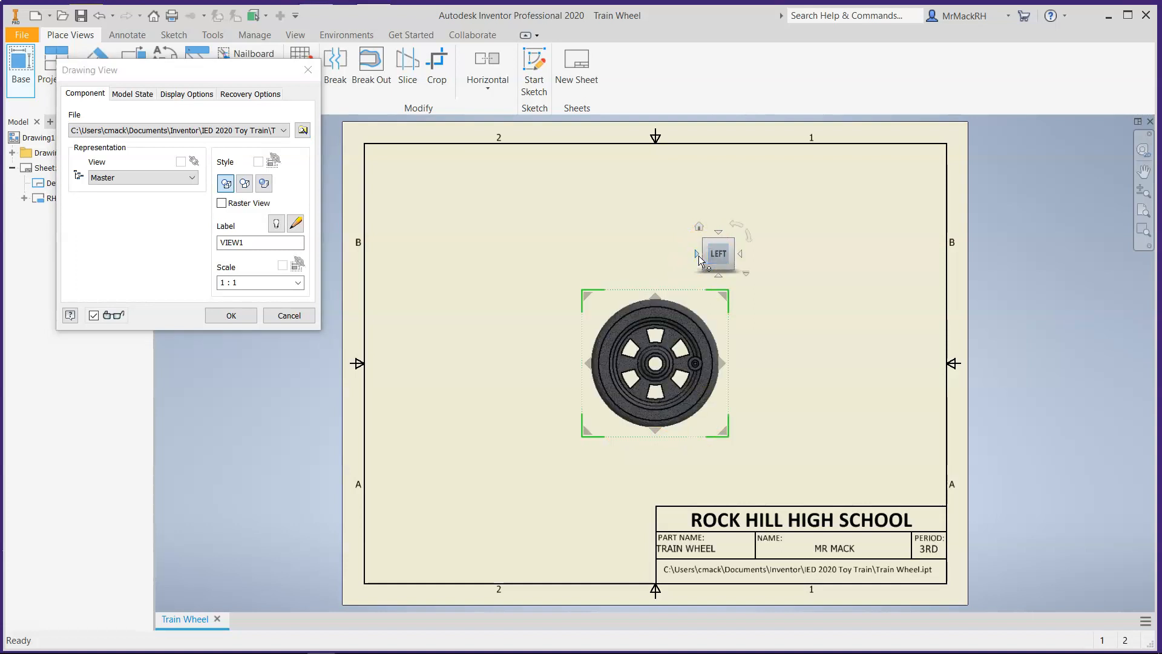
pyautogui.click(732, 243)
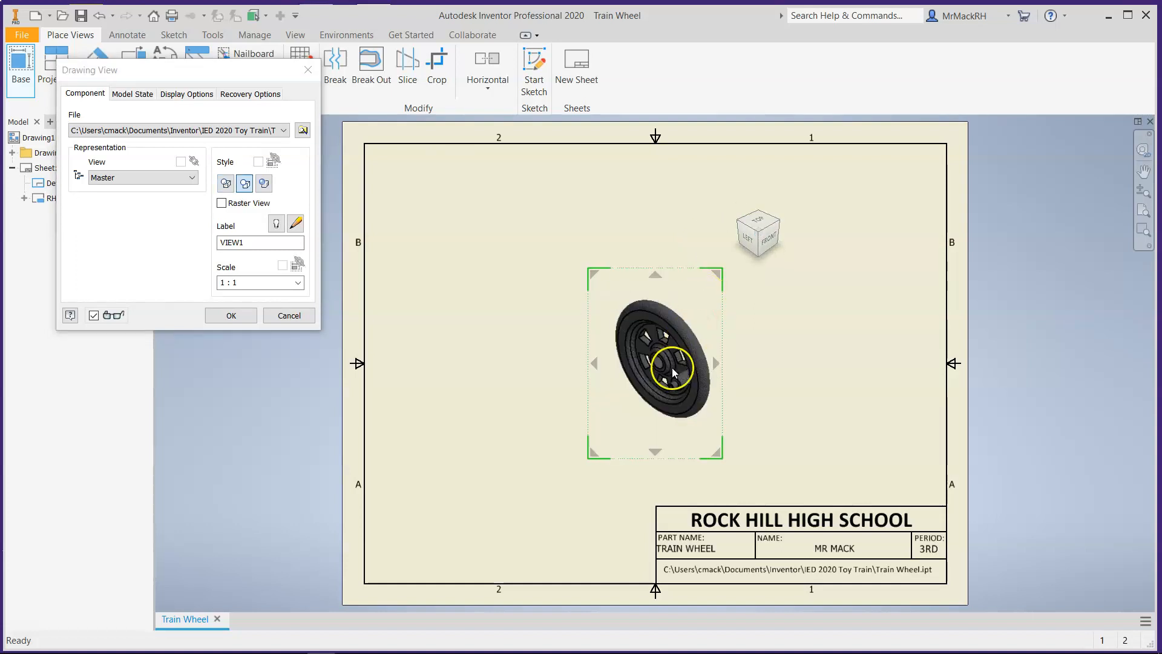
pyautogui.scroll(-3, 648, 371)
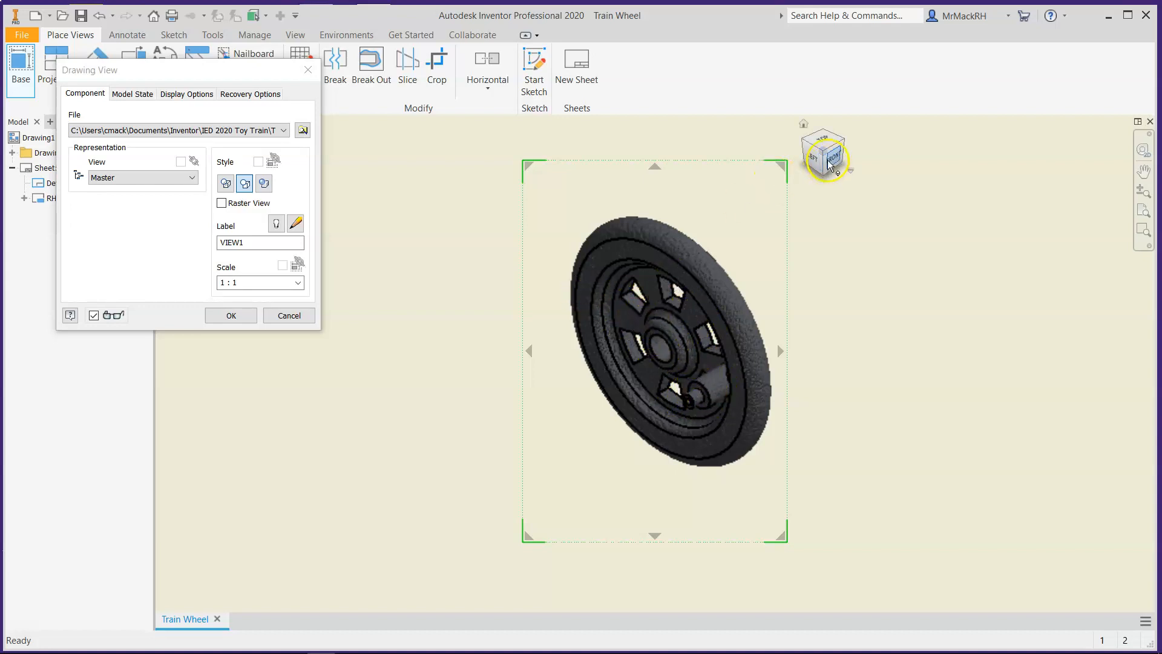
pyautogui.click(841, 143)
pyautogui.click(841, 143)
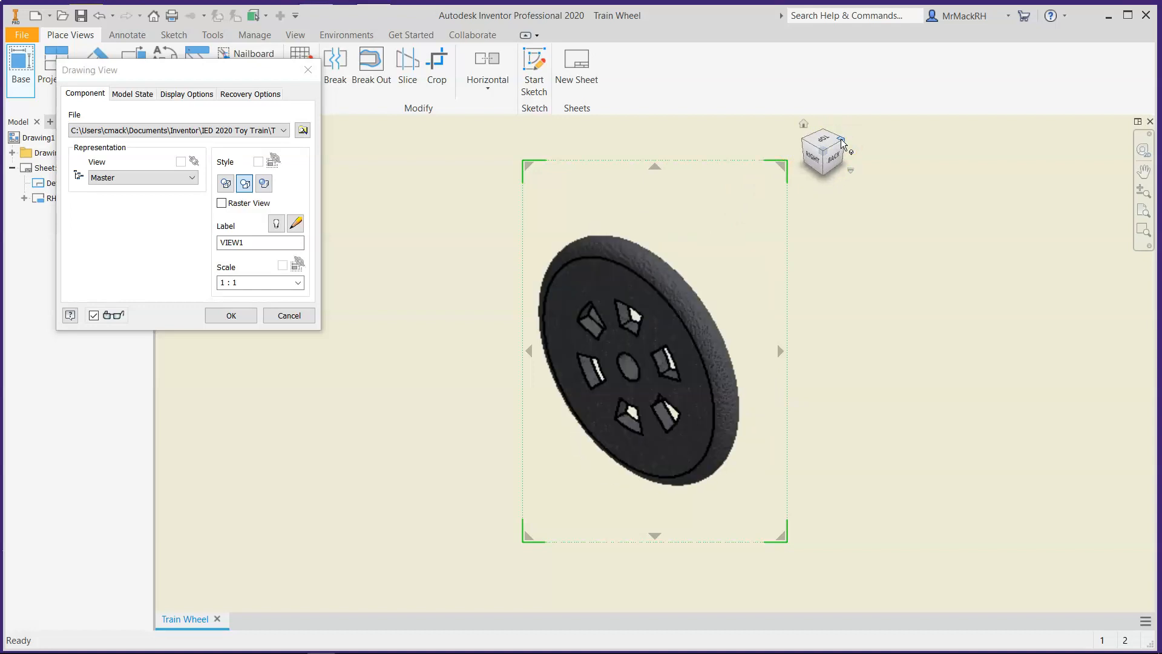
pyautogui.click(841, 143)
pyautogui.click(841, 143)
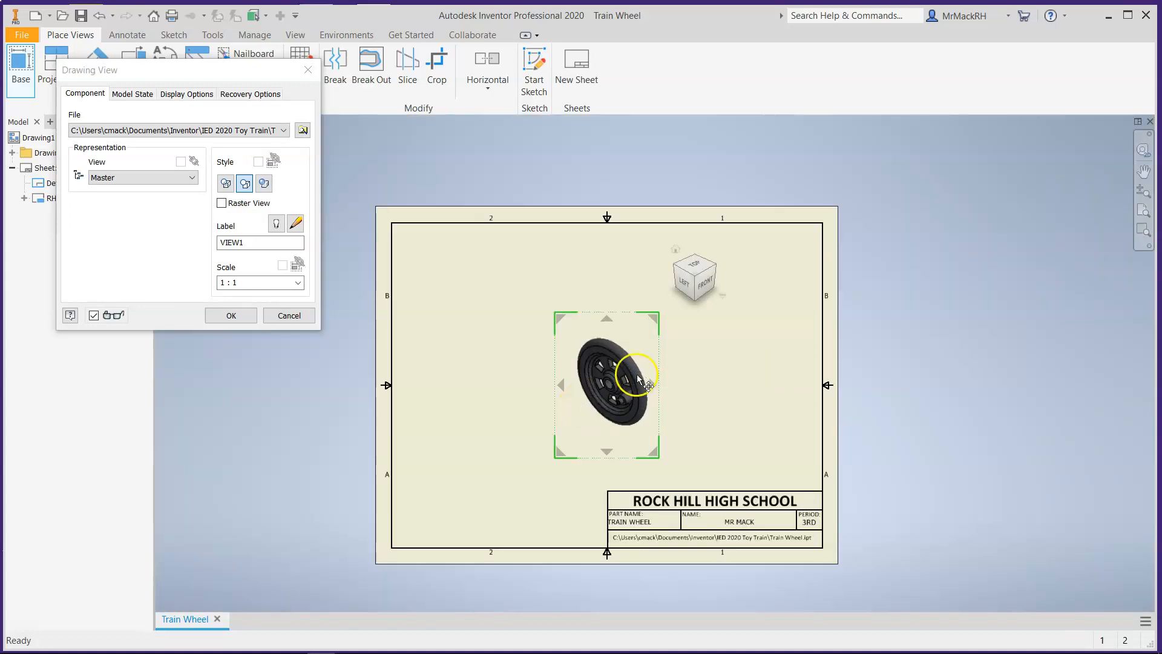
# Position the base view in the sheet's lower-left area, orient it to Left, and add projected top, side and isometric views
pyautogui.moveTo(614, 382); pyautogui.dragTo(509, 429)
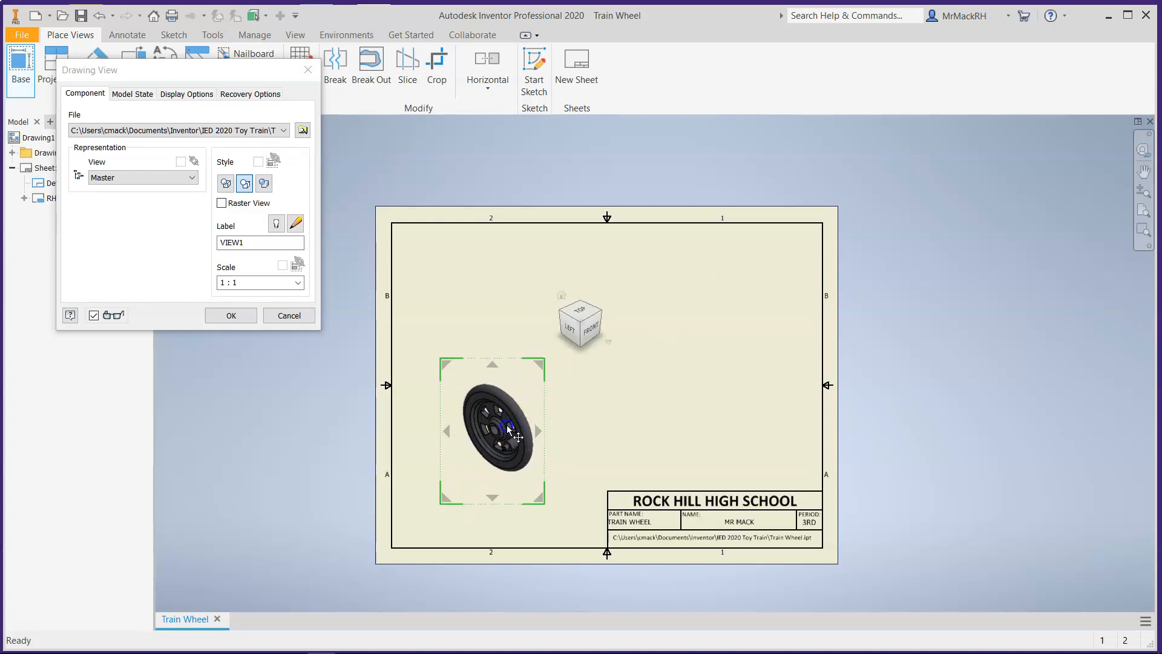
pyautogui.click(569, 331)
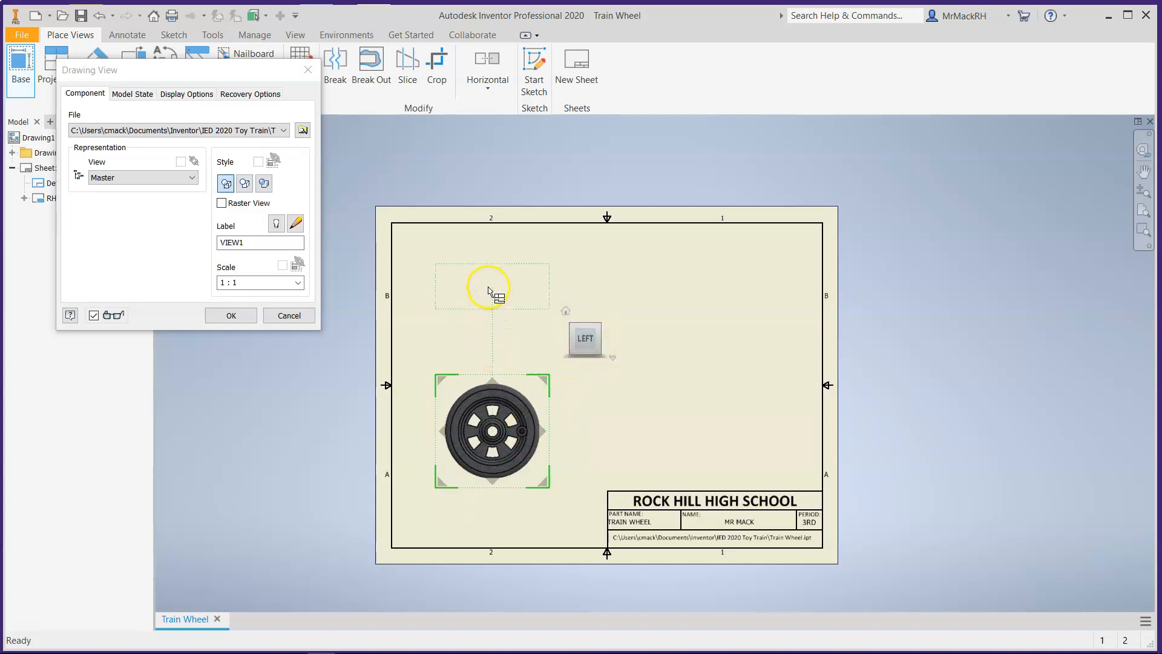
pyautogui.click(489, 290)
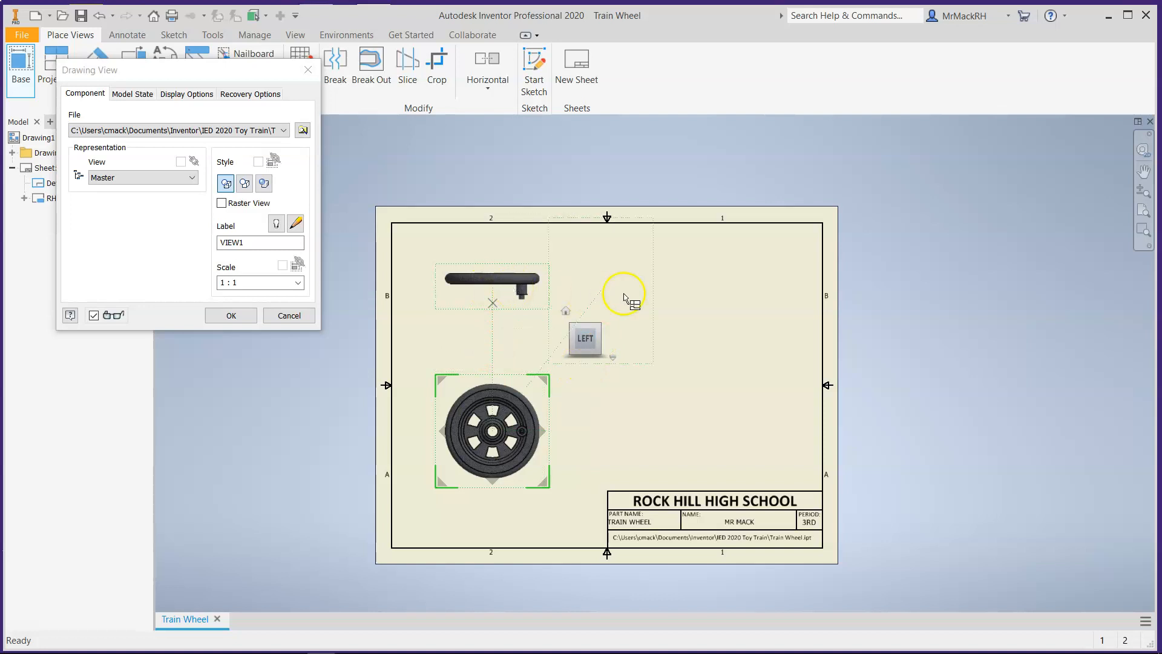
pyautogui.click(739, 303)
pyautogui.click(732, 428)
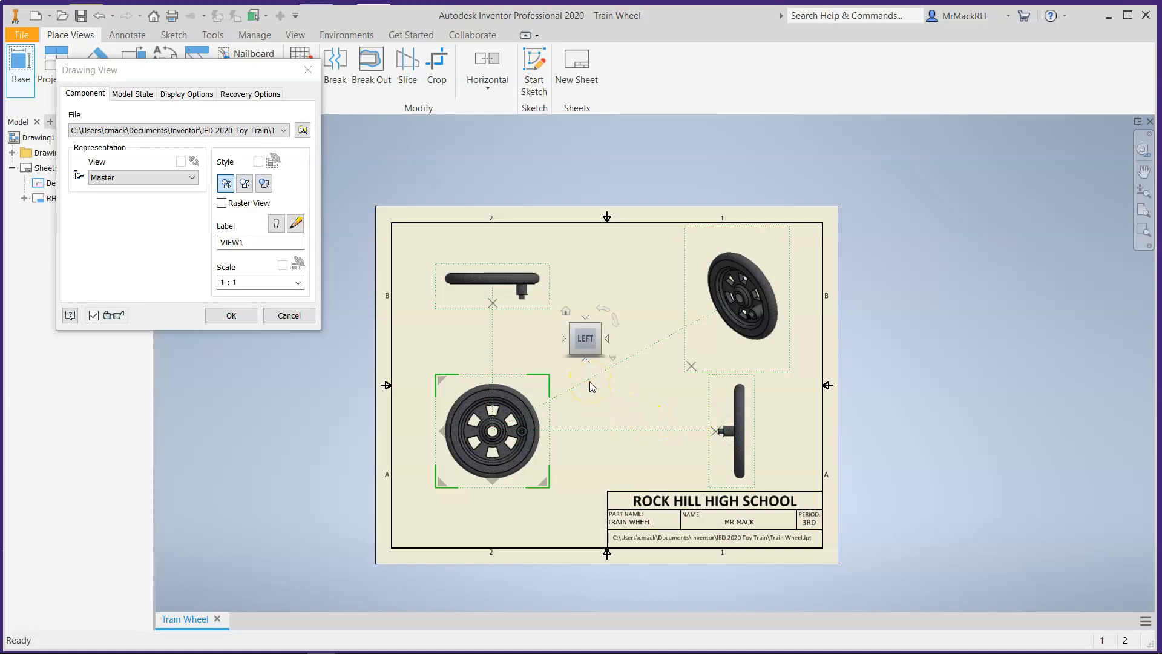
pyautogui.rightClick(680, 394)
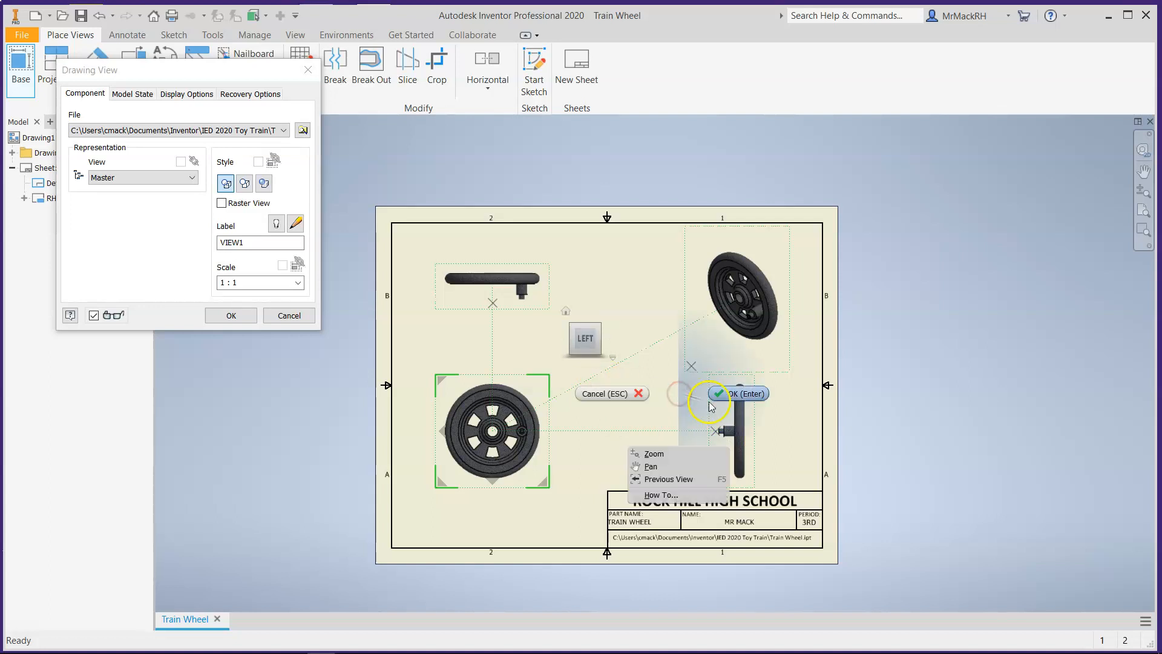
pyautogui.click(730, 394)
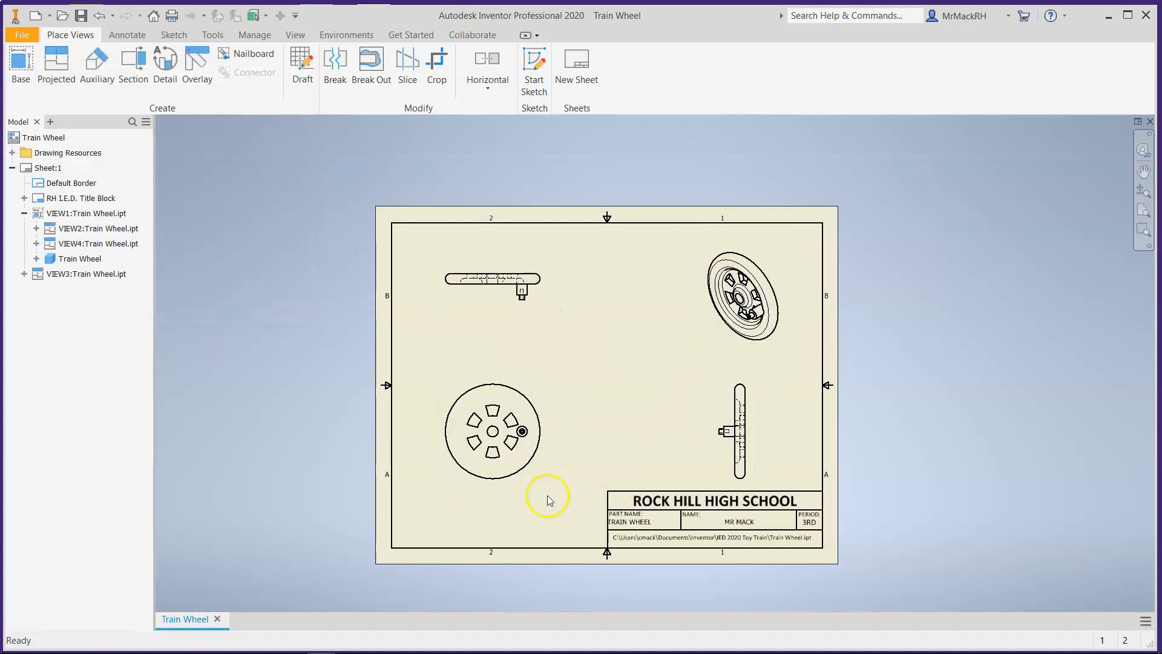
# Examine the wheel's outline, spoke openings, center hole and peg across the placed drawing views
pyautogui.scroll(-10, 499, 272)
pyautogui.scroll(2, 547, 317)
pyautogui.scroll(10, 547, 317)
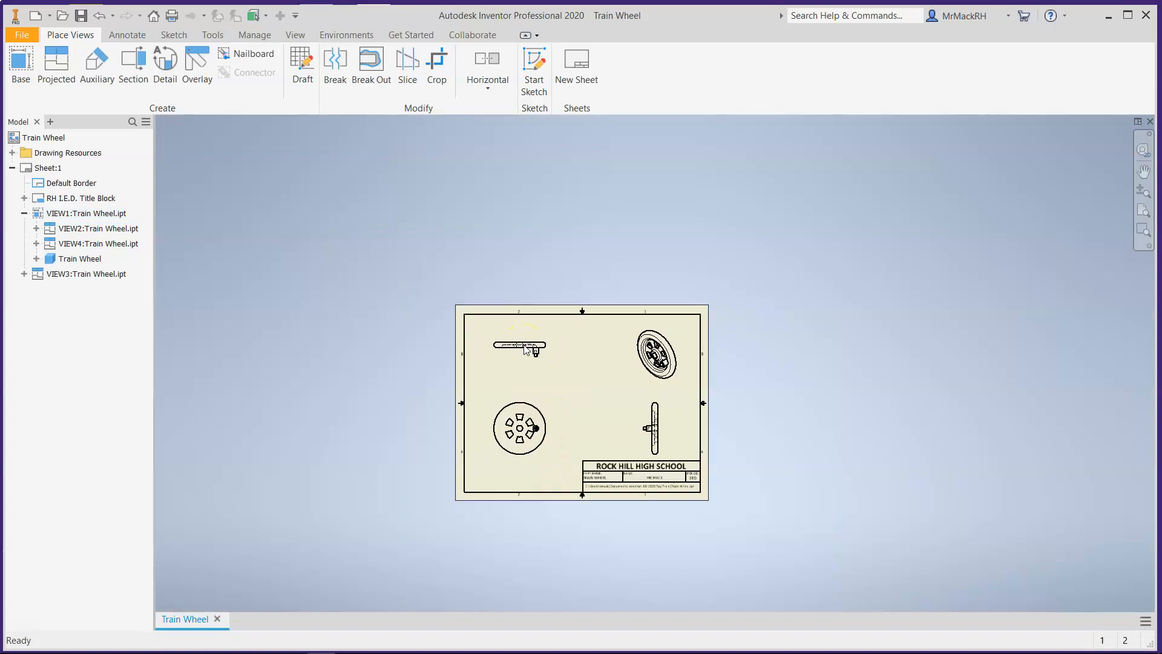
pyautogui.scroll(-10, 532, 427)
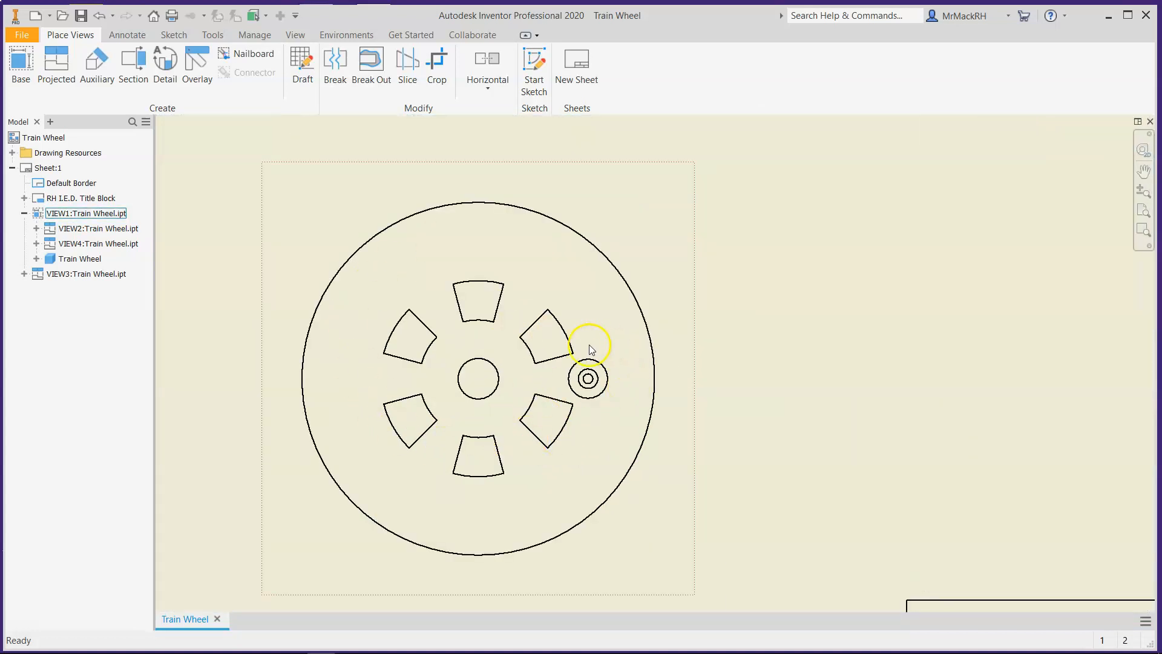
pyautogui.scroll(5, 596, 349)
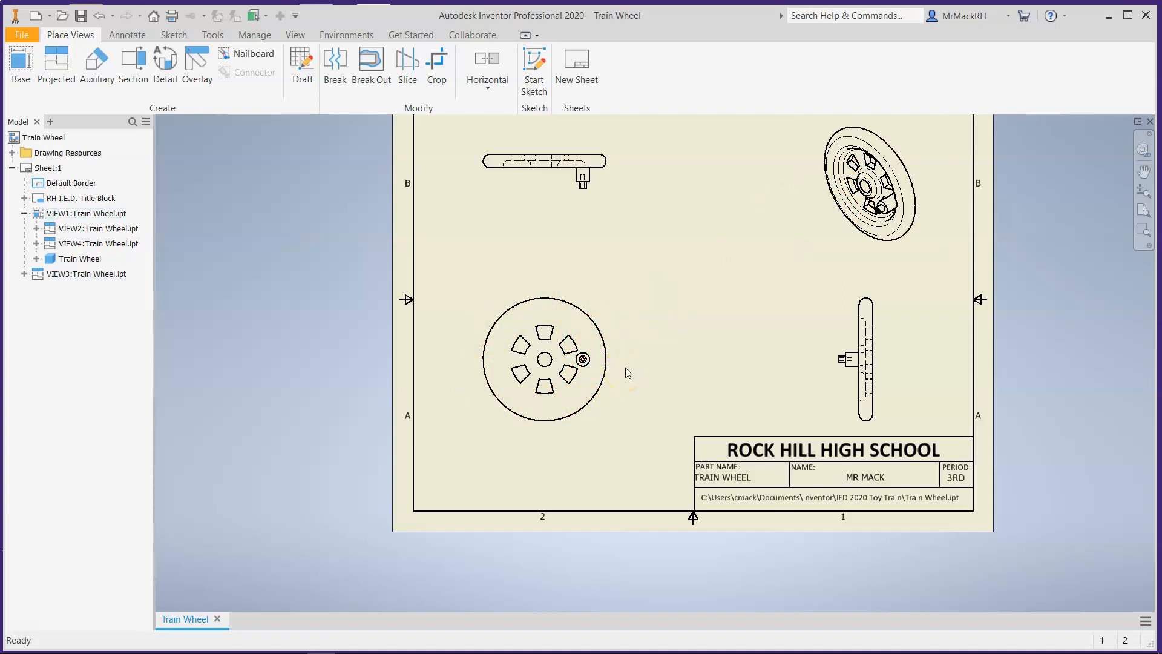
pyautogui.click(609, 347)
pyautogui.click(795, 316)
pyautogui.scroll(-3, 559, 377)
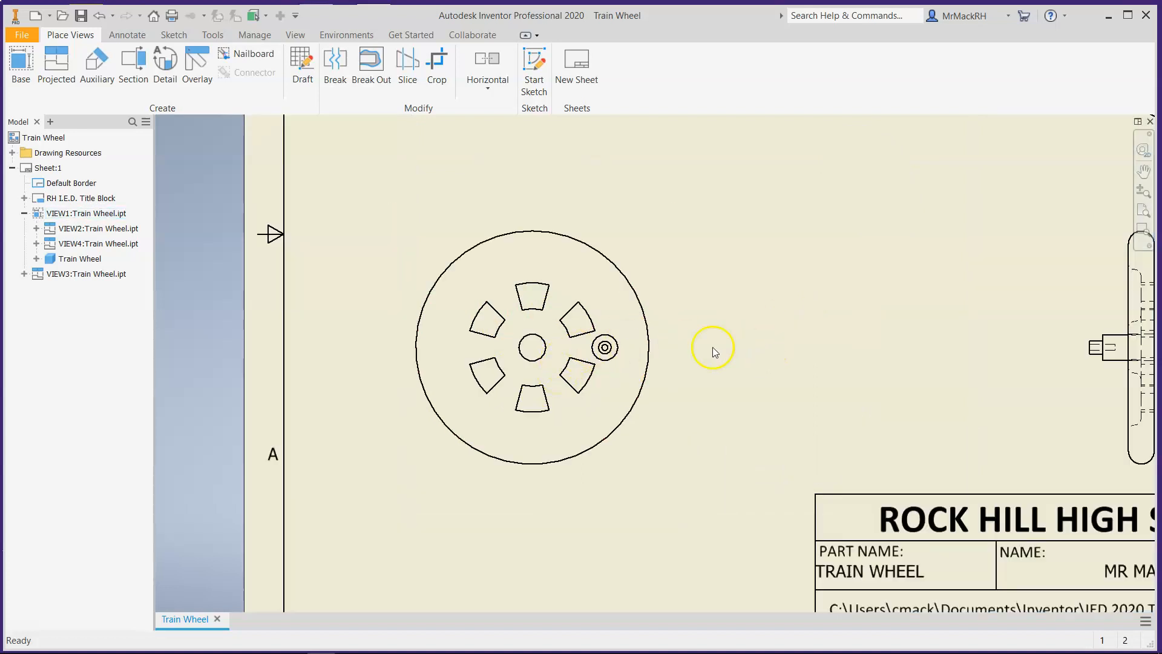
pyautogui.click(598, 256)
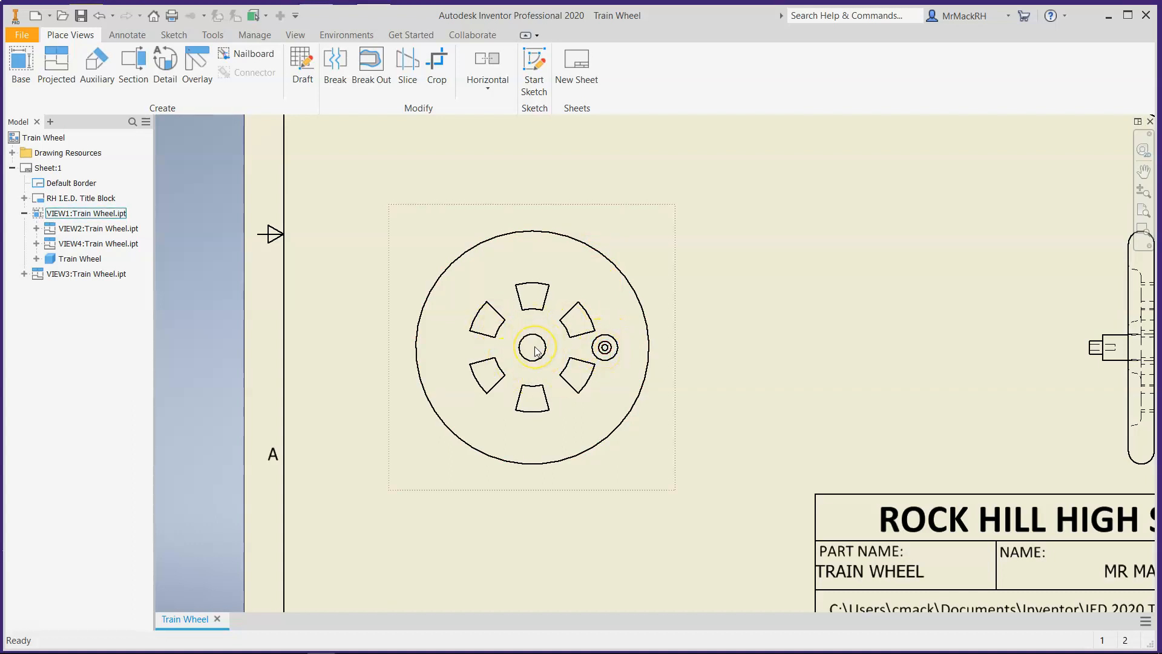
pyautogui.scroll(-5, 535, 351)
pyautogui.click(576, 286)
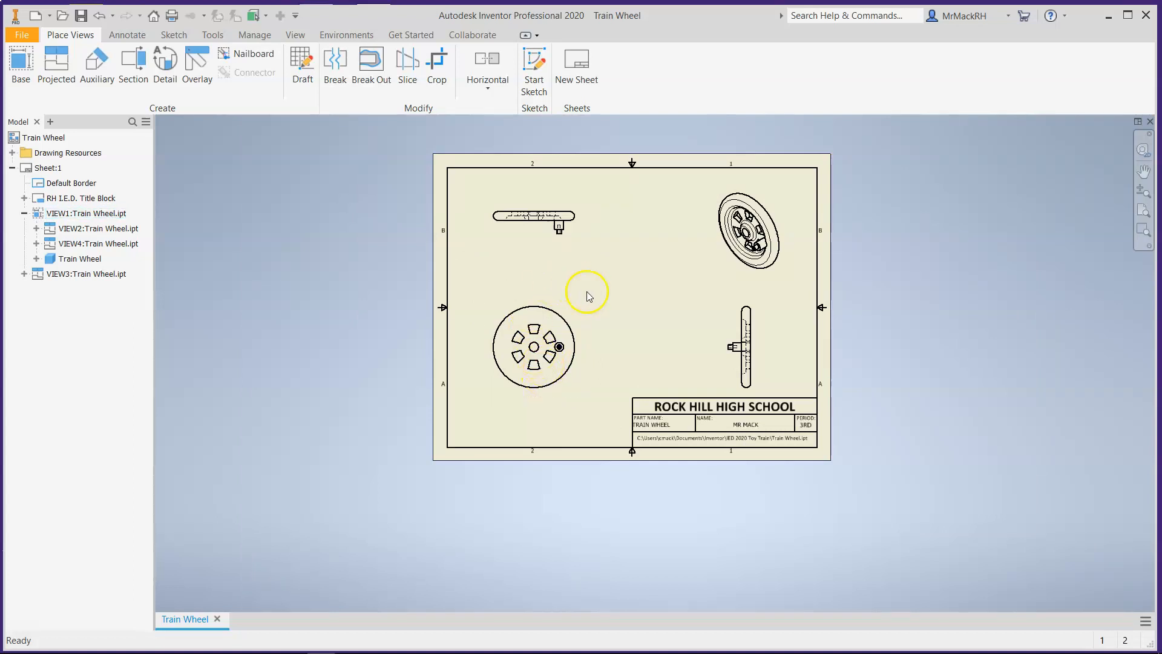
pyautogui.scroll(3, 565, 325)
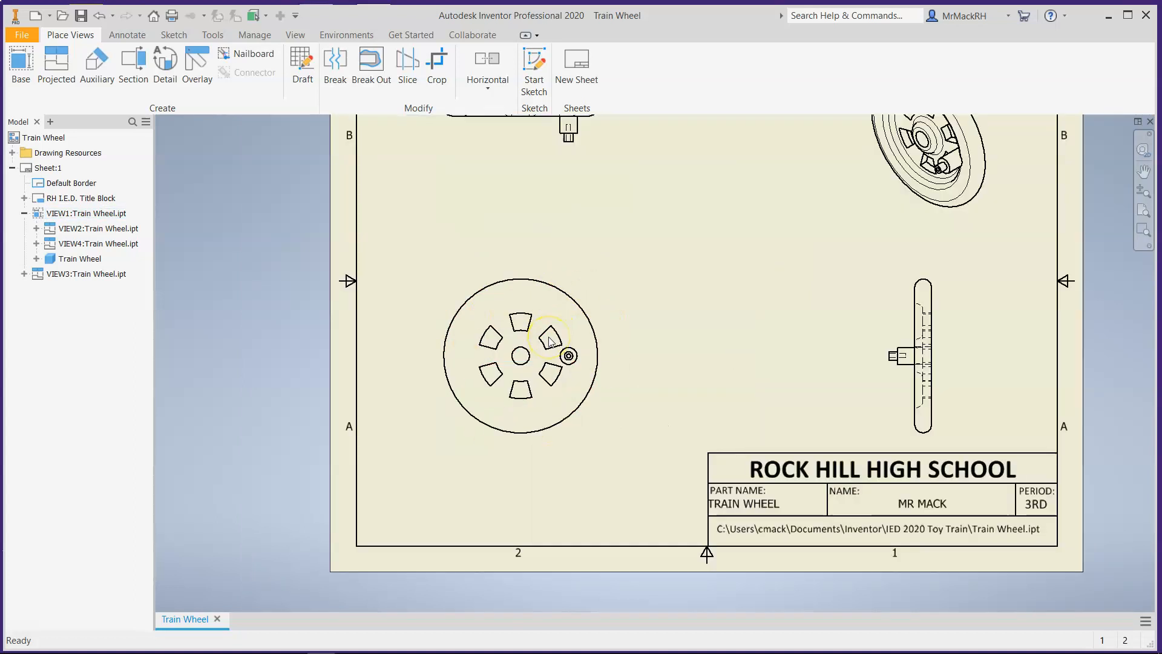
pyautogui.scroll(-3, 549, 341)
pyautogui.click(551, 222)
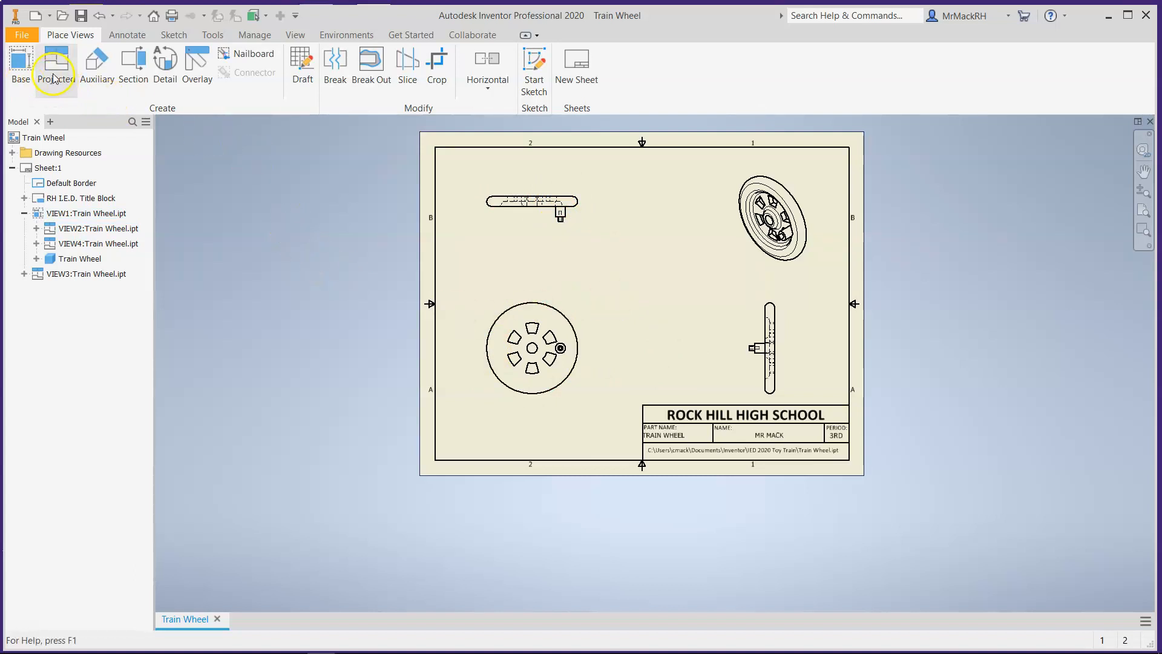
# Dimension the wheel's outer diameter in the front view, placing the text below and to the right of the wheel
pyautogui.click(120, 38)
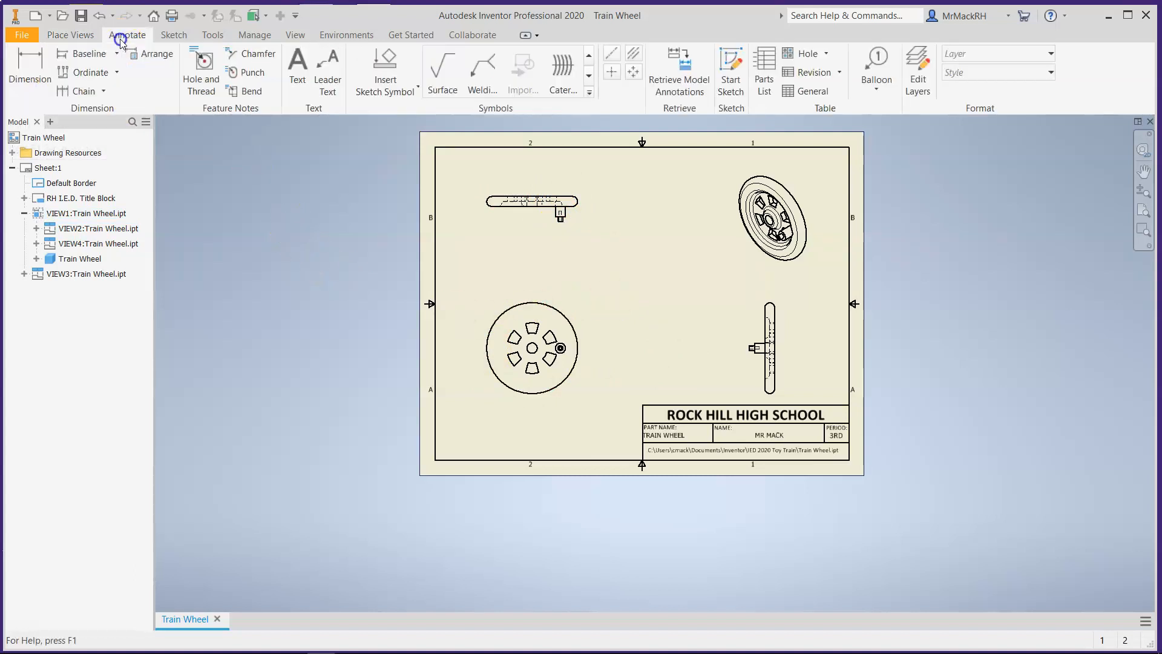
pyautogui.click(26, 67)
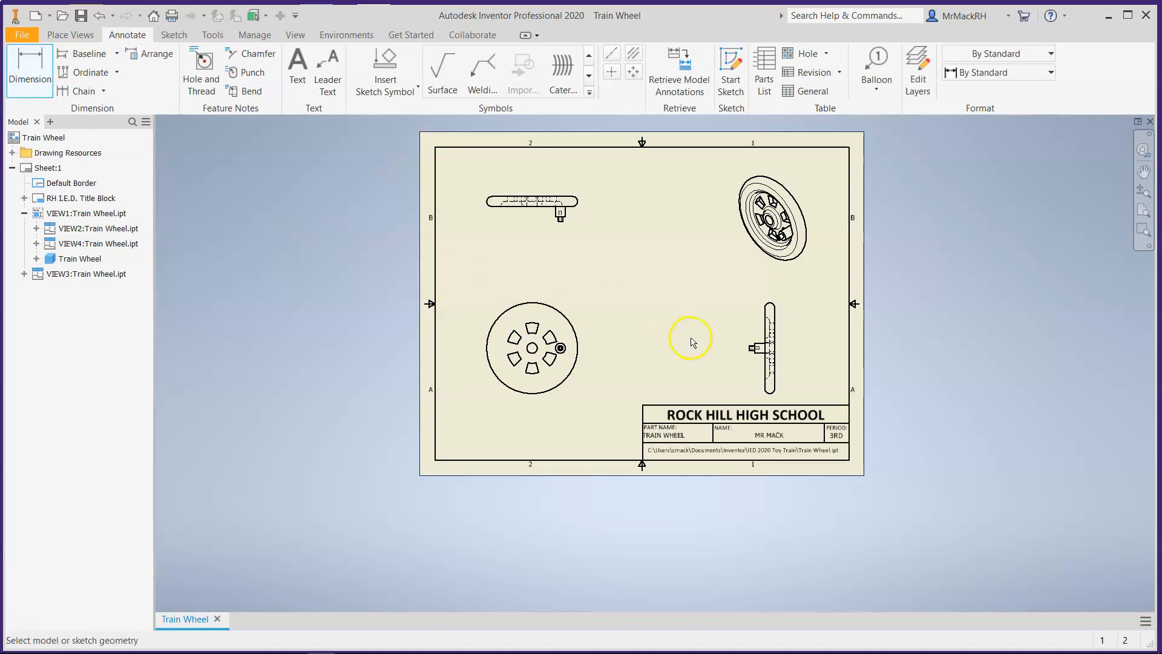
pyautogui.scroll(3, 569, 418)
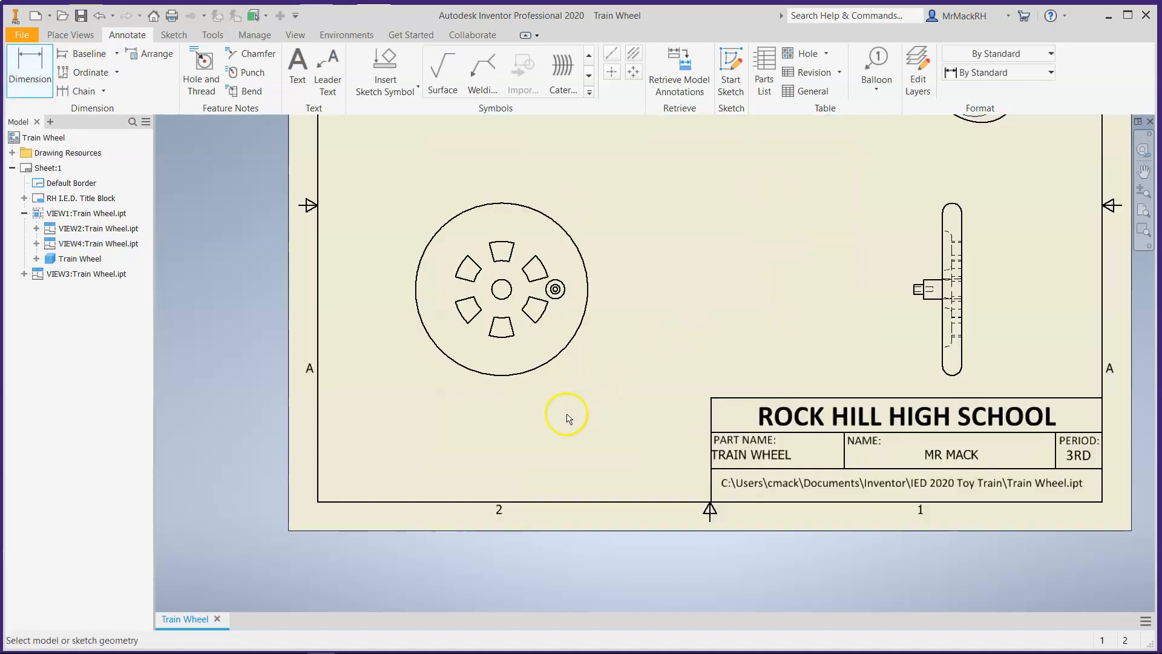
pyautogui.click(576, 341)
pyautogui.click(581, 399)
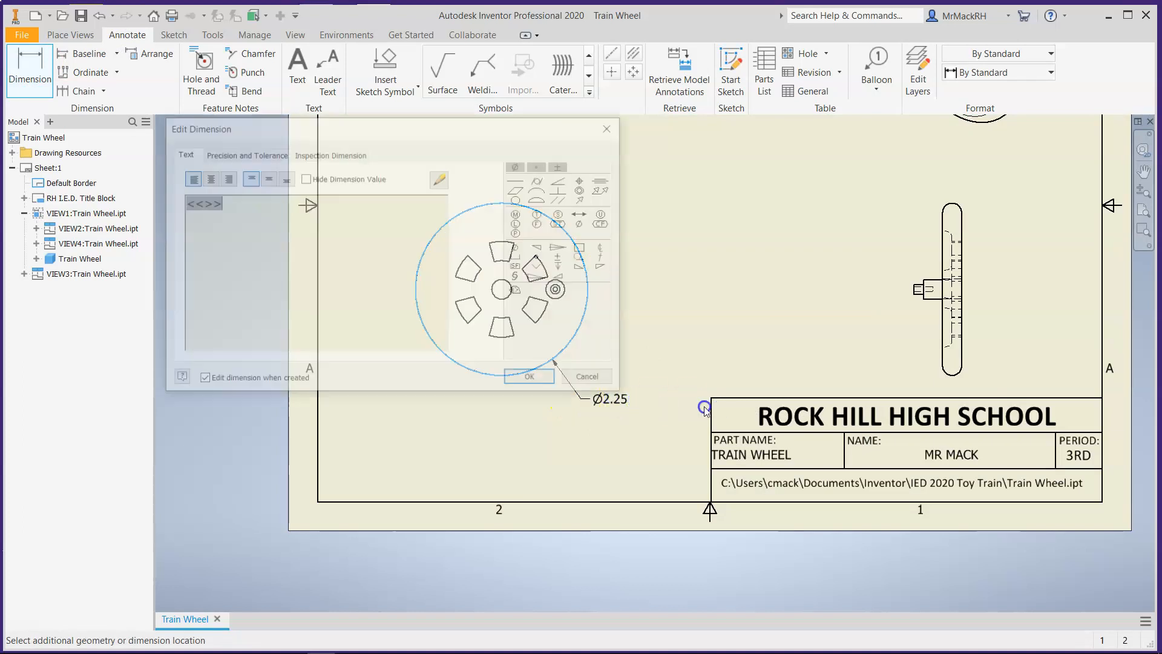
pyautogui.click(535, 380)
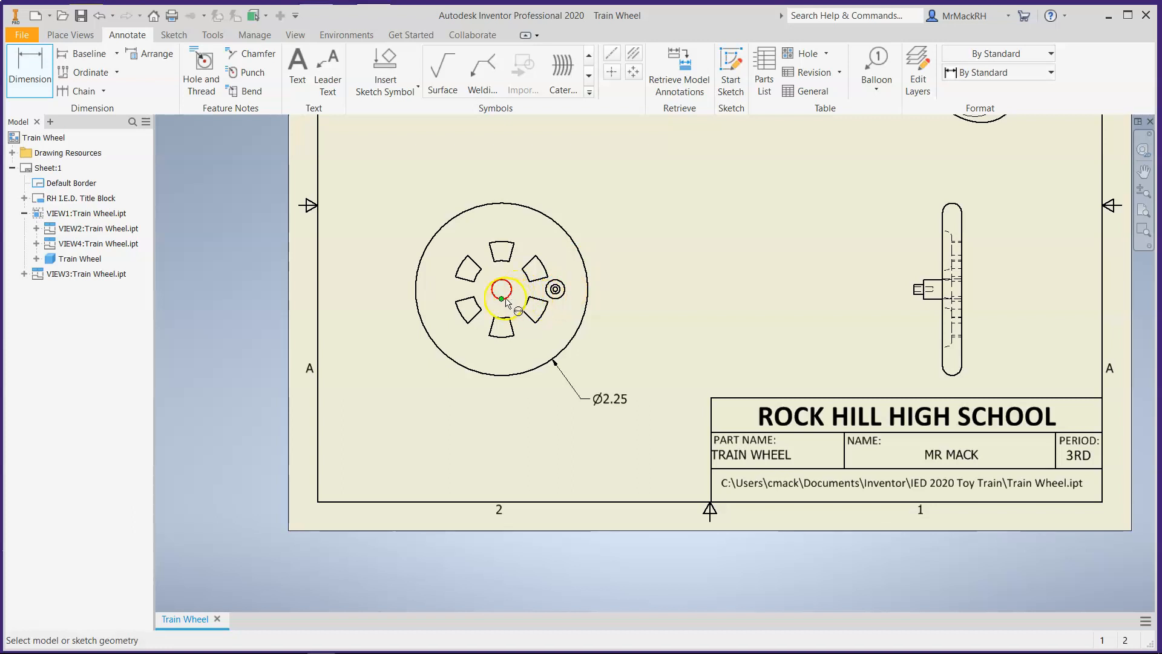
# Dimension the center hole's diameter, placing its text just below the outer diameter dimension
pyautogui.click(507, 301)
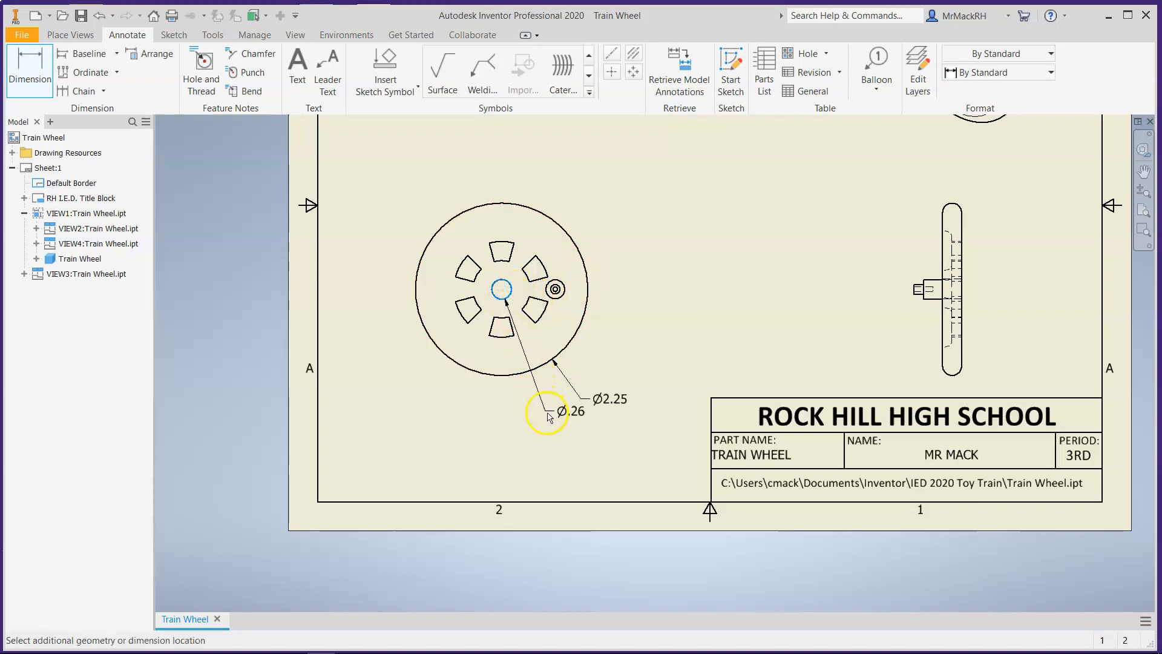
pyautogui.click(574, 433)
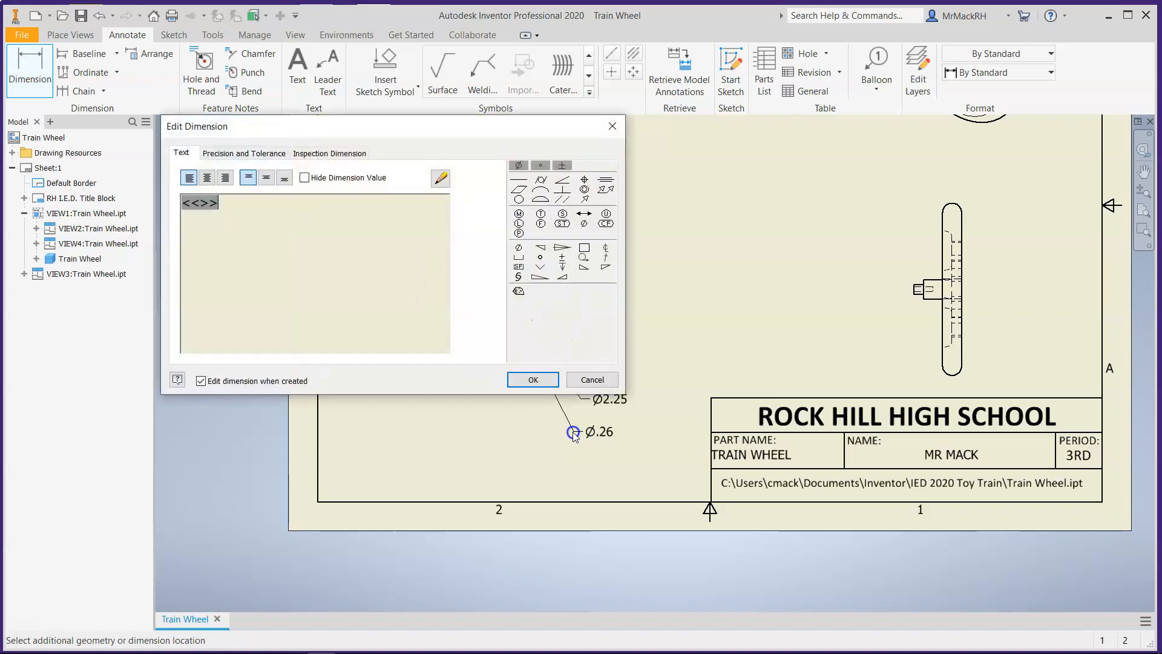
pyautogui.click(548, 376)
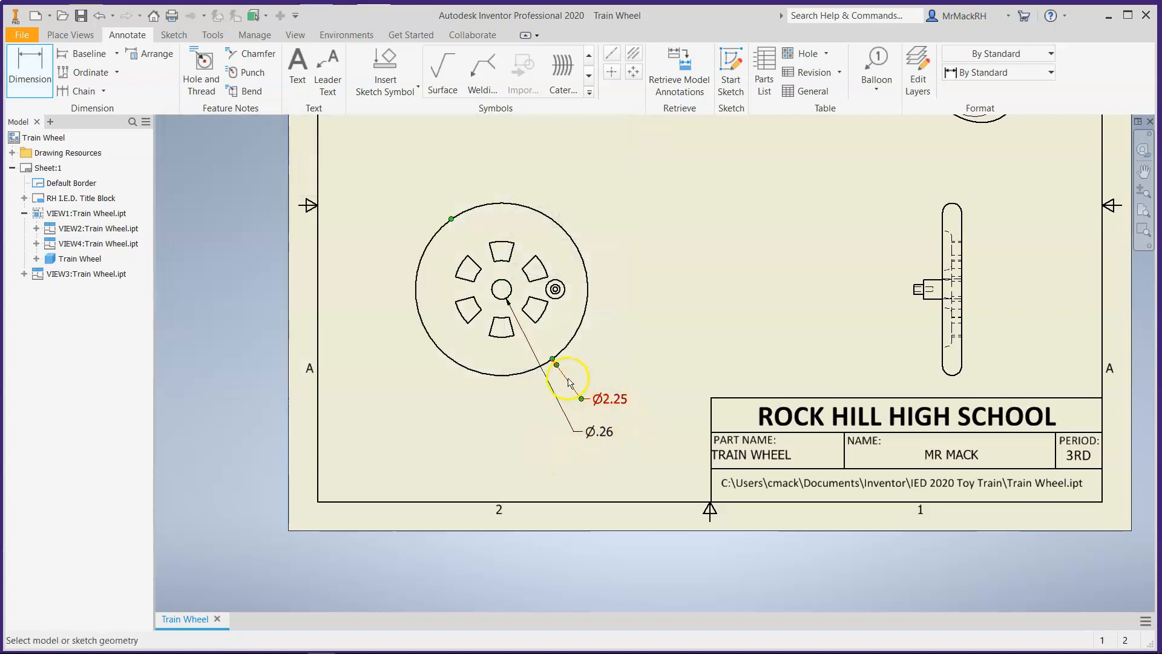
# Add a radius dimension to the outer arc of the top spoke opening, placing its text above the wheel
pyautogui.scroll(3, 527, 261)
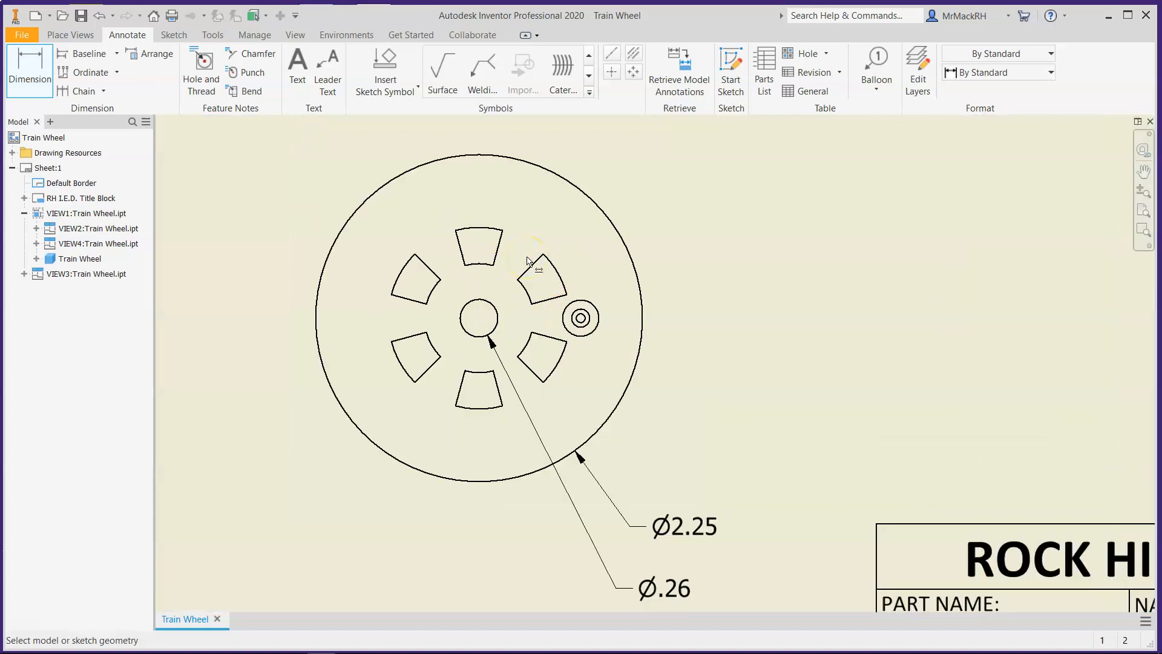
pyautogui.scroll(-3, 528, 261)
pyautogui.scroll(2, 527, 261)
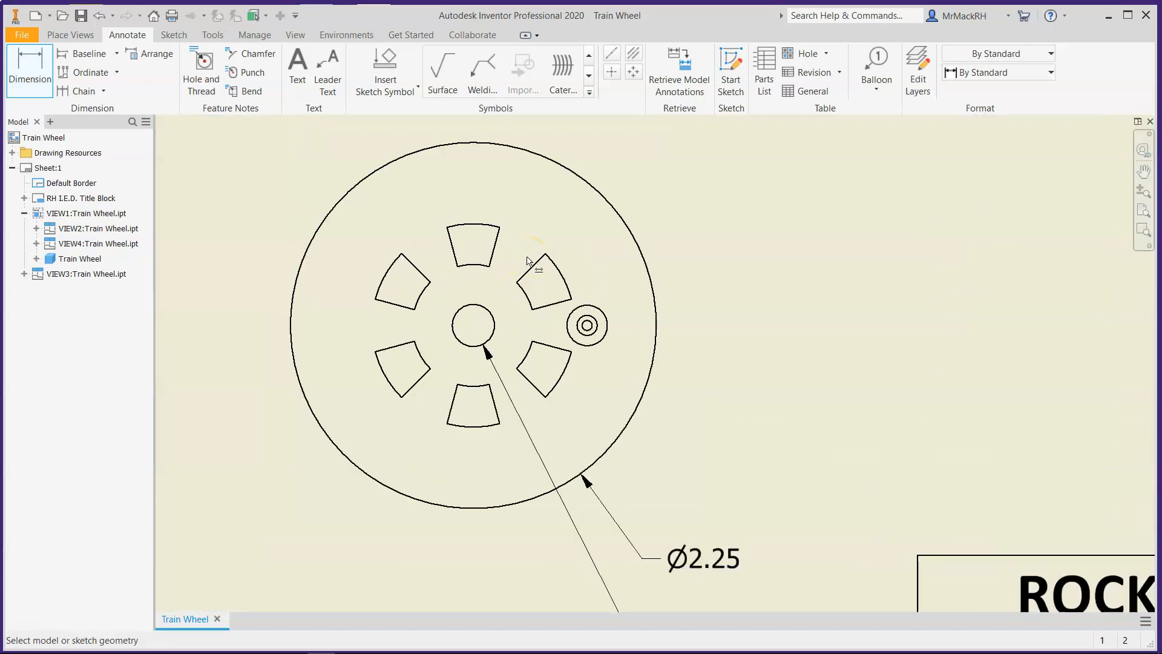
pyautogui.scroll(-2, 527, 260)
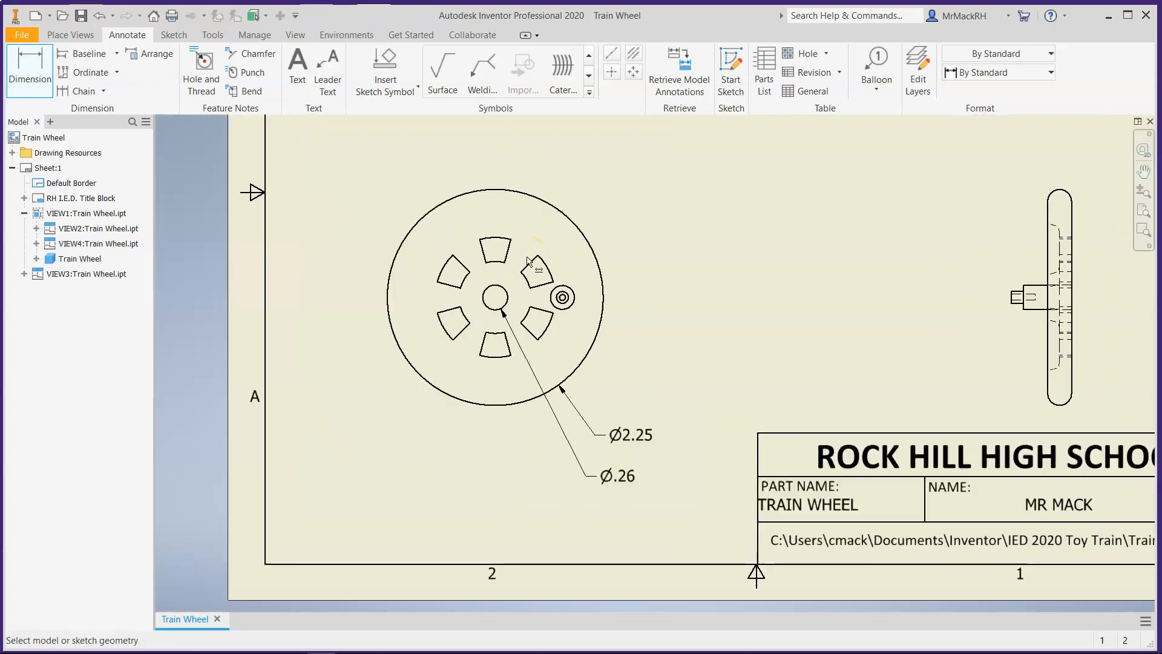
pyautogui.click(488, 238)
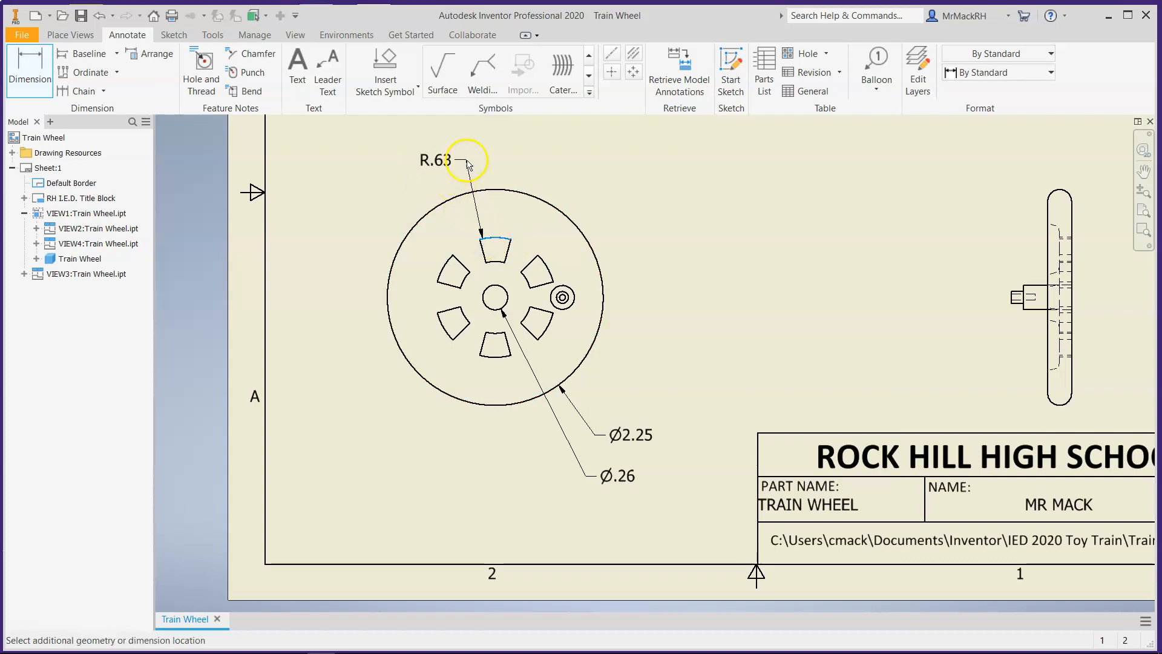
pyautogui.click(467, 157)
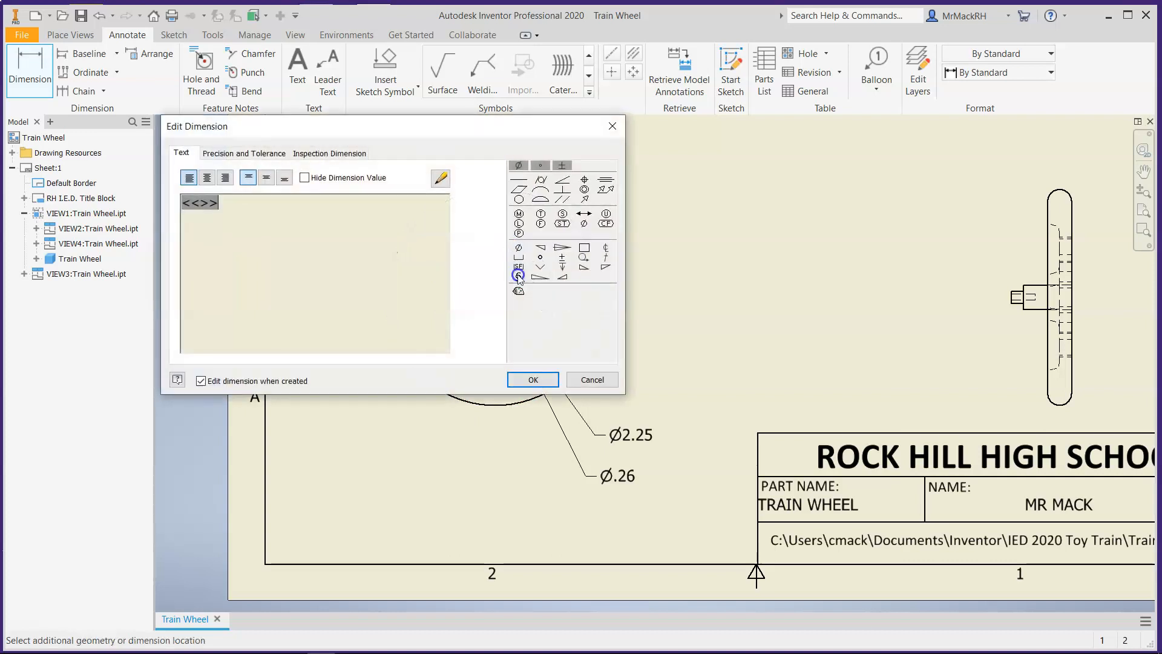
pyautogui.click(532, 379)
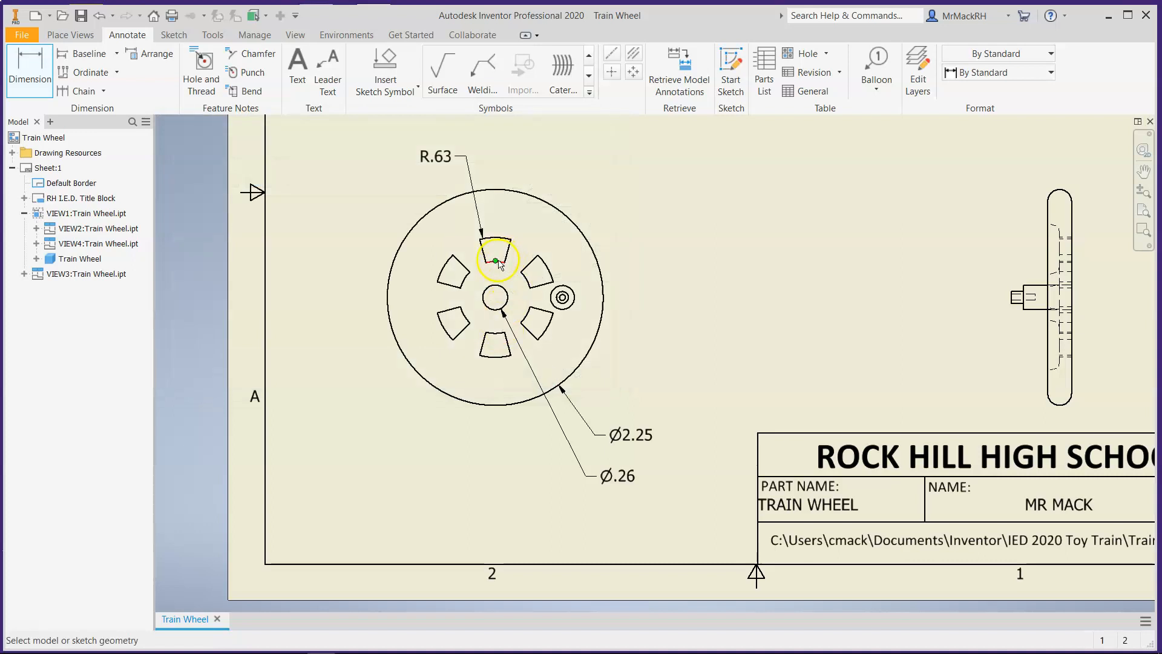
# Add a radius dimension to the inner arc of the top spoke opening, placed above the wheel beside the outer arc's radius
pyautogui.scroll(5, 498, 263)
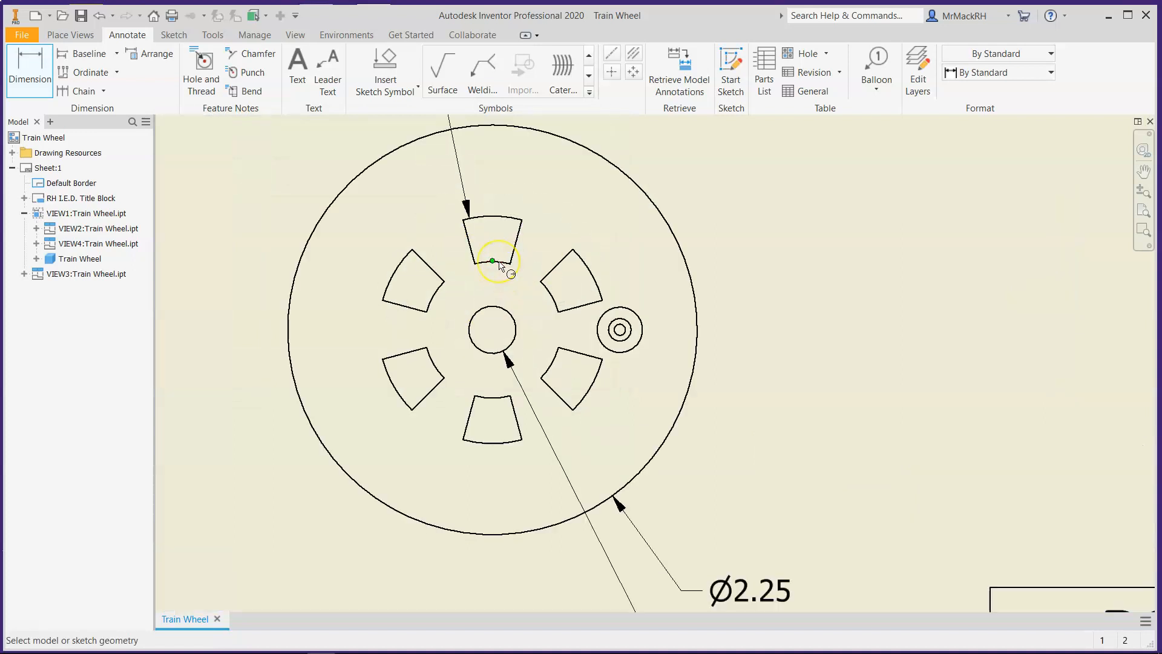
pyautogui.scroll(3, 490, 265)
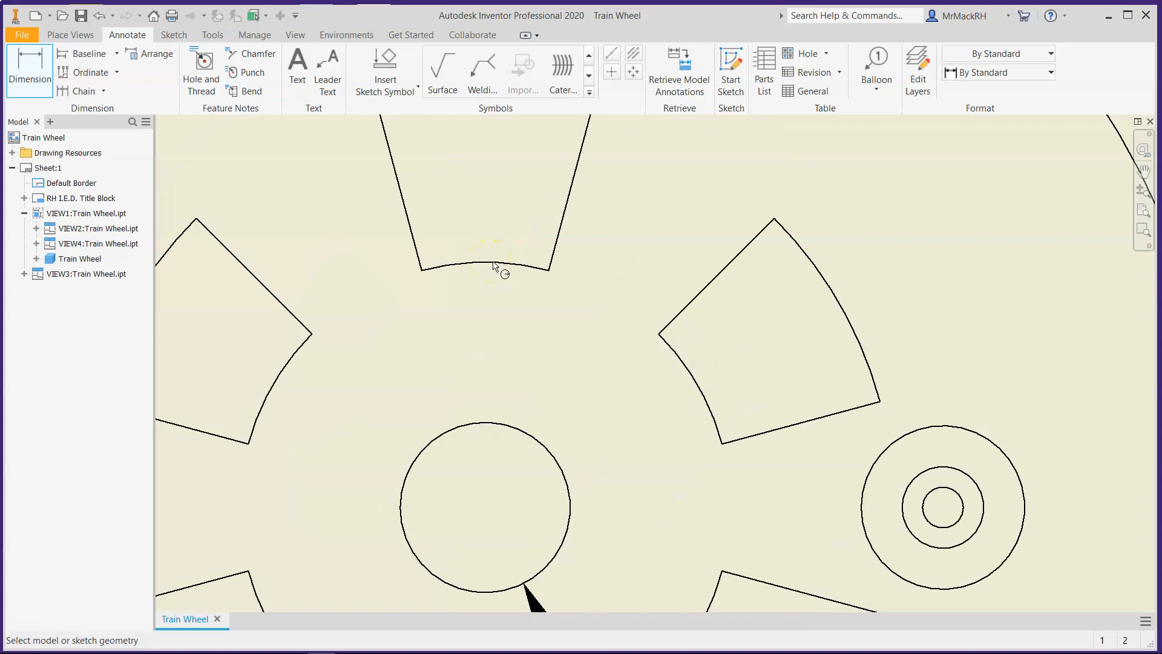
pyautogui.click(511, 267)
pyautogui.scroll(-3, 506, 260)
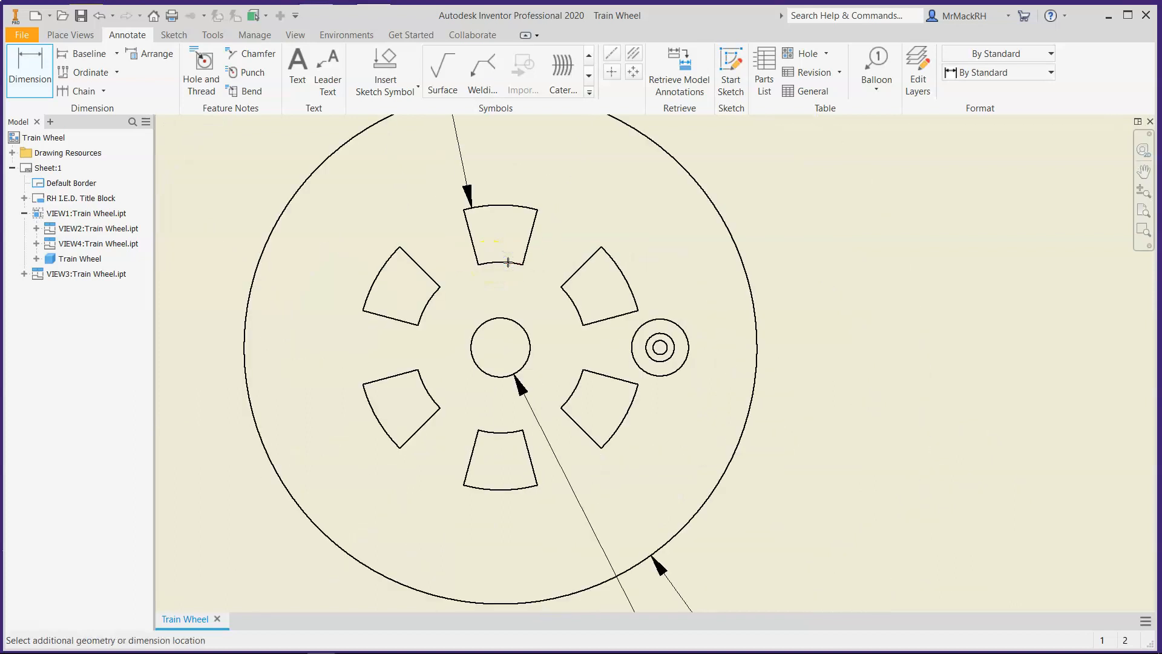
pyautogui.scroll(-6, 519, 250)
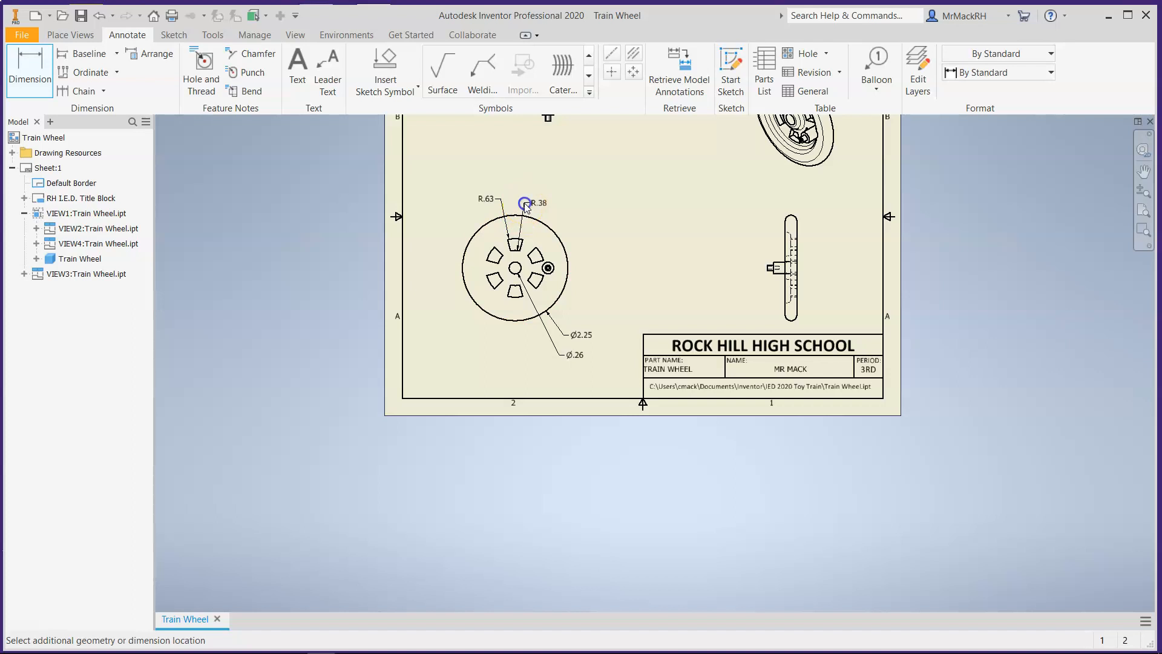
pyautogui.click(525, 205)
pyautogui.click(536, 373)
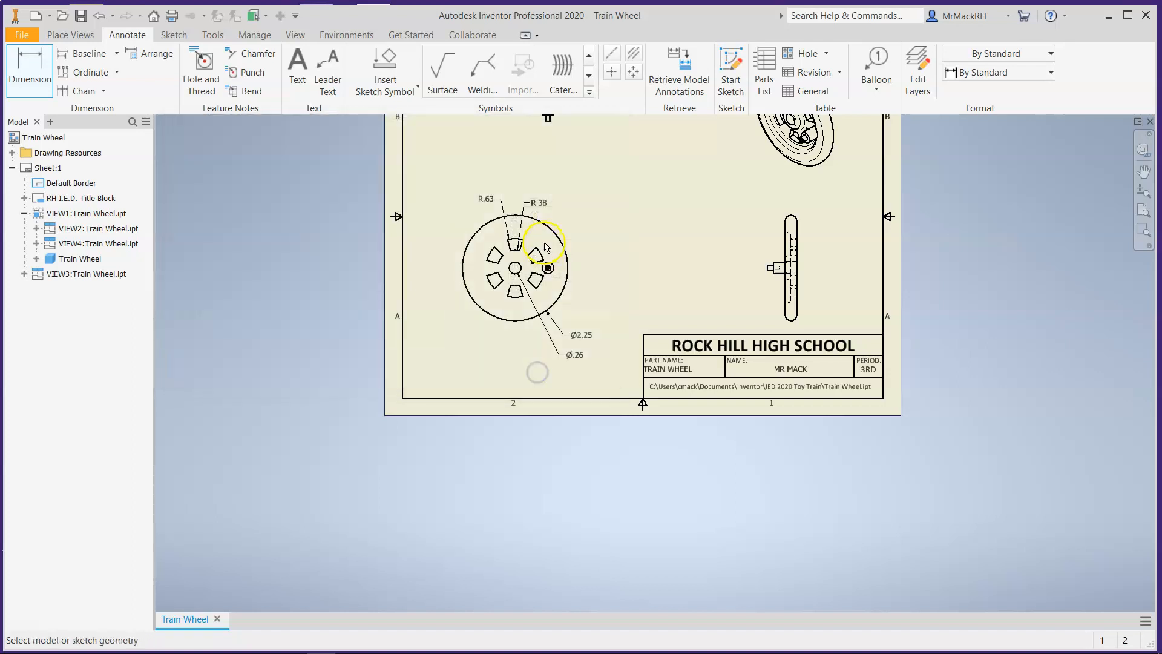
# Dimension the angle between the two straight sides of the upper-right spoke opening, placing it outside the wheel
pyautogui.scroll(6, 545, 246)
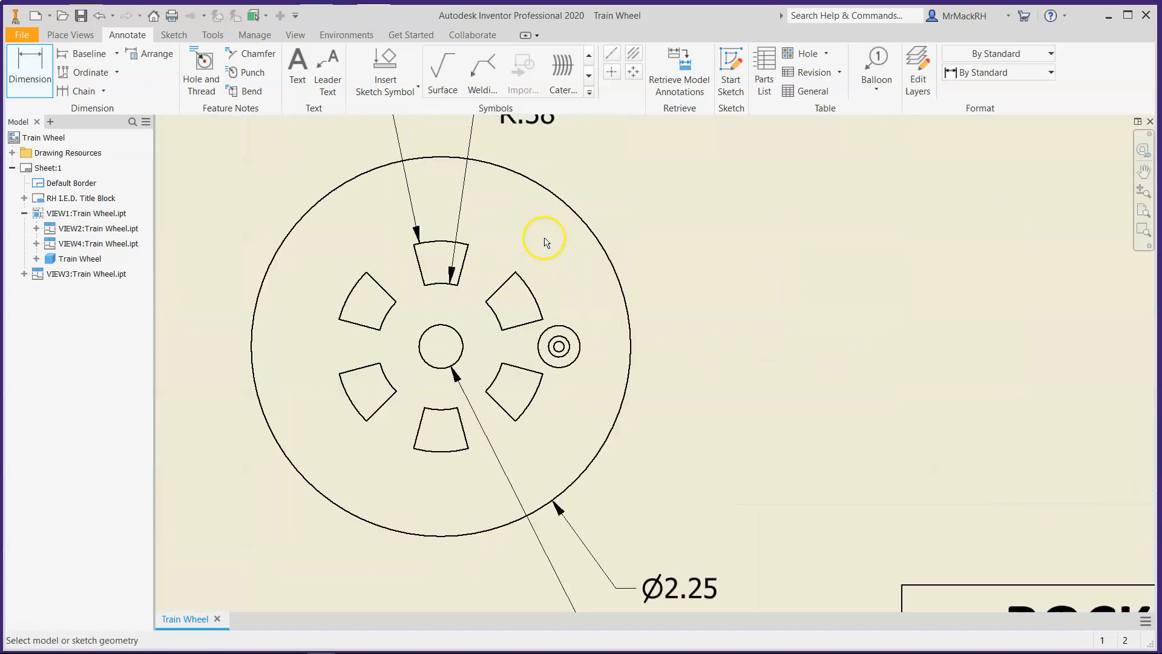
pyautogui.click(509, 289)
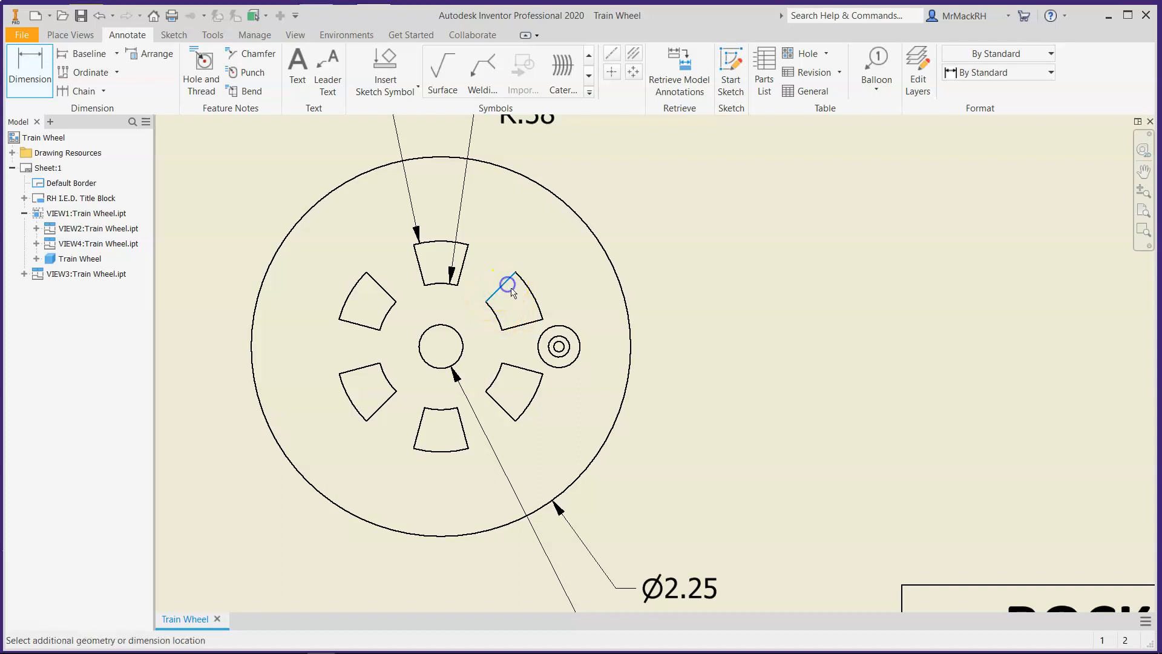
pyautogui.click(532, 324)
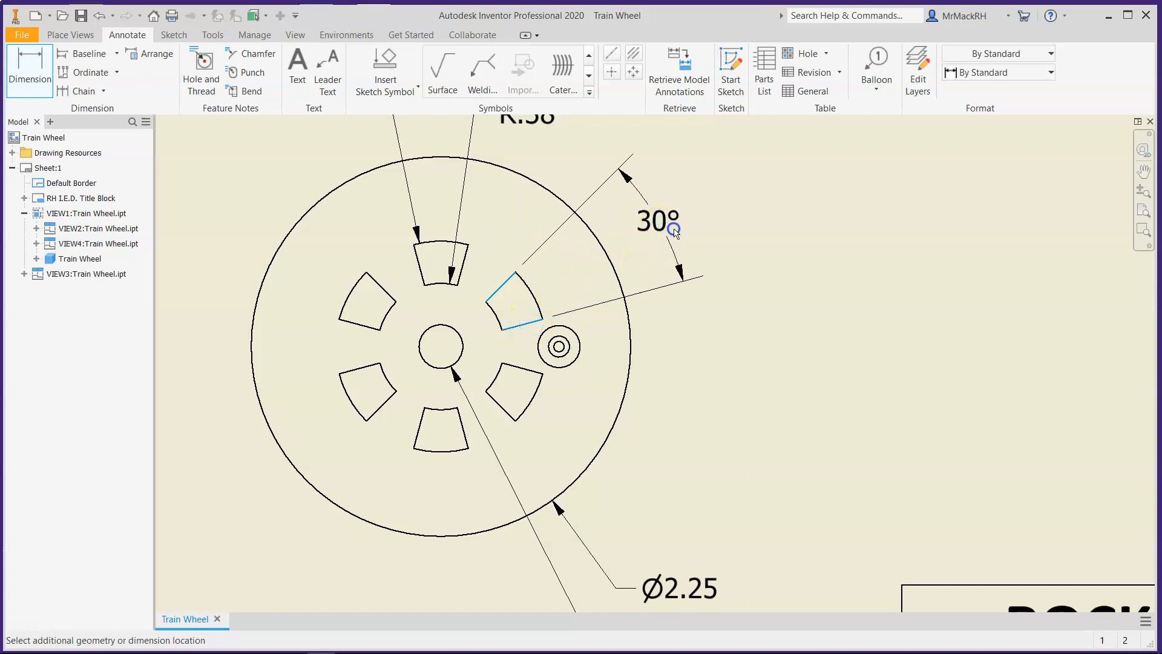
pyautogui.click(666, 227)
pyautogui.click(534, 382)
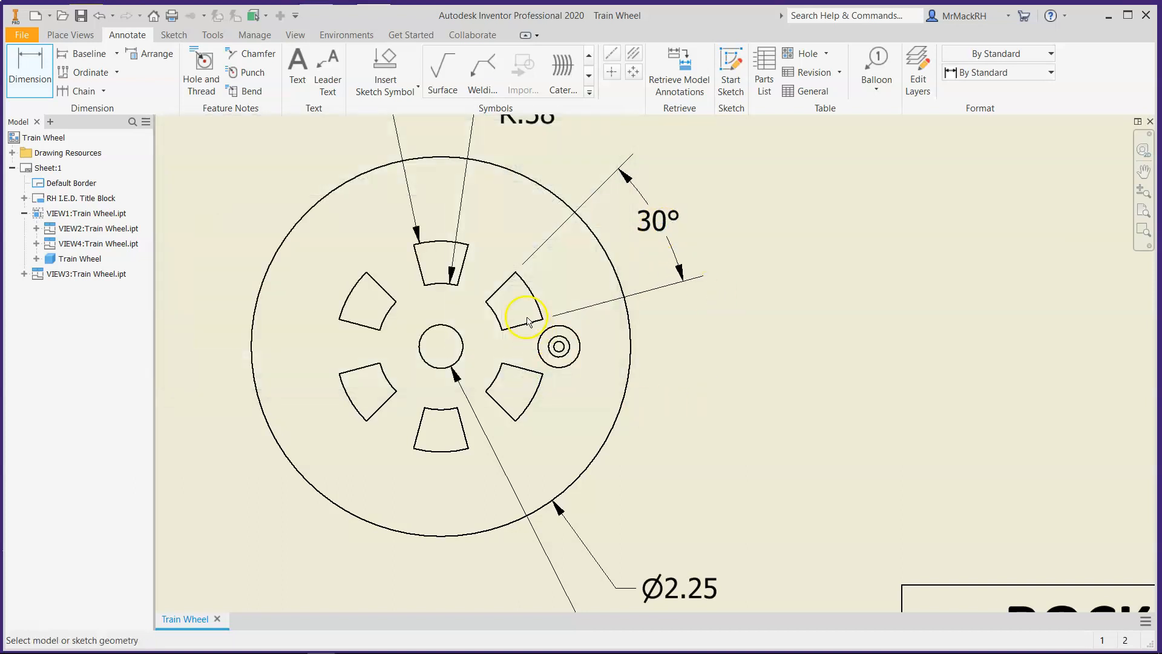
pyautogui.scroll(-2, 527, 319)
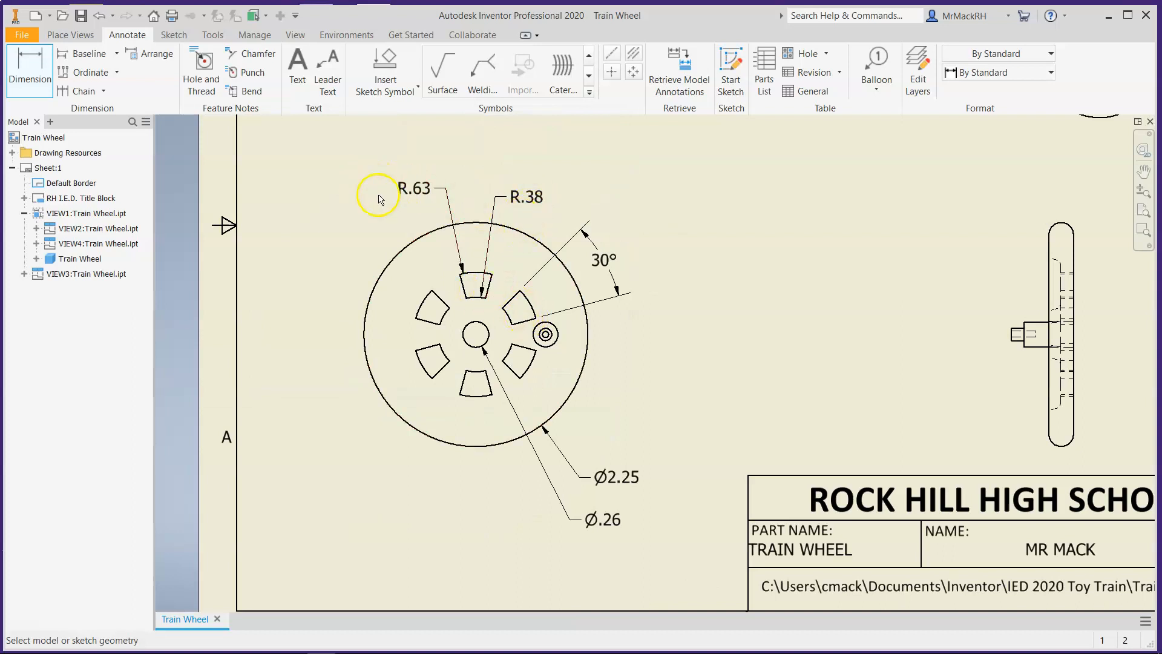
pyautogui.press('Escape')
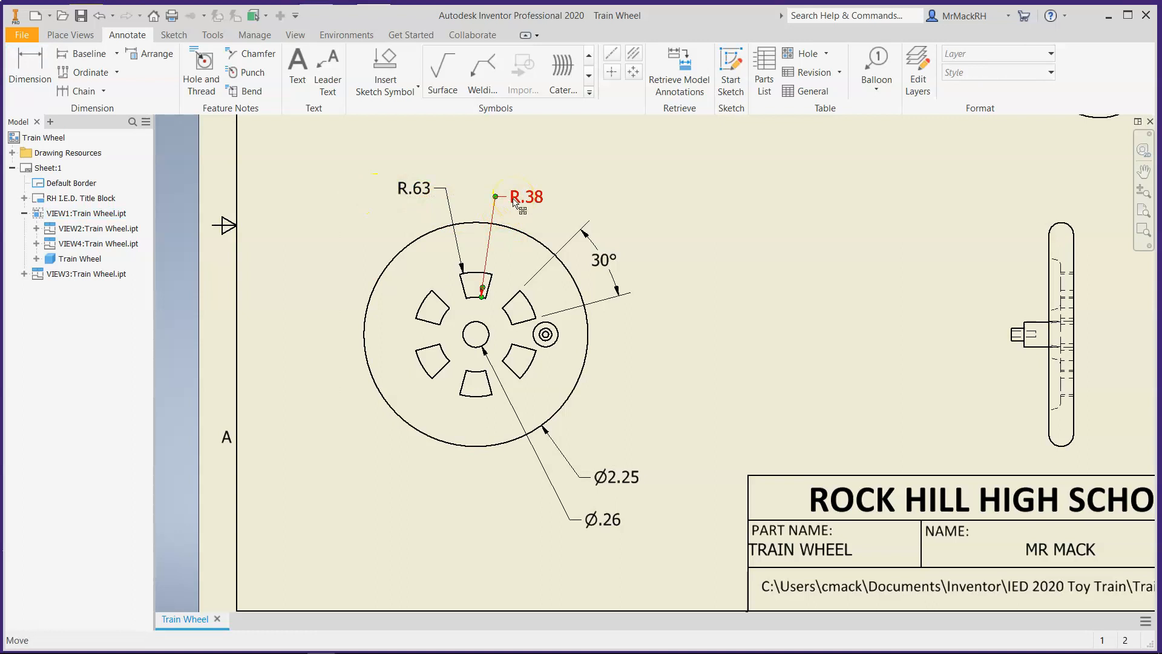
# Move the inner arc's radius text up and to the other side of its leader, above the outer arc's radius
pyautogui.moveTo(514, 202); pyautogui.dragTo(493, 166)
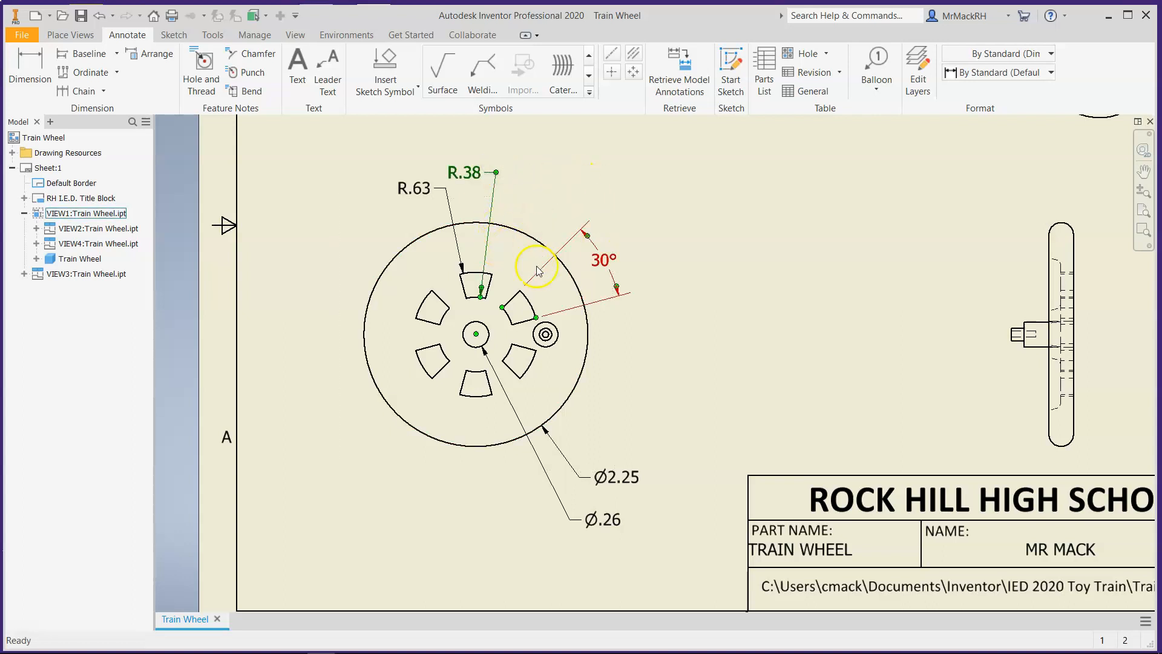
pyautogui.press('Escape')
pyautogui.click(736, 194)
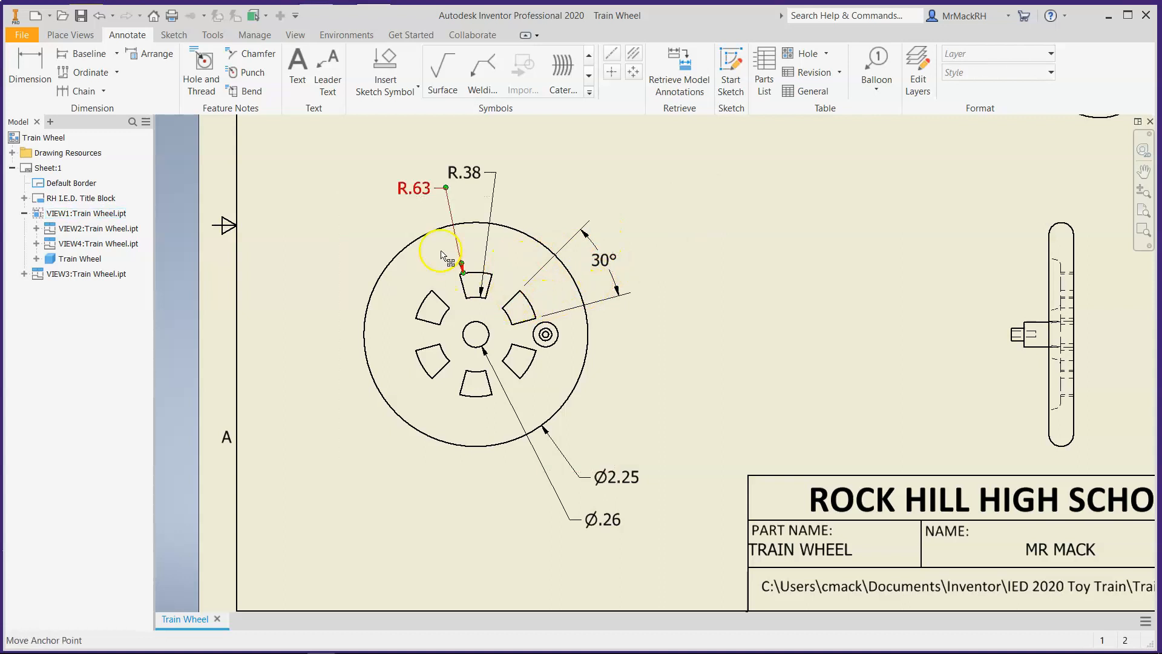
# Dimension the angle between the facing sides of the top and upper-right spoke openings, aligned with the existing angle dimension
pyautogui.click(30, 70)
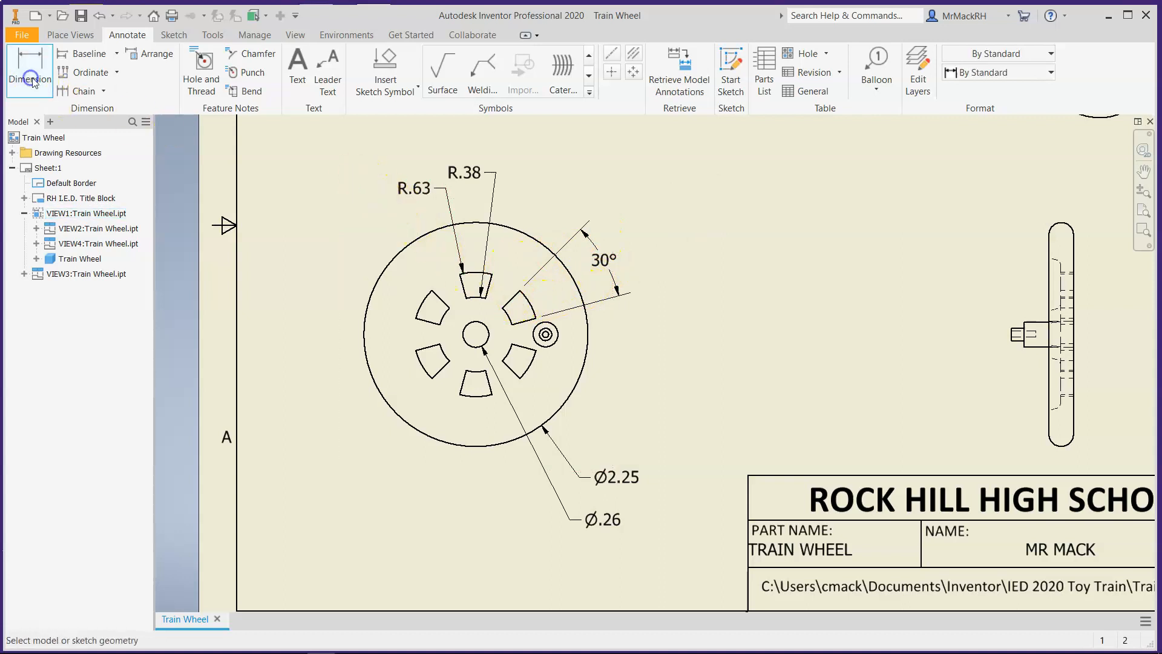
pyautogui.click(488, 284)
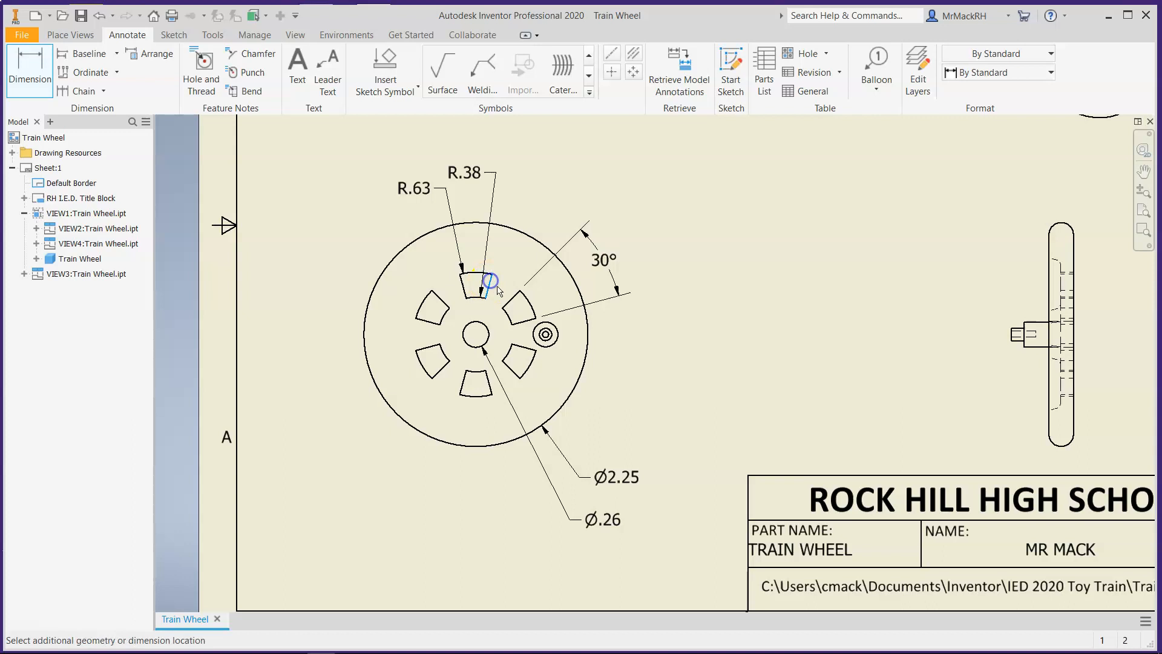
pyautogui.scroll(-5, 506, 292)
pyautogui.click(563, 297)
pyautogui.scroll(5, 563, 295)
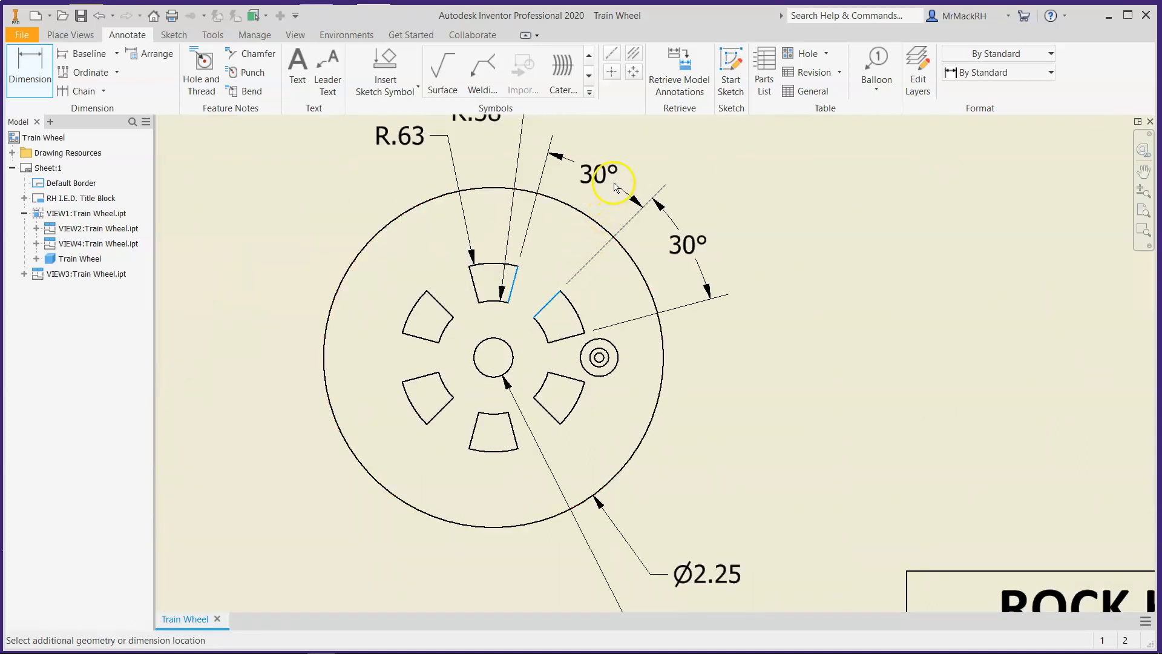
pyautogui.click(620, 176)
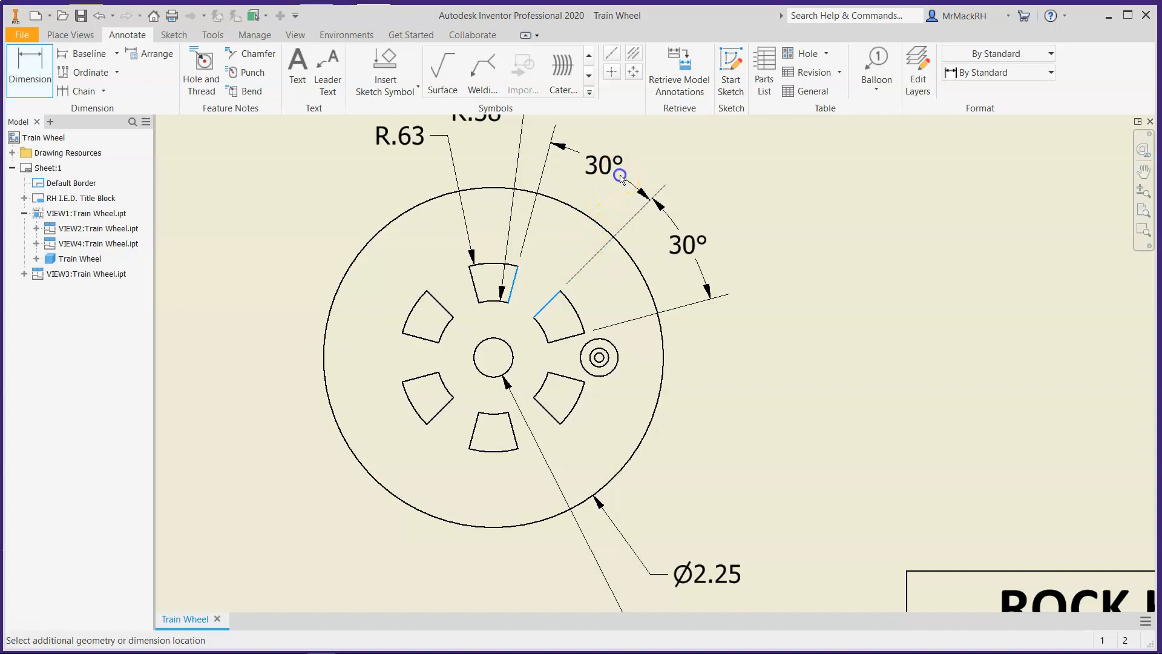
pyautogui.click(533, 379)
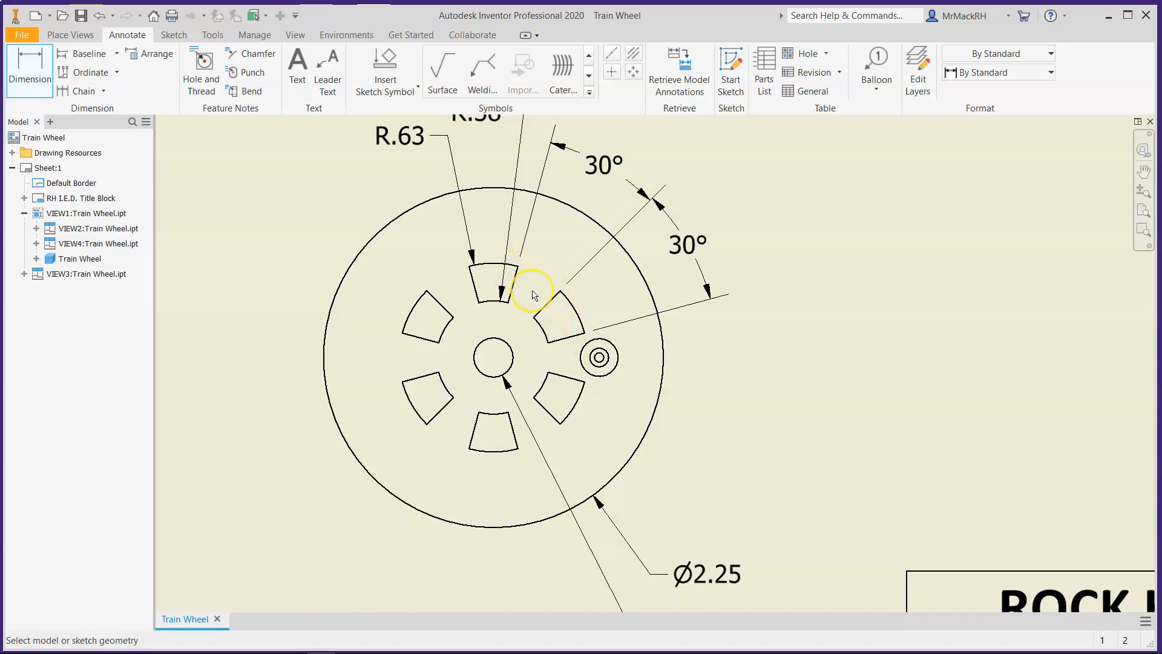
pyautogui.scroll(-3, 567, 313)
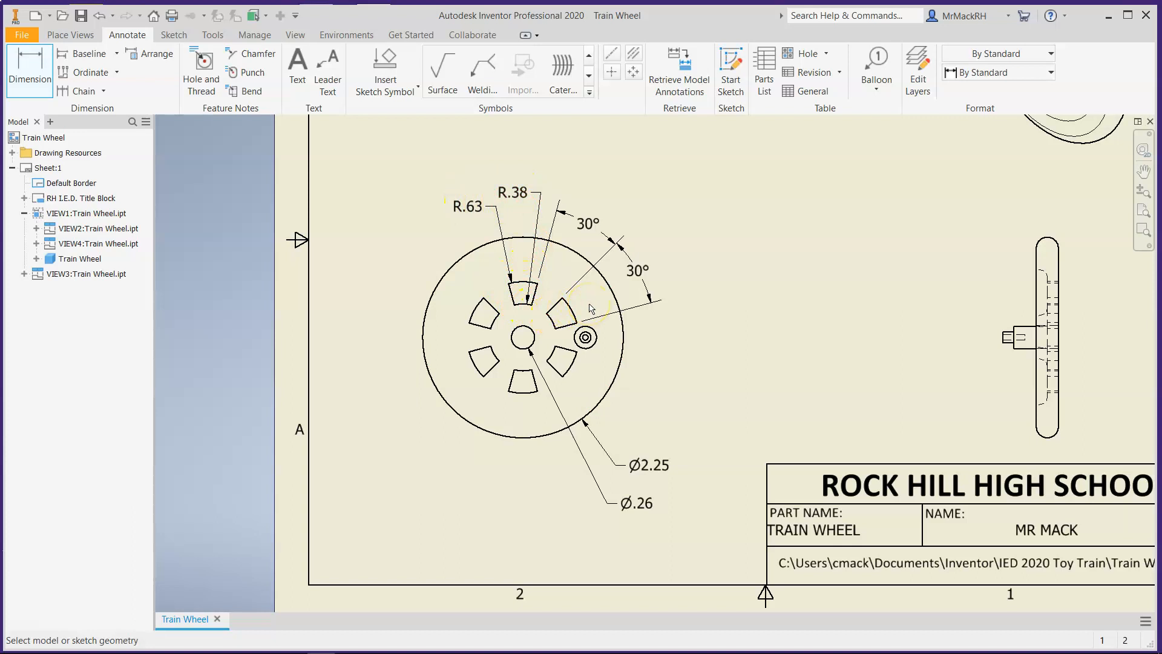
pyautogui.scroll(3, 640, 334)
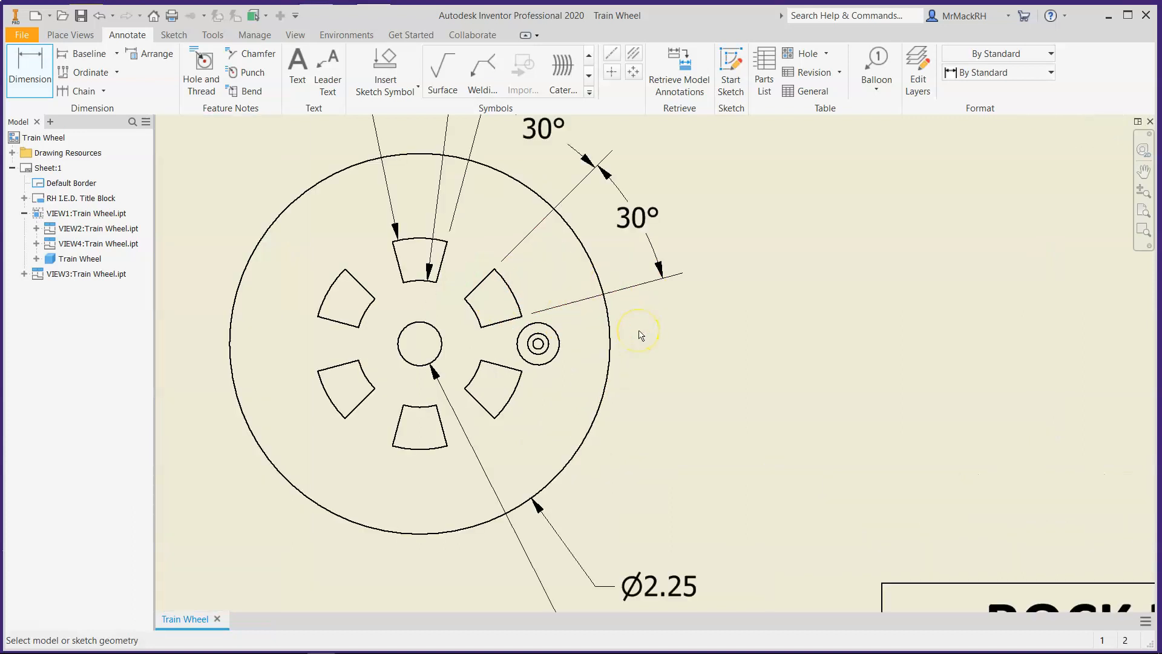
pyautogui.scroll(-2, 641, 334)
pyautogui.scroll(3, 640, 334)
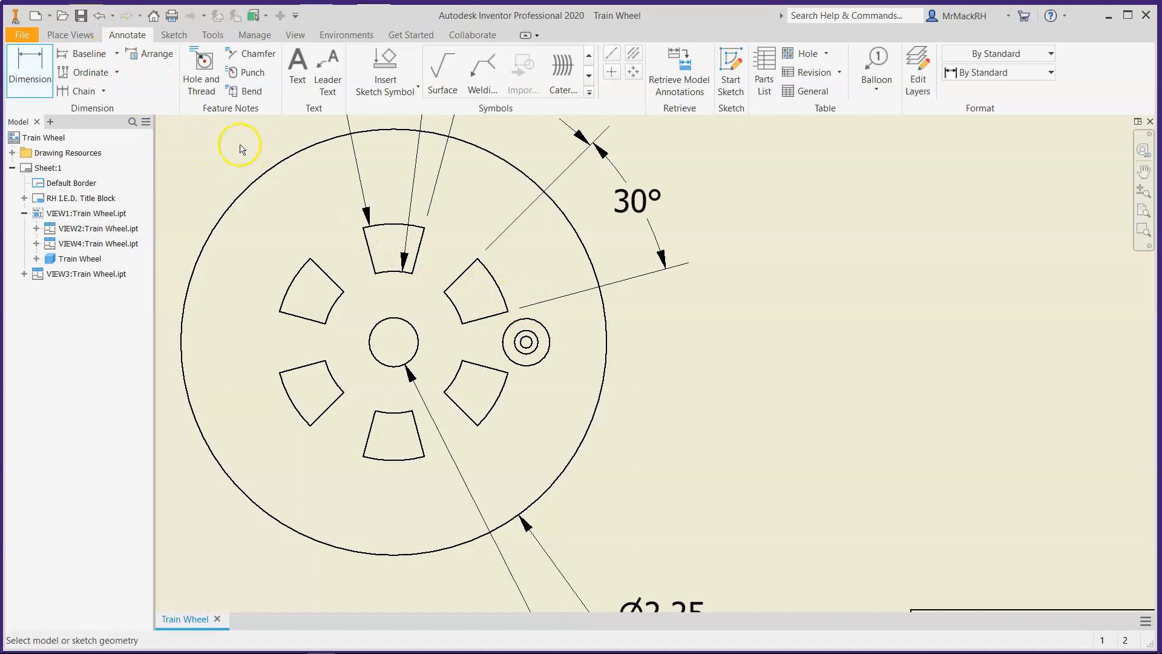
# Add diameter dimensions to the peg's outer circle and the middle circle inside it, placing both outside the wheel at the lower right
pyautogui.click(544, 357)
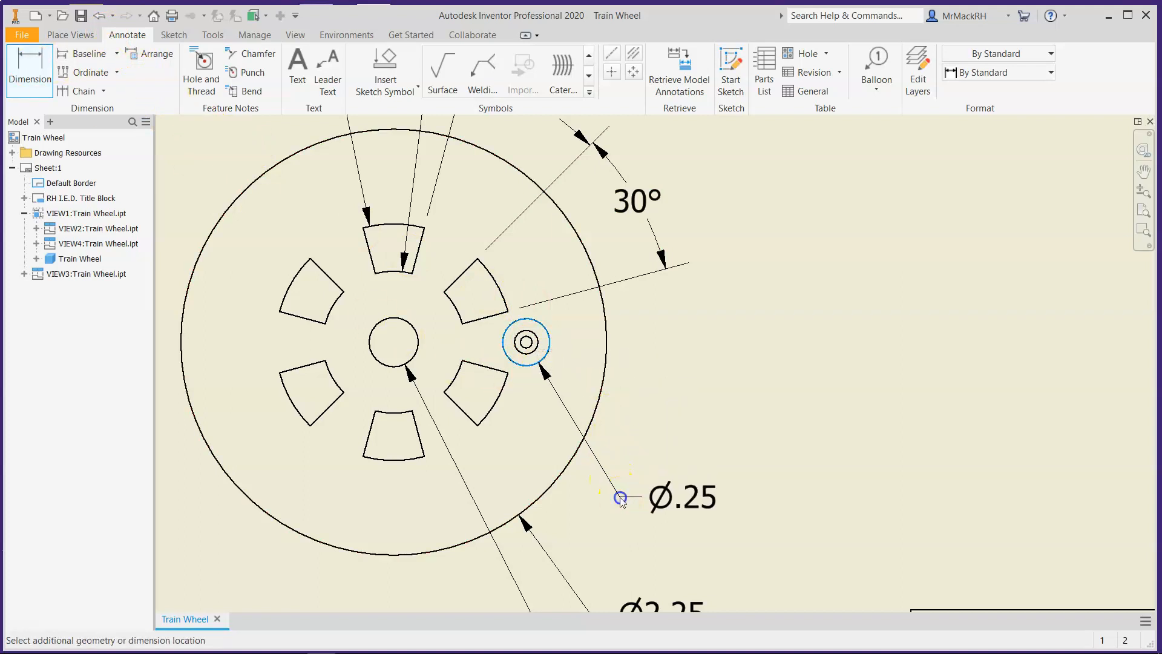
pyautogui.click(618, 493)
pyautogui.click(544, 385)
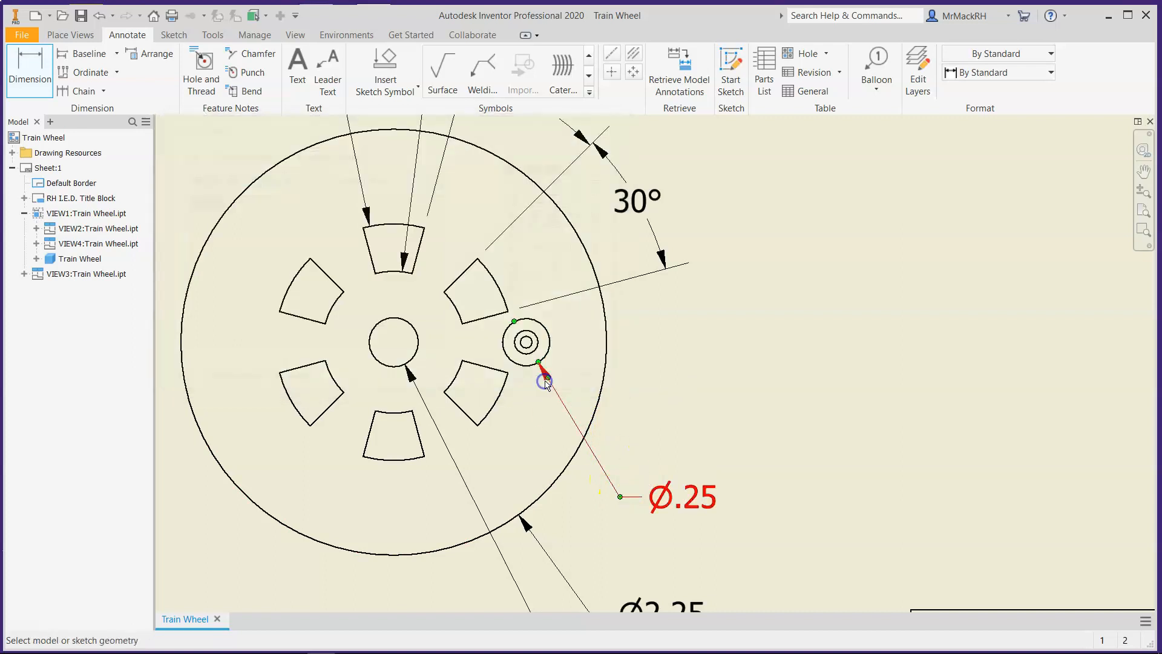
pyautogui.click(540, 349)
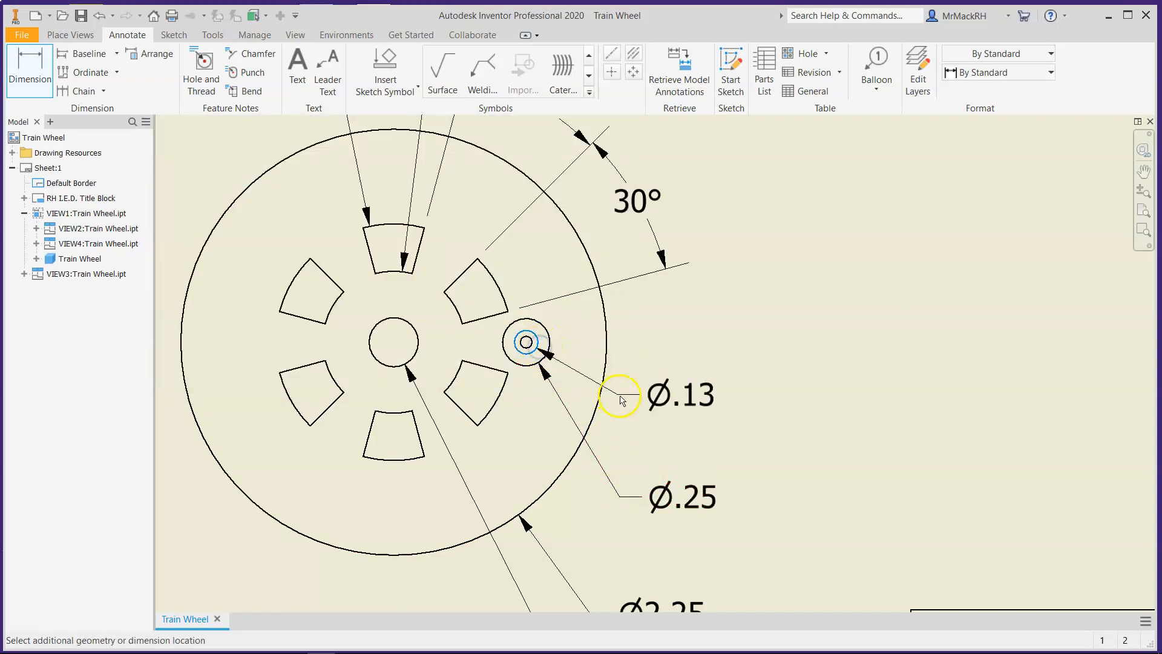
pyautogui.click(660, 441)
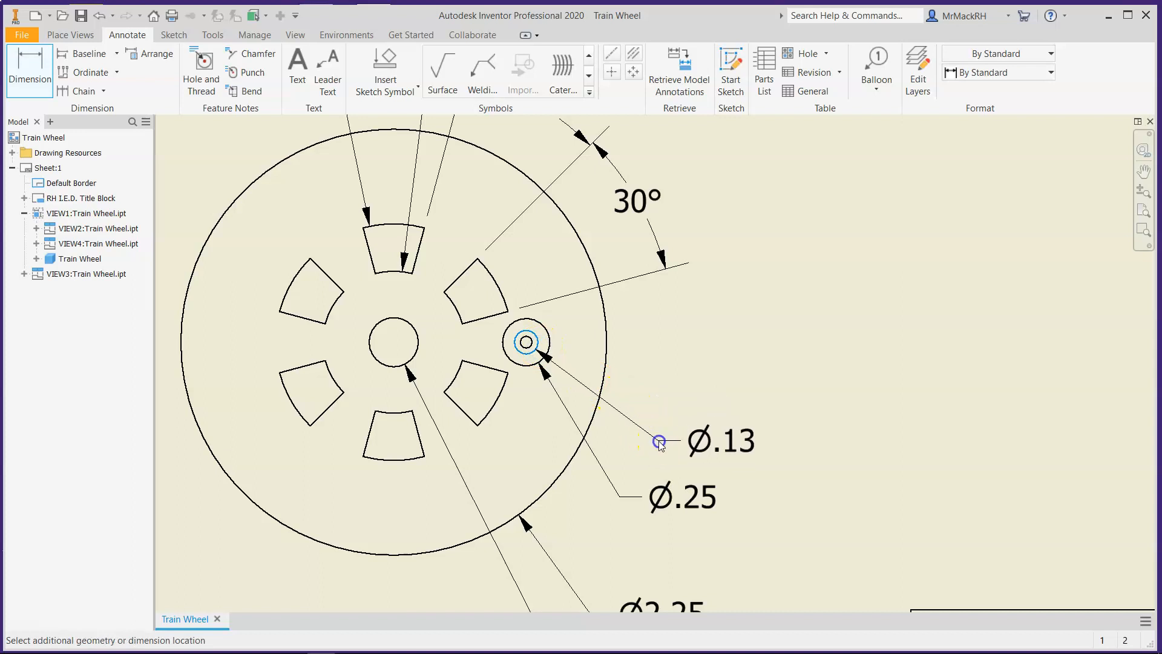
pyautogui.click(533, 379)
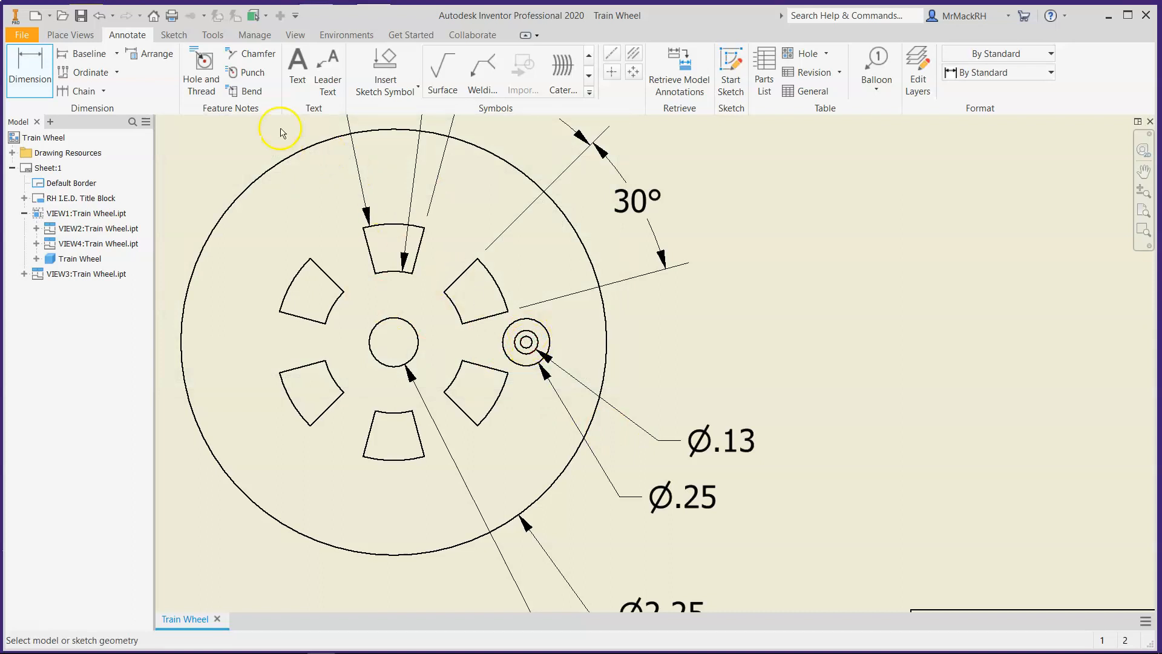
# Add a hole note to the small hole in the peg's centre, placed just outside the wheel beside the peg
pyautogui.click(206, 72)
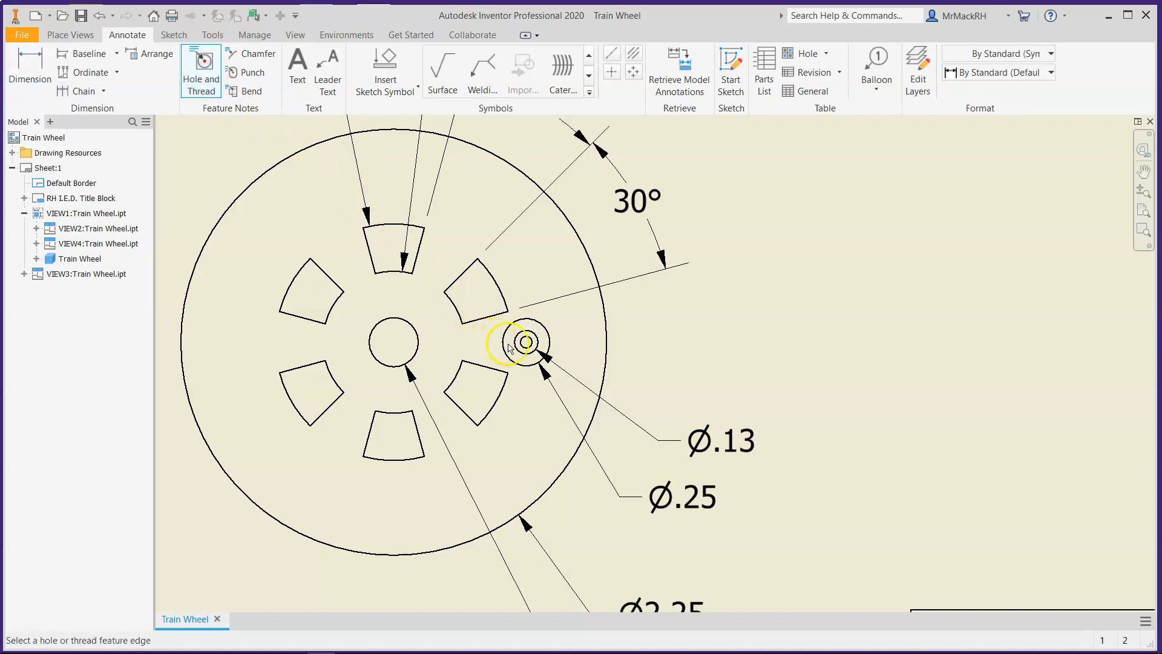
pyautogui.click(528, 343)
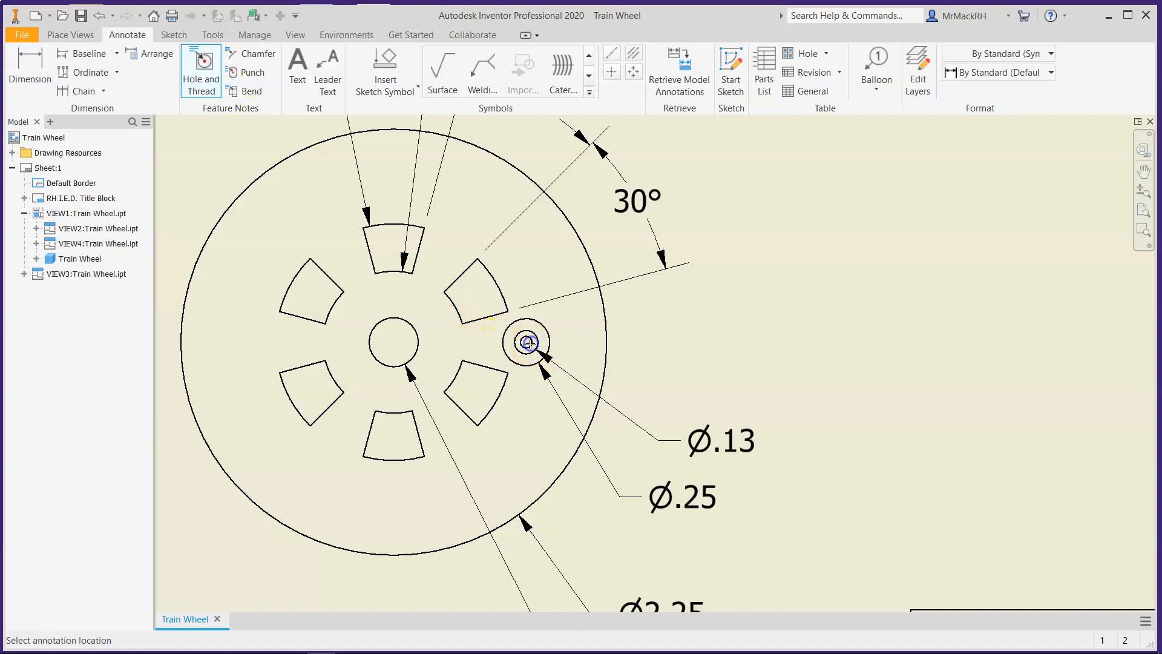
pyautogui.scroll(3, 533, 349)
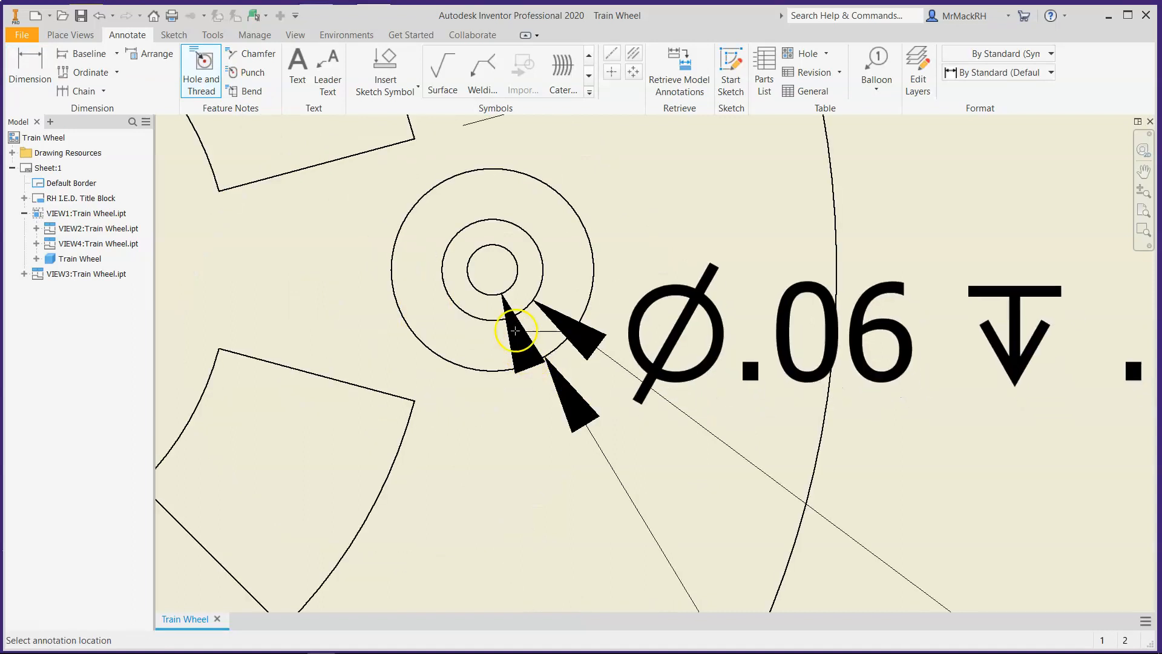
pyautogui.scroll(-6, 599, 321)
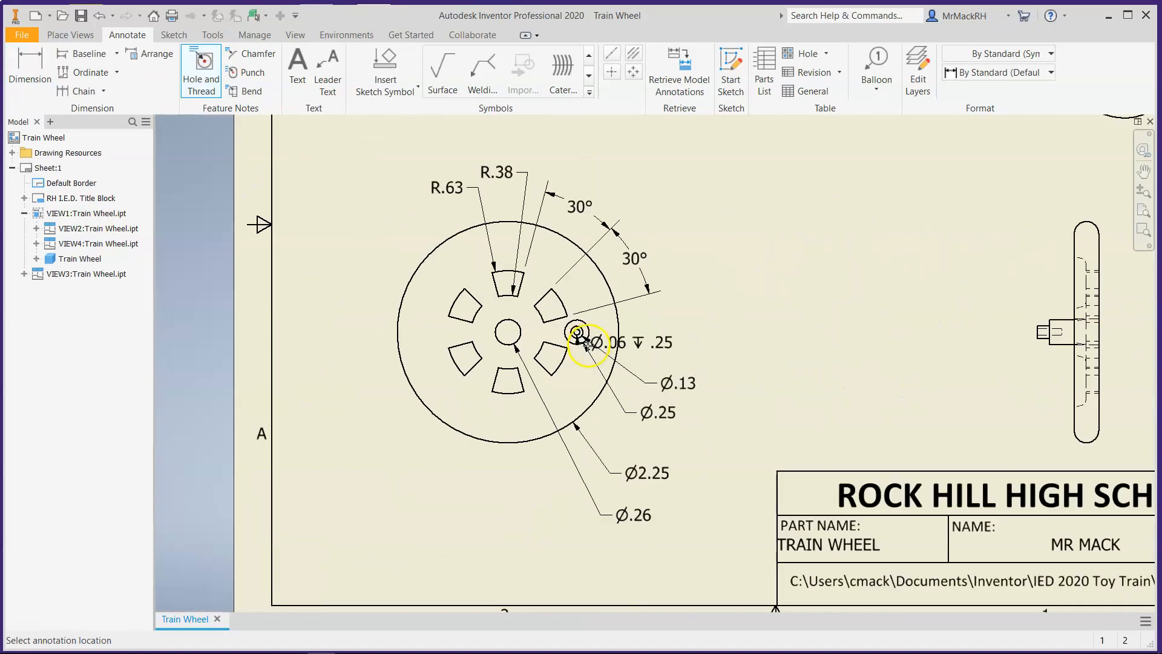
pyautogui.click(641, 322)
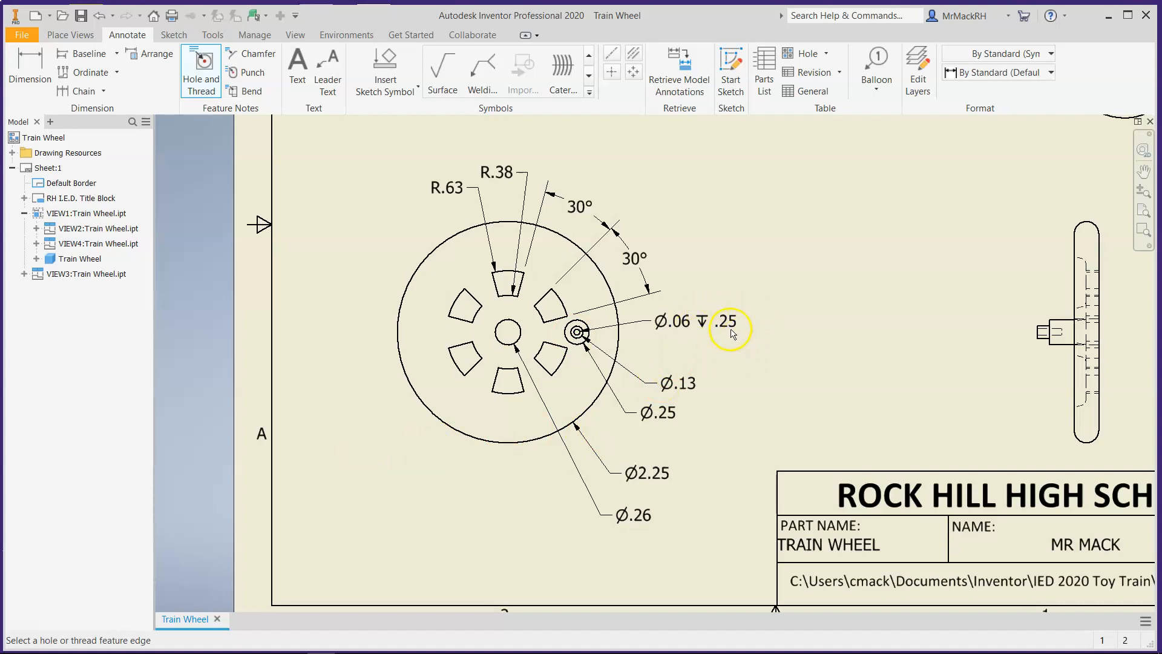
# Dimension the wheel's thickness between its two flat edges in the top view, placing it beyond the rim on the peg side
pyautogui.scroll(3, 663, 381)
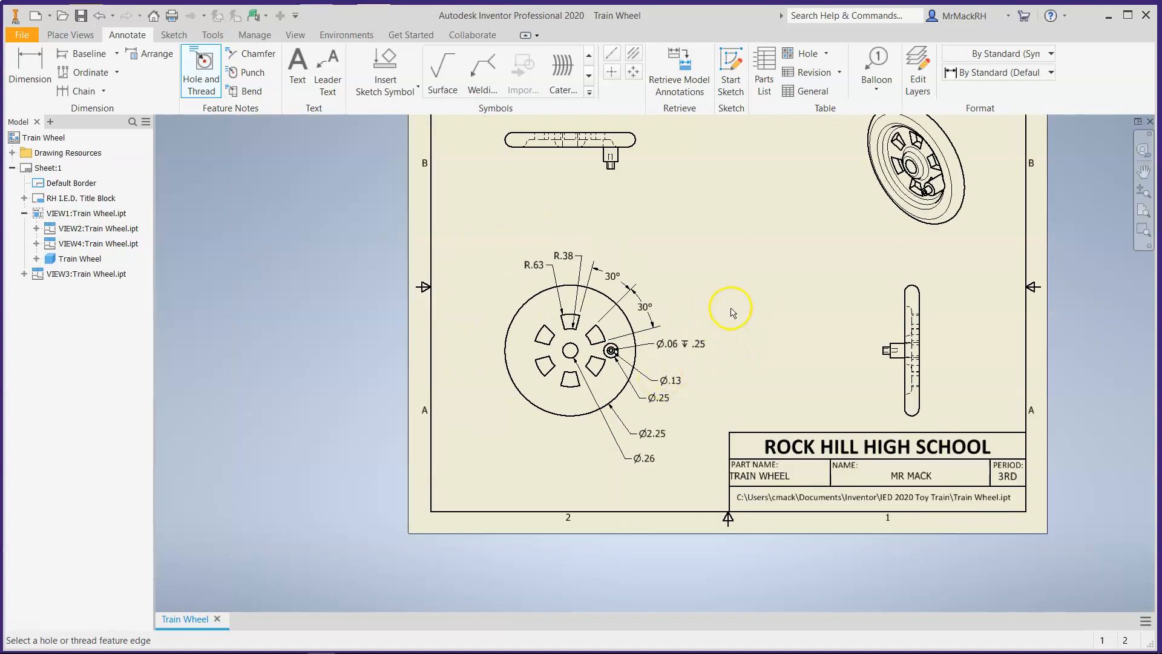
pyautogui.scroll(-3, 718, 315)
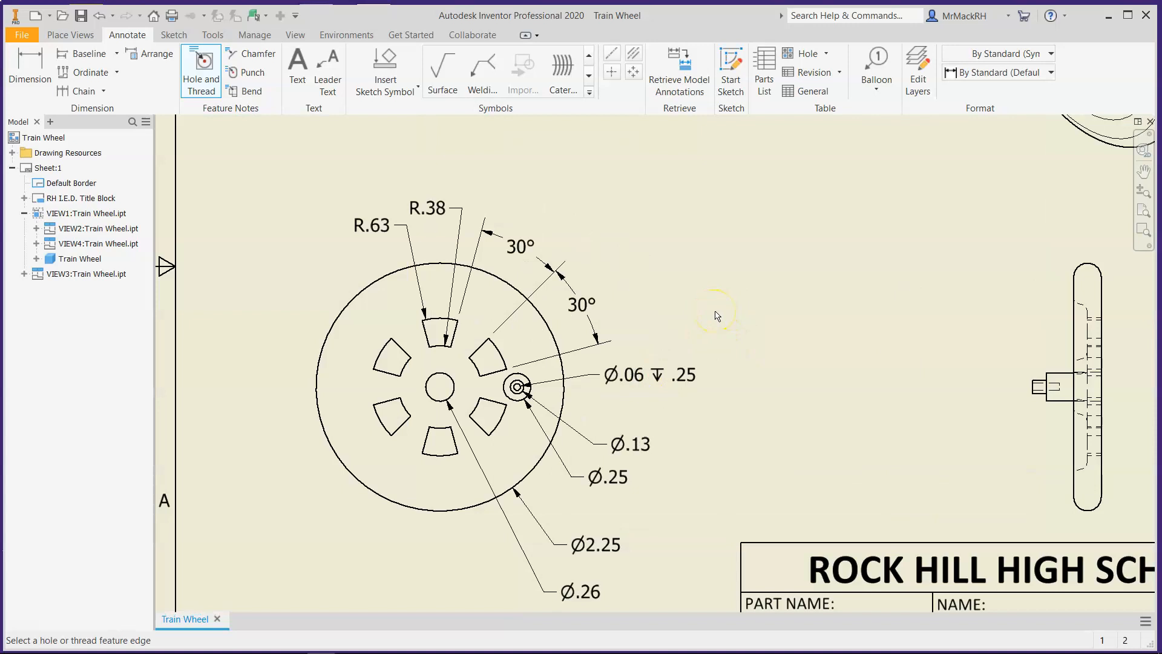
pyautogui.scroll(3, 717, 315)
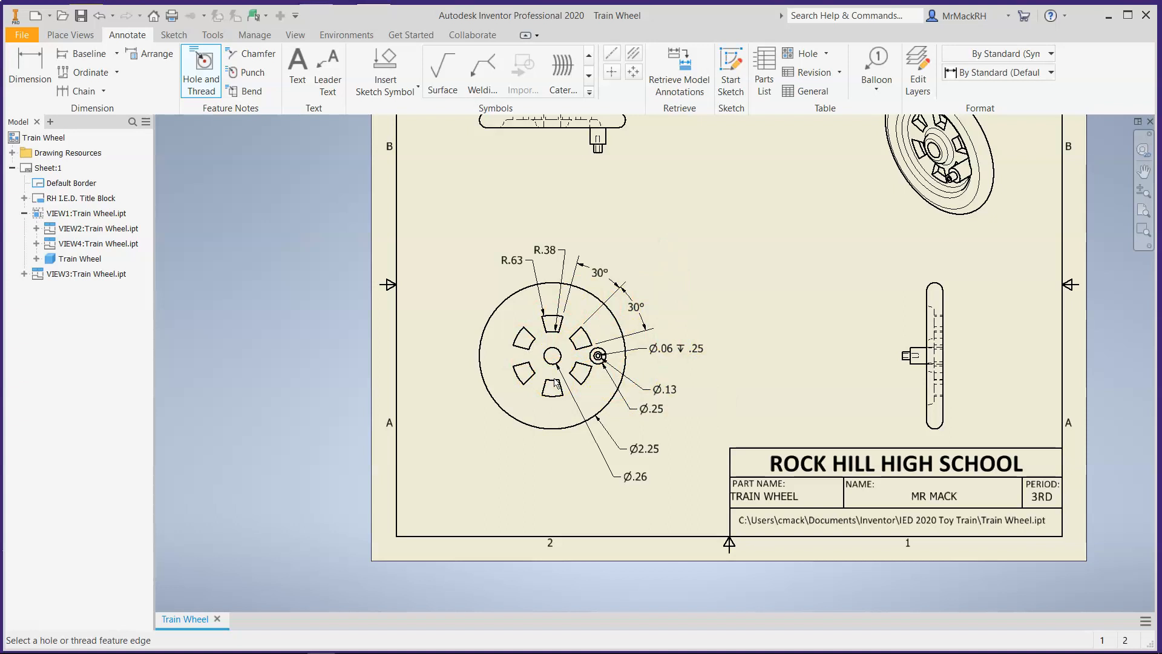
pyautogui.scroll(-3, 556, 383)
pyautogui.scroll(5, 552, 225)
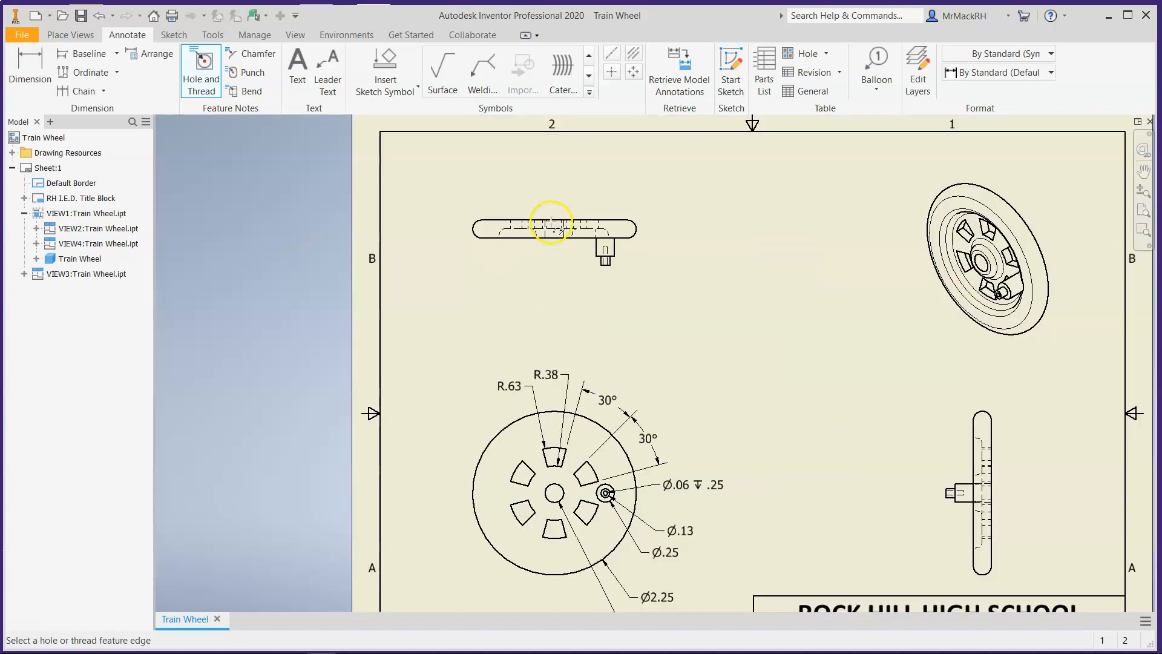
pyautogui.press('d')
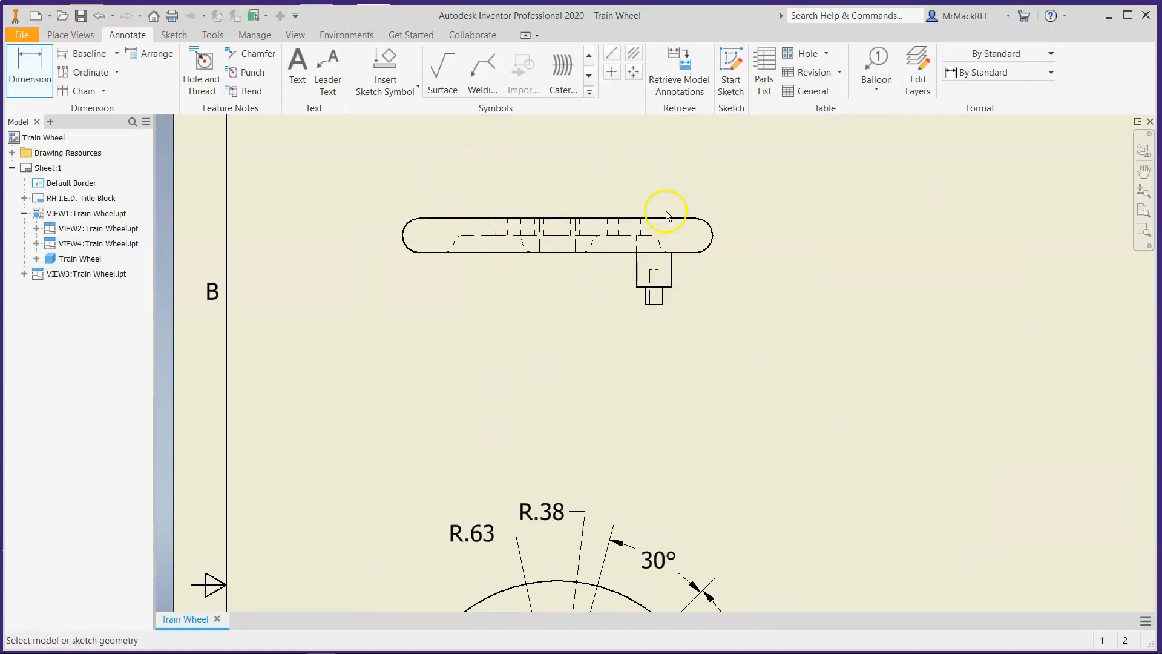
pyautogui.click(670, 219)
pyautogui.click(670, 252)
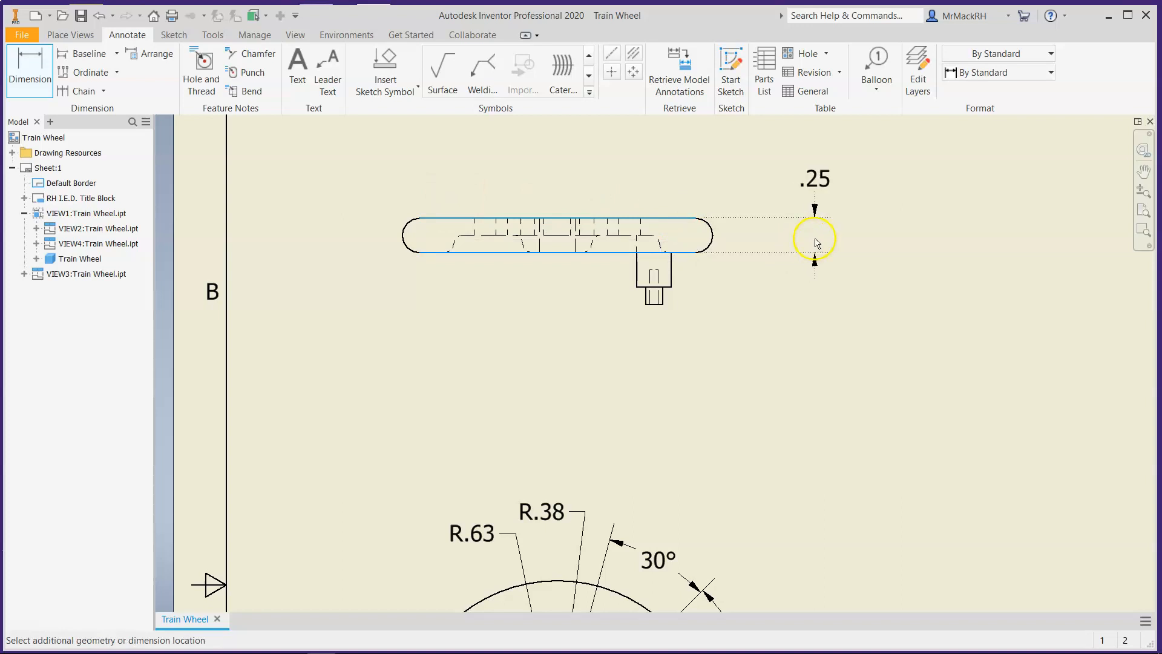
pyautogui.click(815, 238)
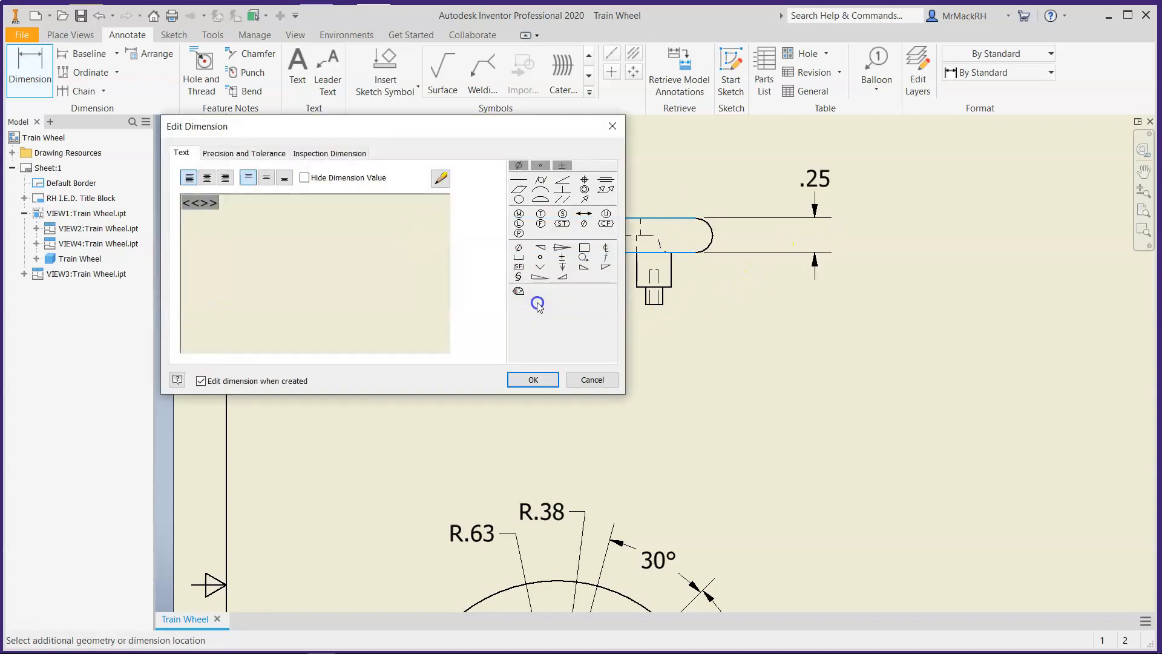
pyautogui.click(532, 380)
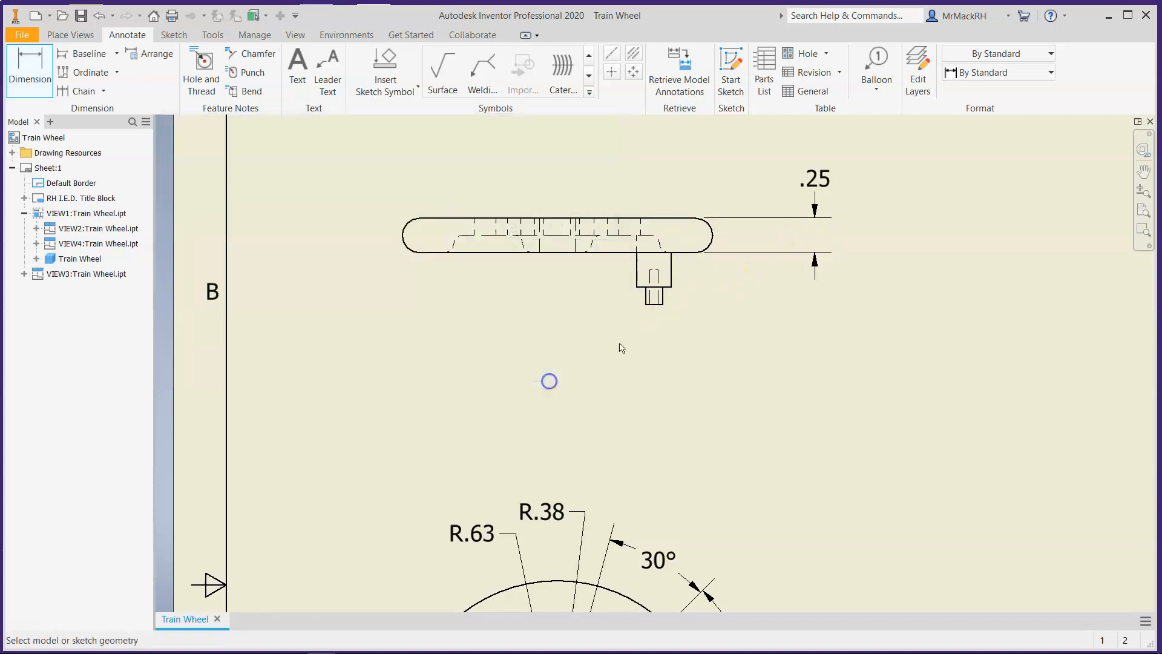
# Dimension from the wheel's flat edge opposite the peg to the peg's shoulder and to its tip, stacking both outside the thickness dimension
pyautogui.click(652, 218)
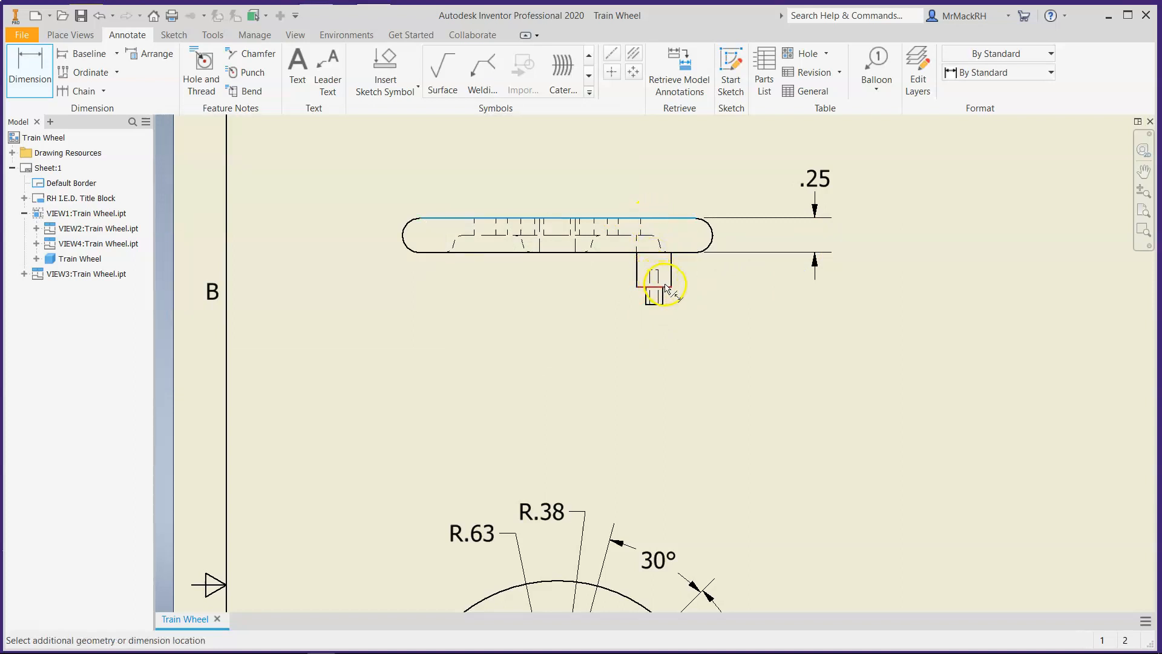
pyautogui.click(666, 285)
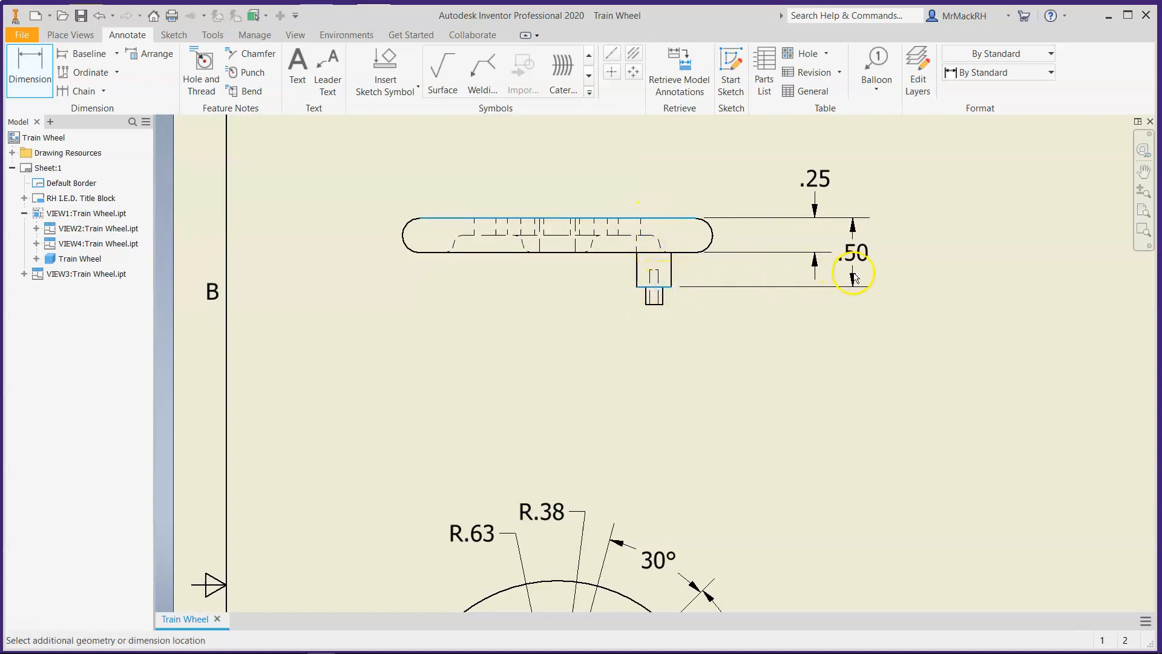
pyautogui.click(871, 277)
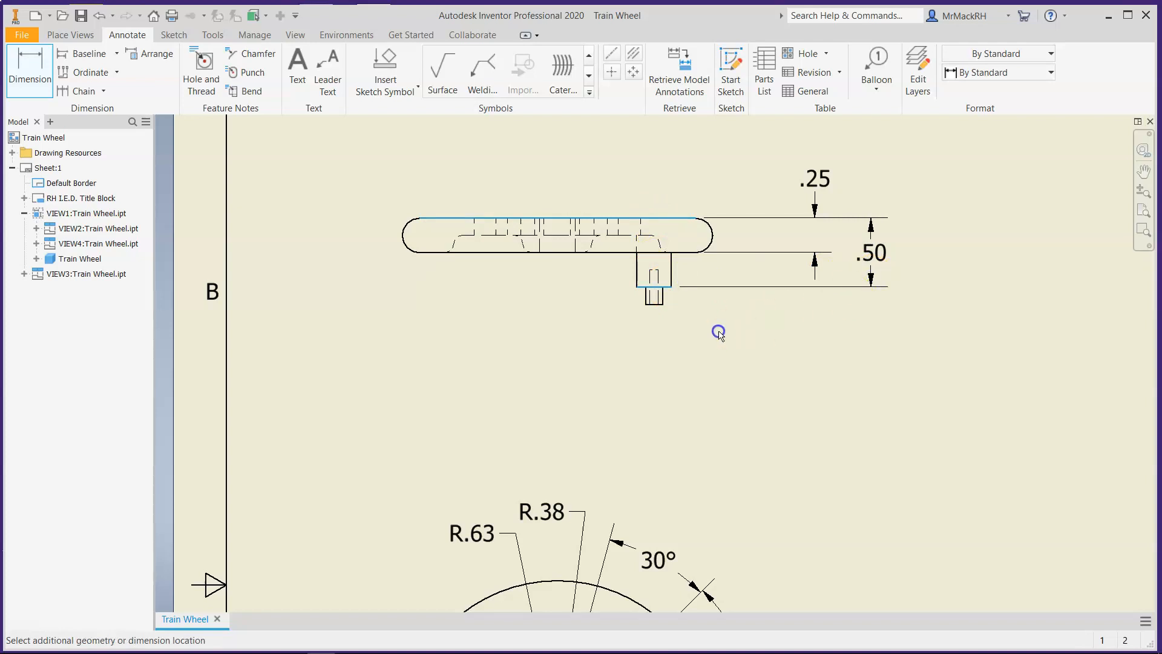
pyautogui.click(540, 380)
pyautogui.click(676, 225)
pyautogui.click(663, 304)
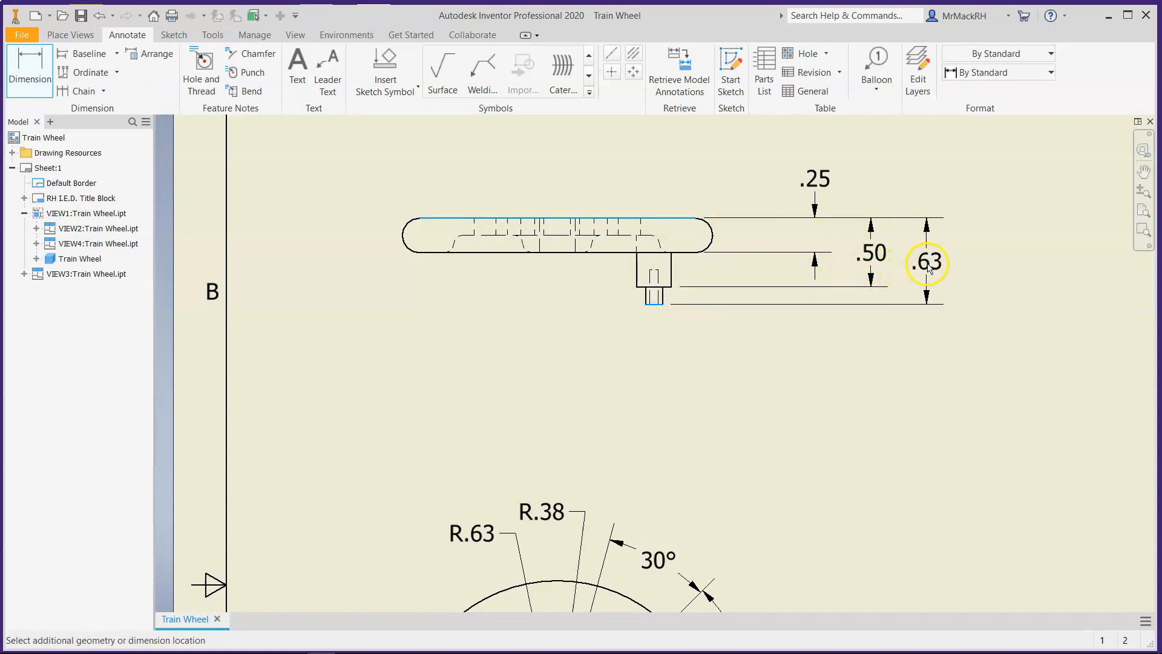
pyautogui.click(928, 264)
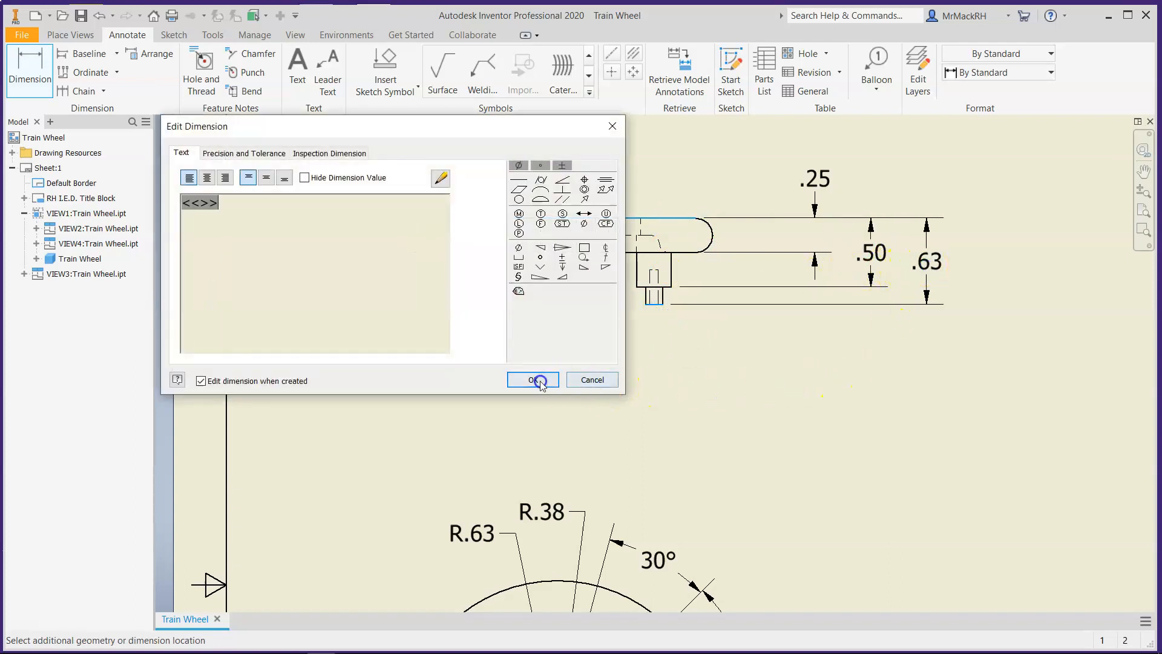
pyautogui.click(538, 380)
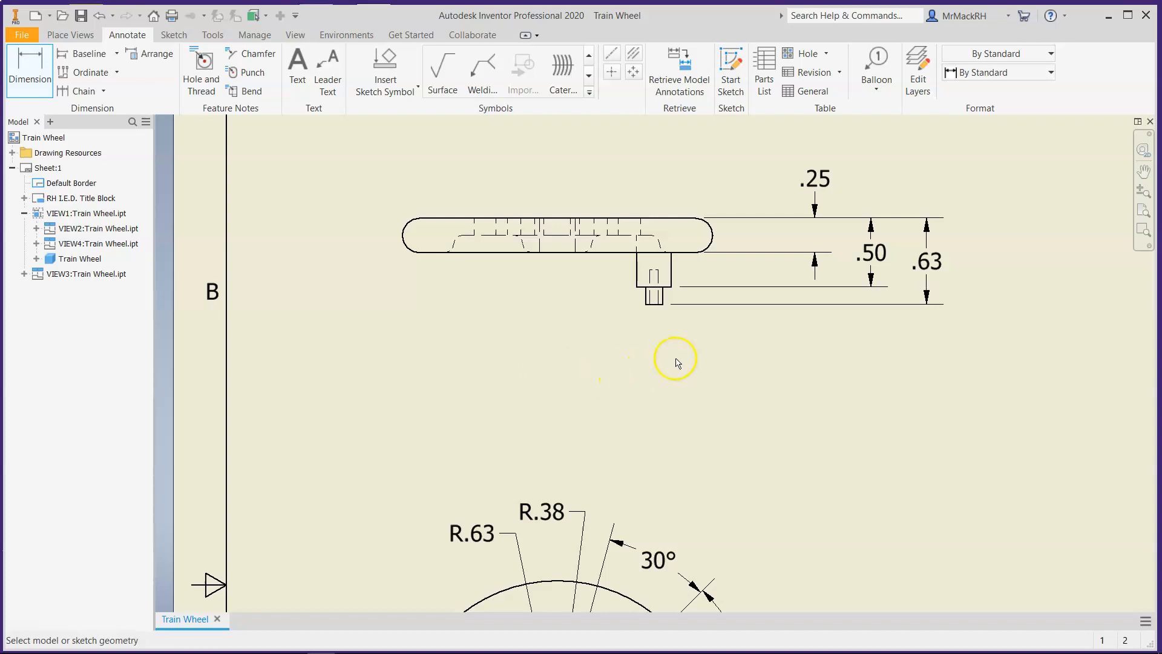
# Examine the whole sheet to check which views are dimensioned and whether the side view is needed
pyautogui.scroll(-2, 637, 388)
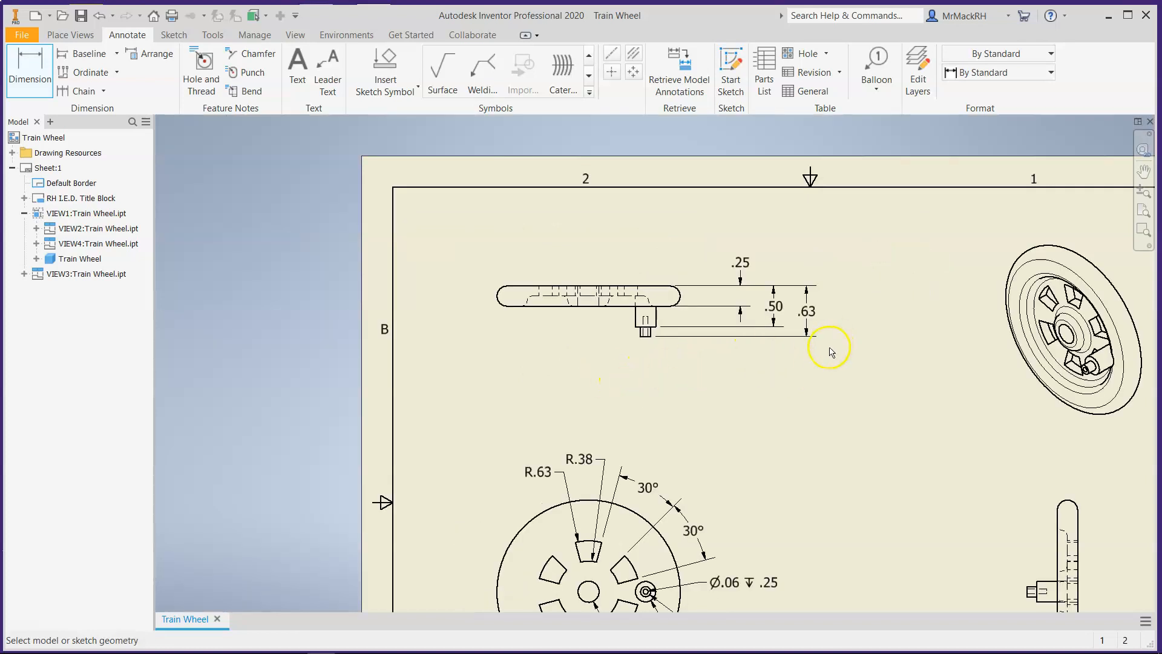
pyautogui.scroll(2, 831, 351)
pyautogui.scroll(-1, 820, 354)
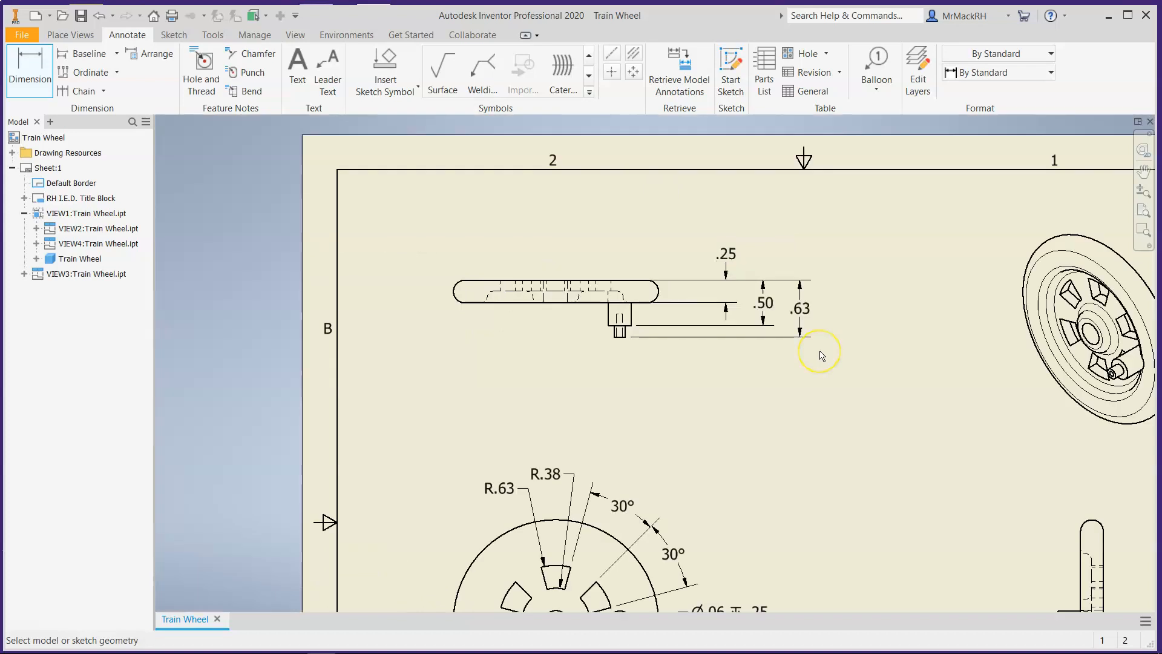
pyautogui.scroll(-2, 822, 356)
pyautogui.scroll(-3, 646, 402)
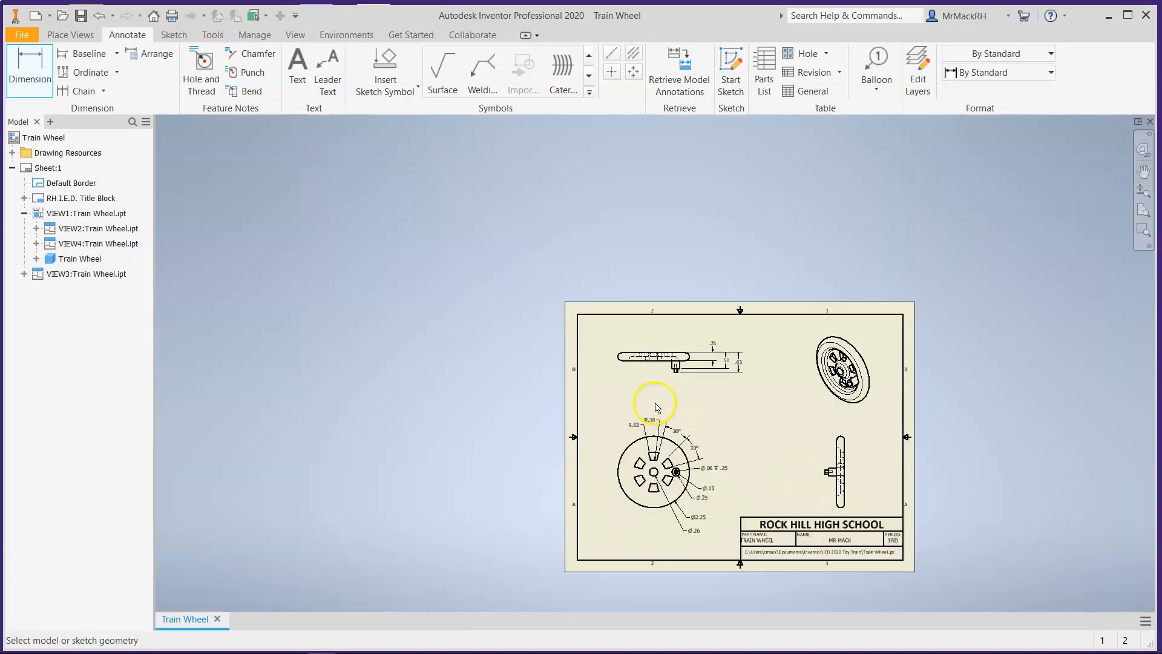
pyautogui.scroll(3, 699, 469)
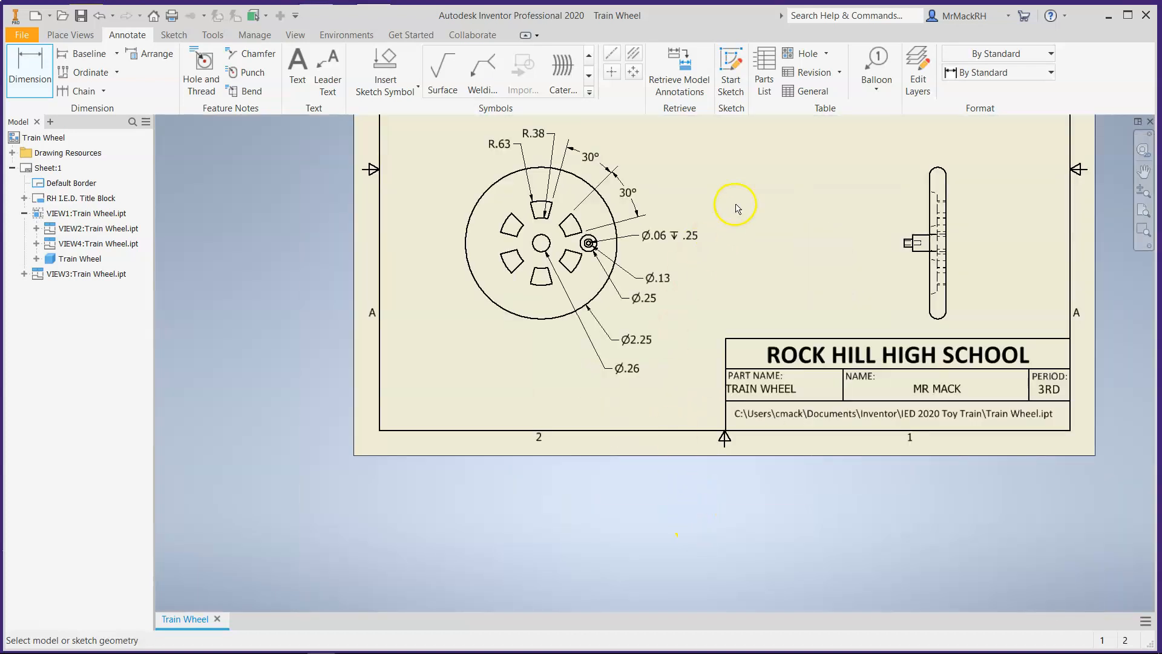
pyautogui.scroll(-2, 737, 209)
pyautogui.scroll(-1, 694, 503)
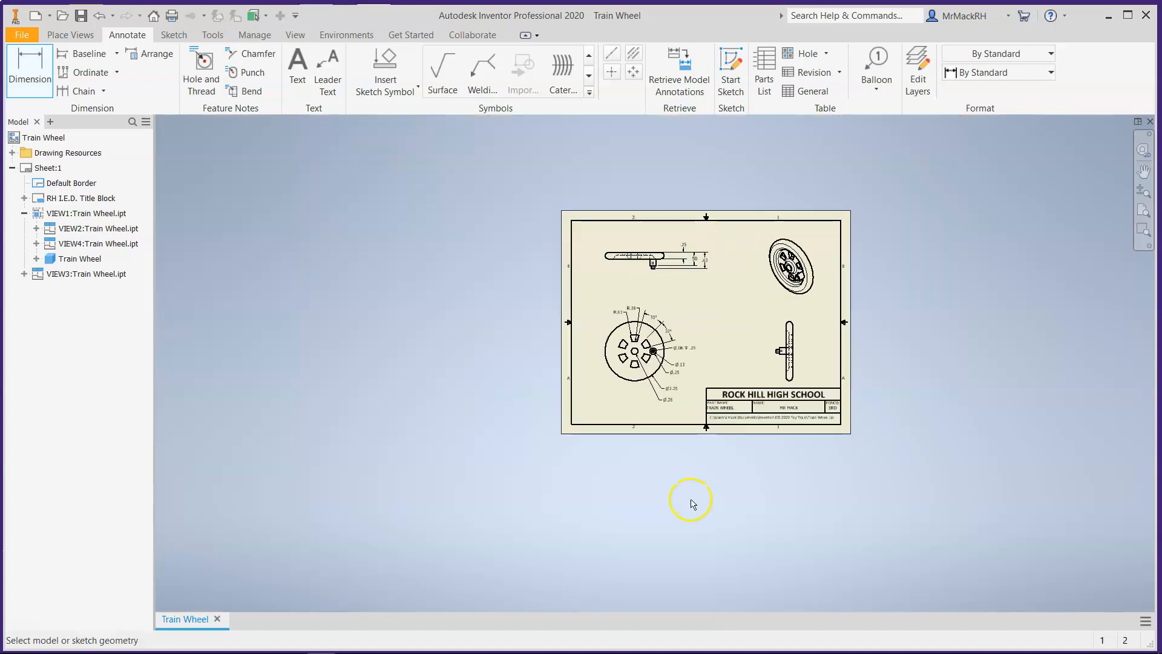
pyautogui.scroll(3, 700, 332)
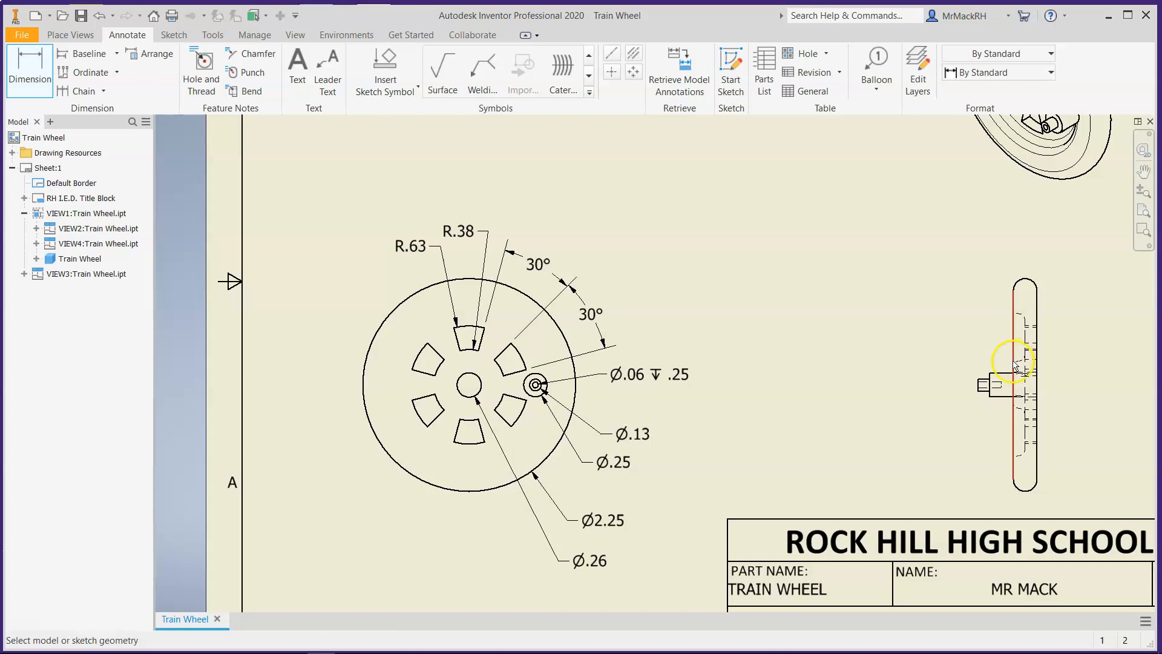
# Delete the undimensioned side view above the title block from the sheet
pyautogui.press('Escape')
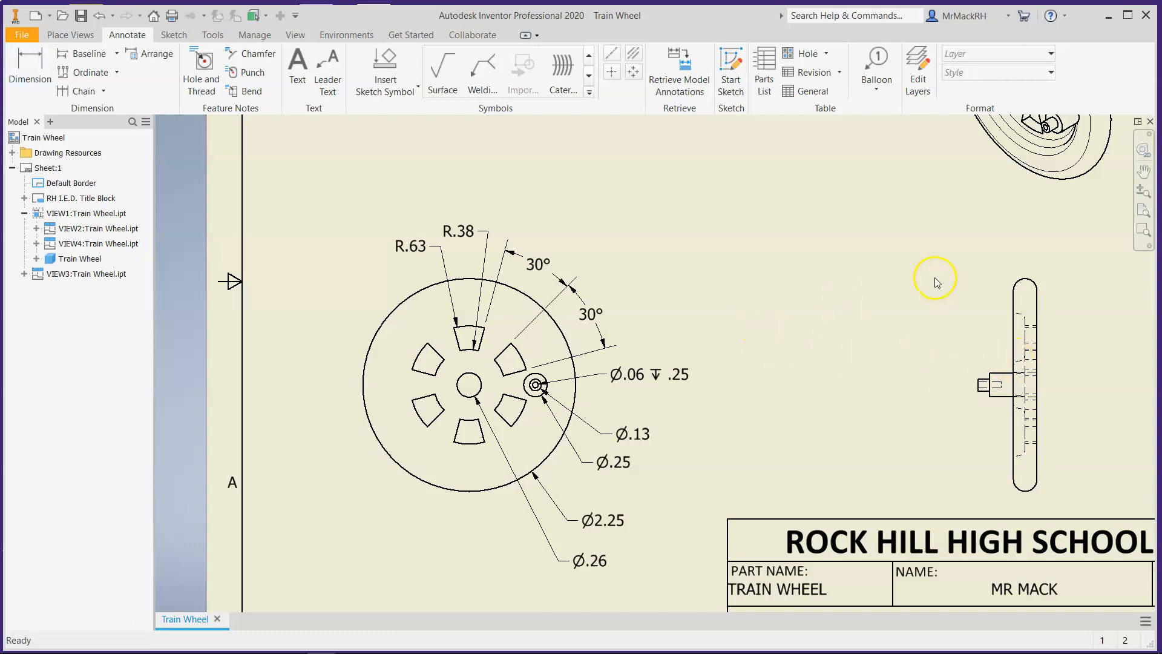
pyautogui.click(969, 259)
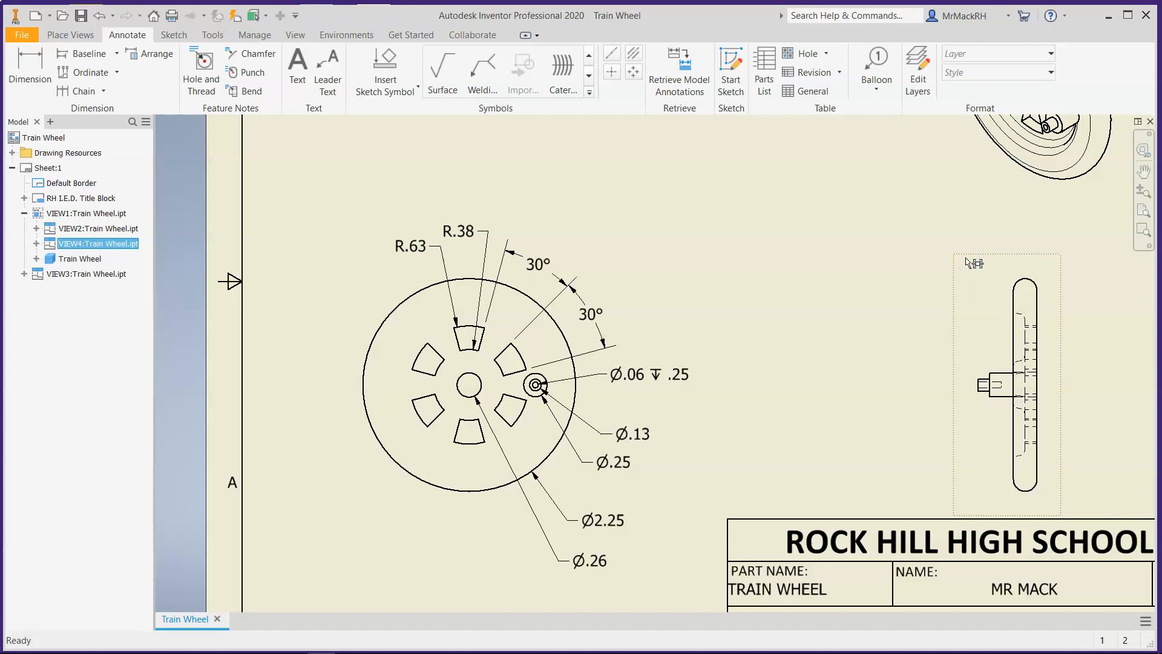
pyautogui.click(969, 255)
pyautogui.press('Delete')
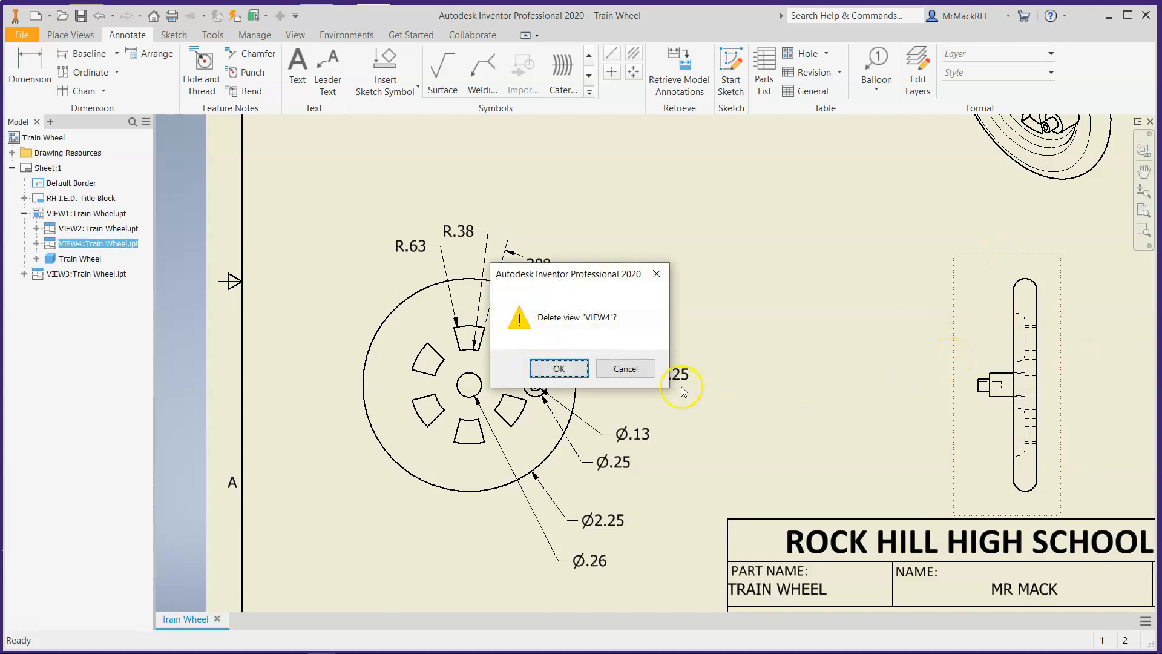
pyautogui.click(558, 367)
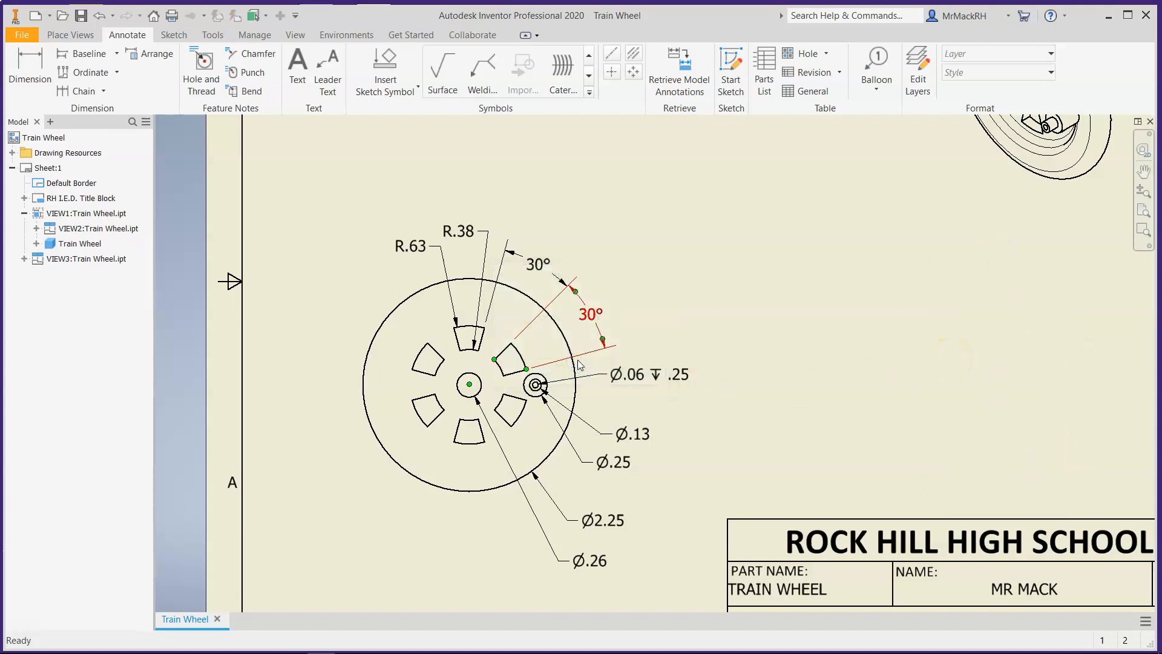
pyautogui.click(544, 298)
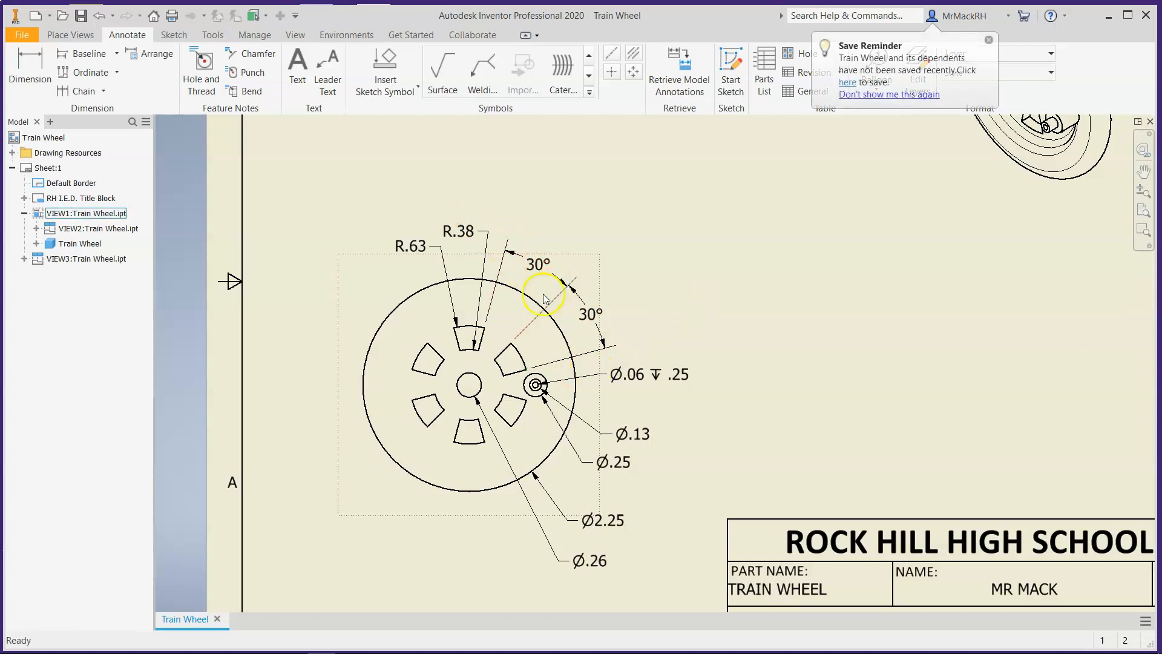
# Move the front view with its dimensions slightly higher on the sheet, above the level of the title block
pyautogui.moveTo(354, 261); pyautogui.dragTo(362, 197)
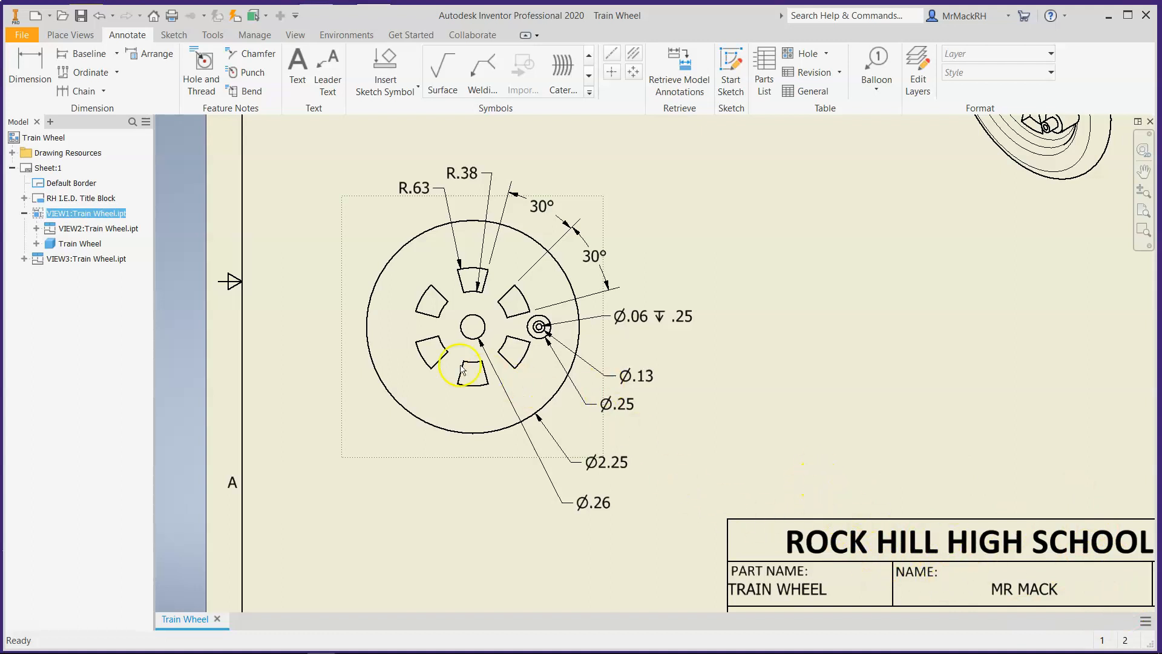
pyautogui.scroll(5, 433, 357)
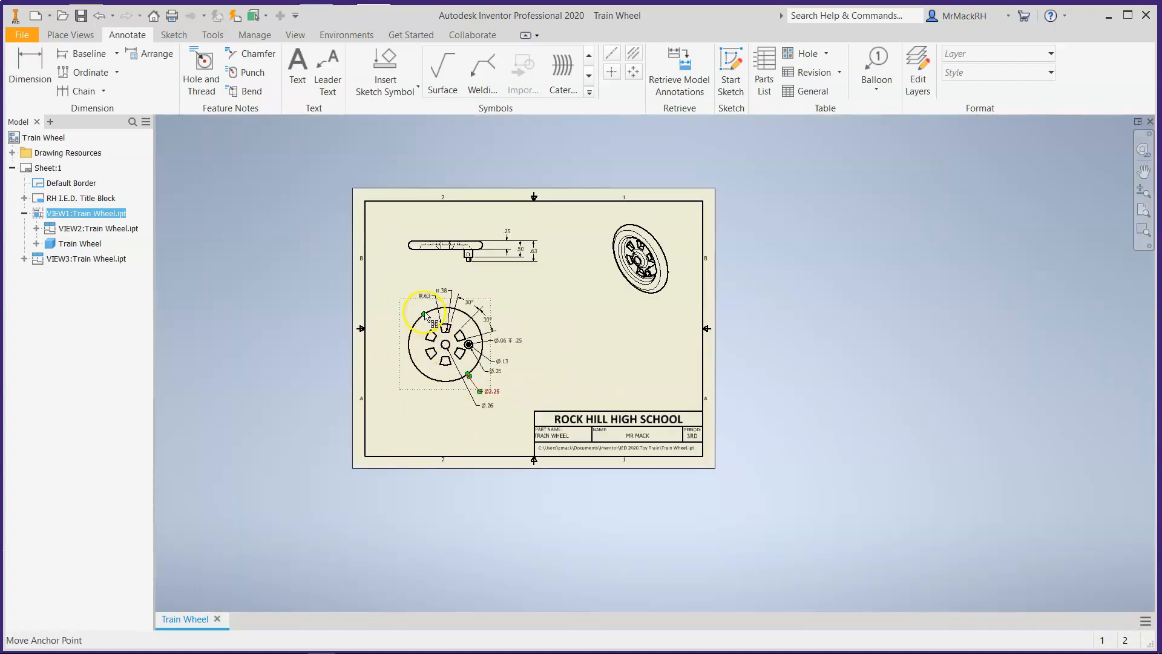
pyautogui.scroll(-4, 541, 363)
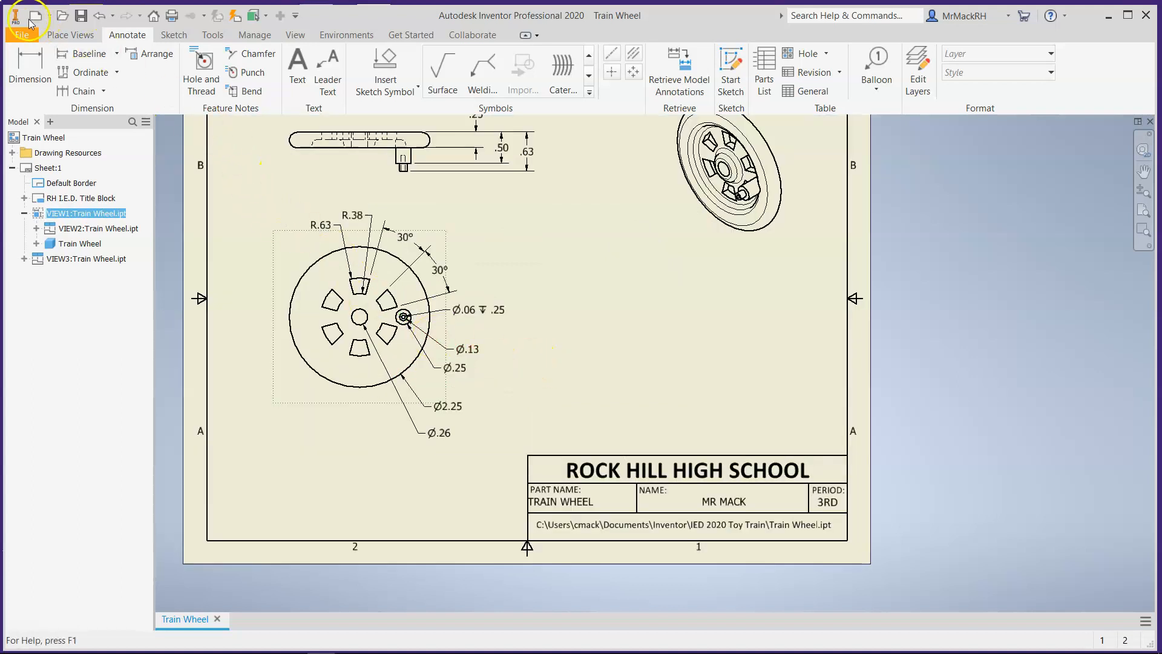
# Create a full-depth section view of the front view, cut vertically through the wheel's centre, and place it between the front view's dimensions and the sheet edge
pyautogui.click(69, 36)
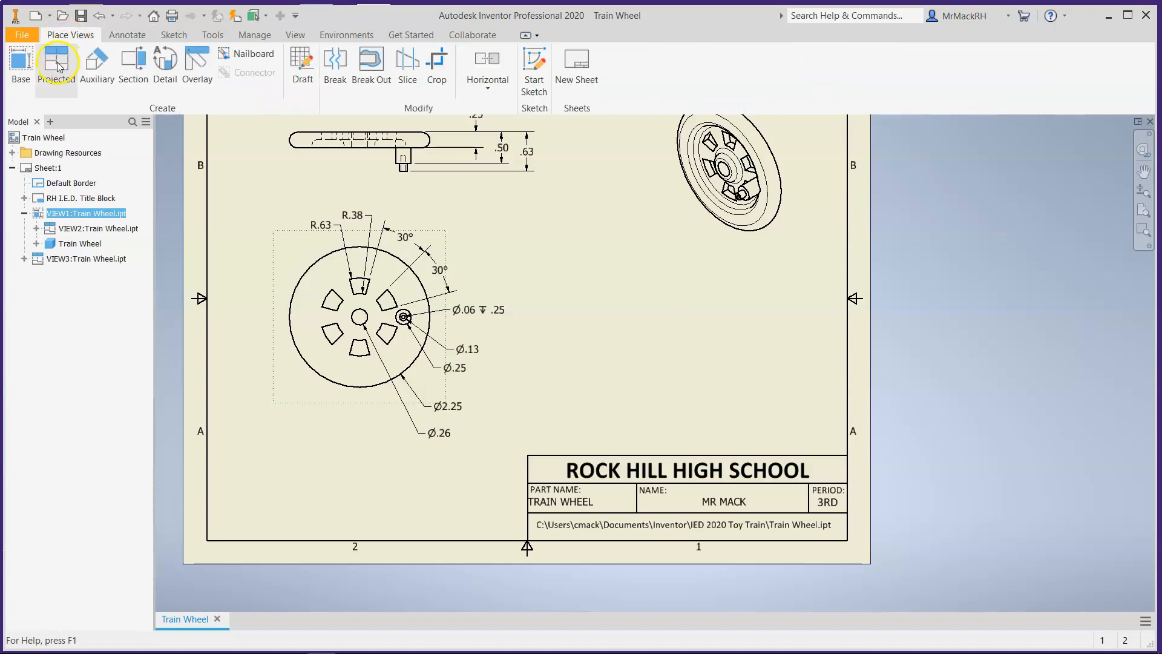
pyautogui.click(134, 66)
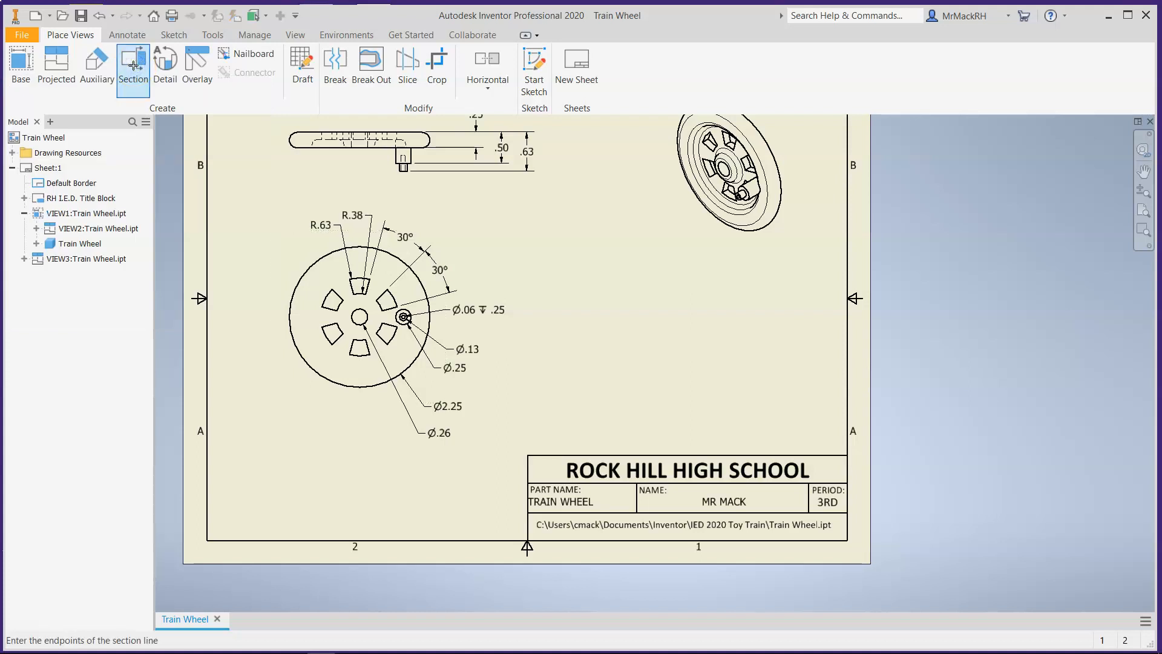
pyautogui.scroll(3, 330, 300)
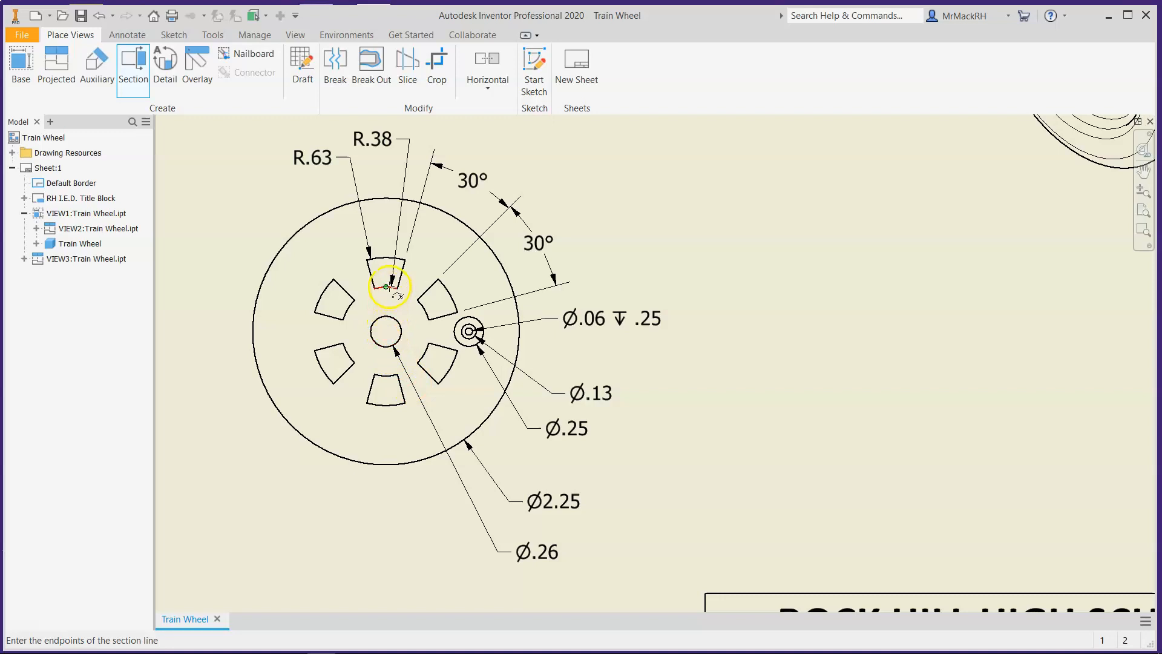
pyautogui.click(386, 181)
pyautogui.click(386, 500)
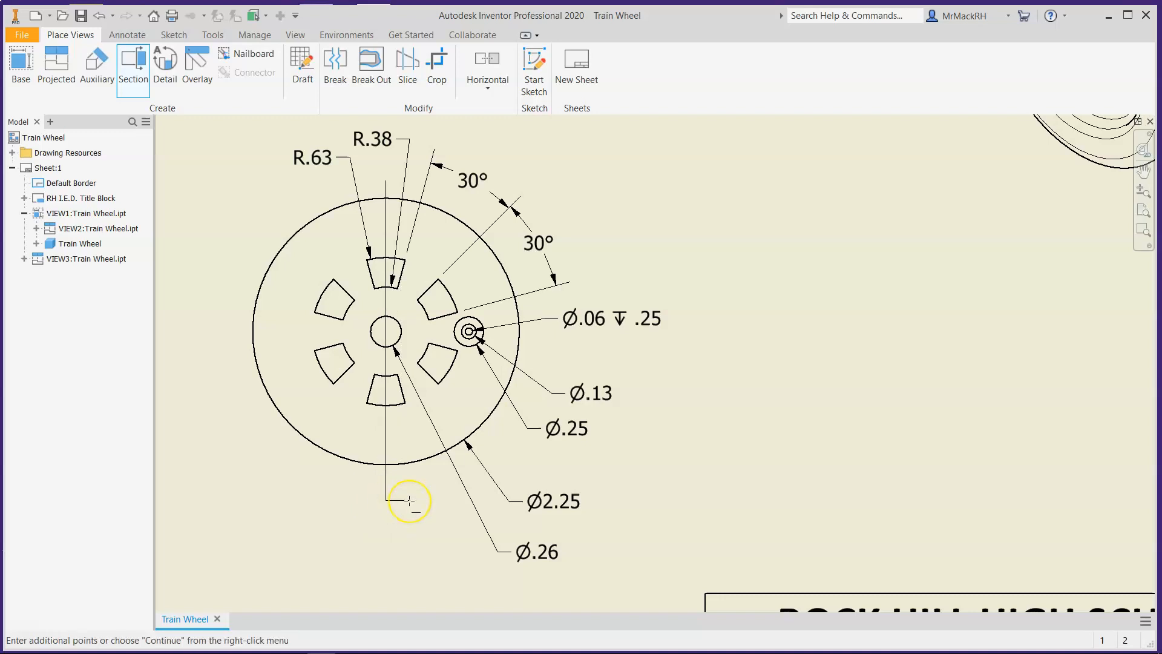
pyautogui.rightClick(691, 419)
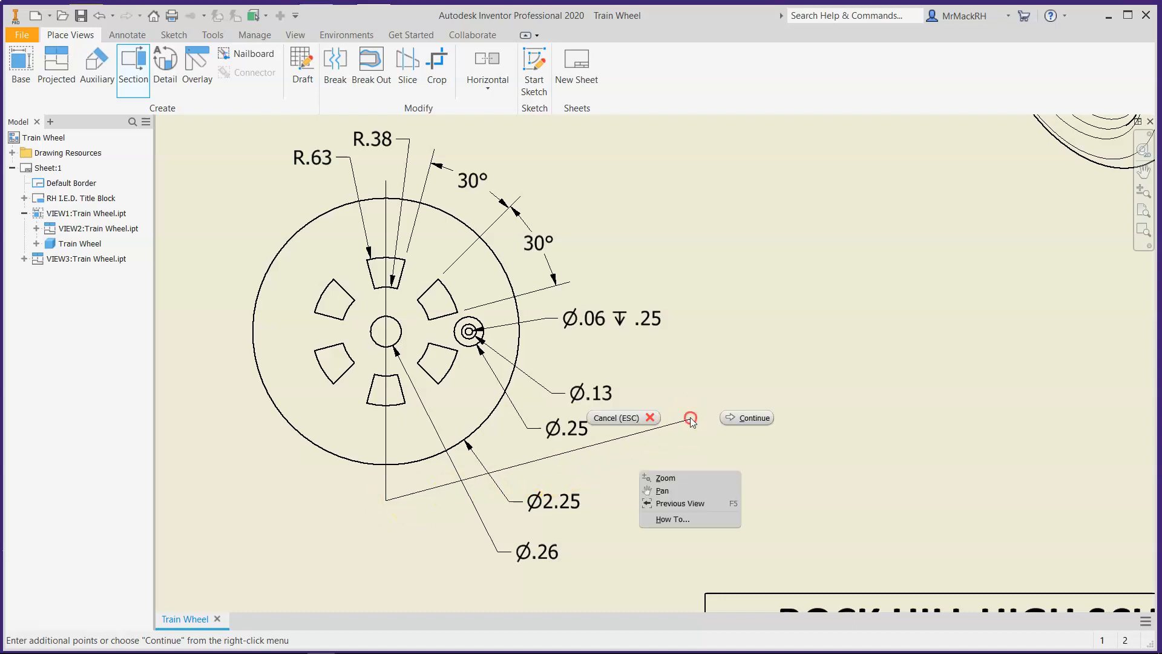
pyautogui.click(746, 418)
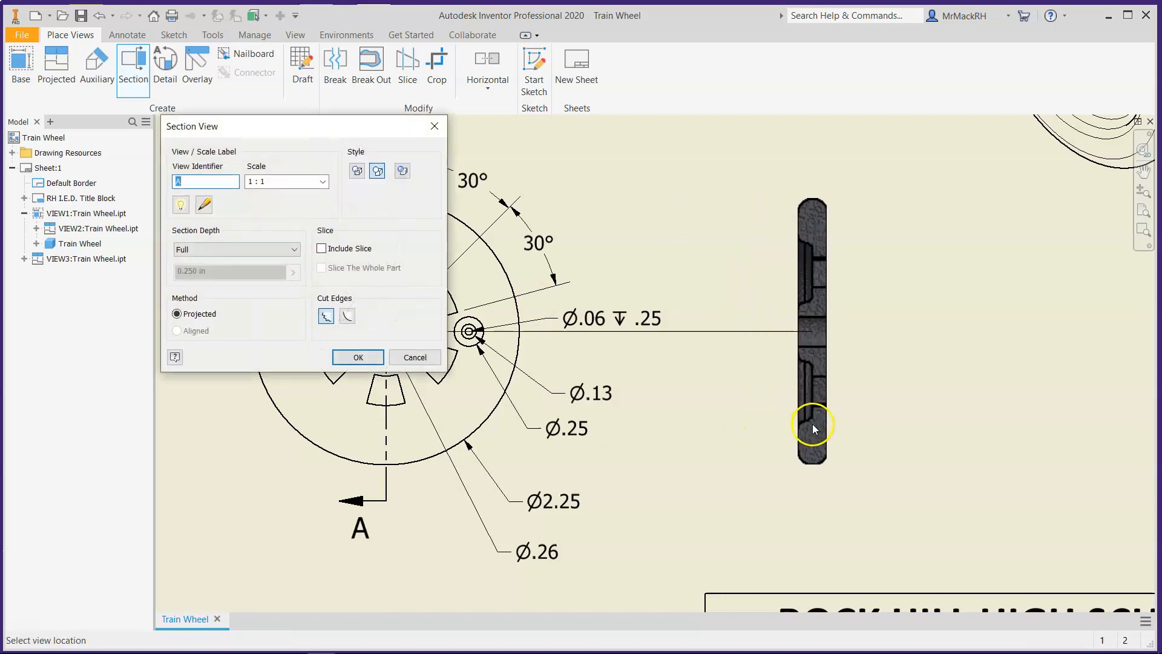
pyautogui.click(876, 426)
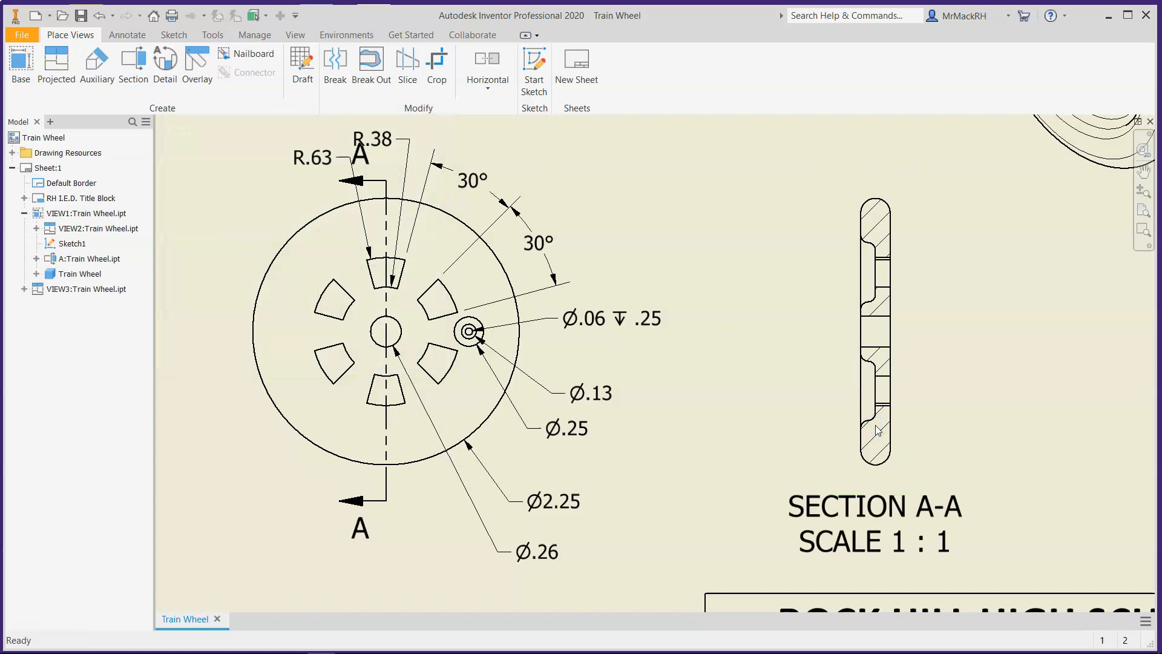
# Move the isometric view farther up the sheet, away from the section view
pyautogui.scroll(-3, 730, 471)
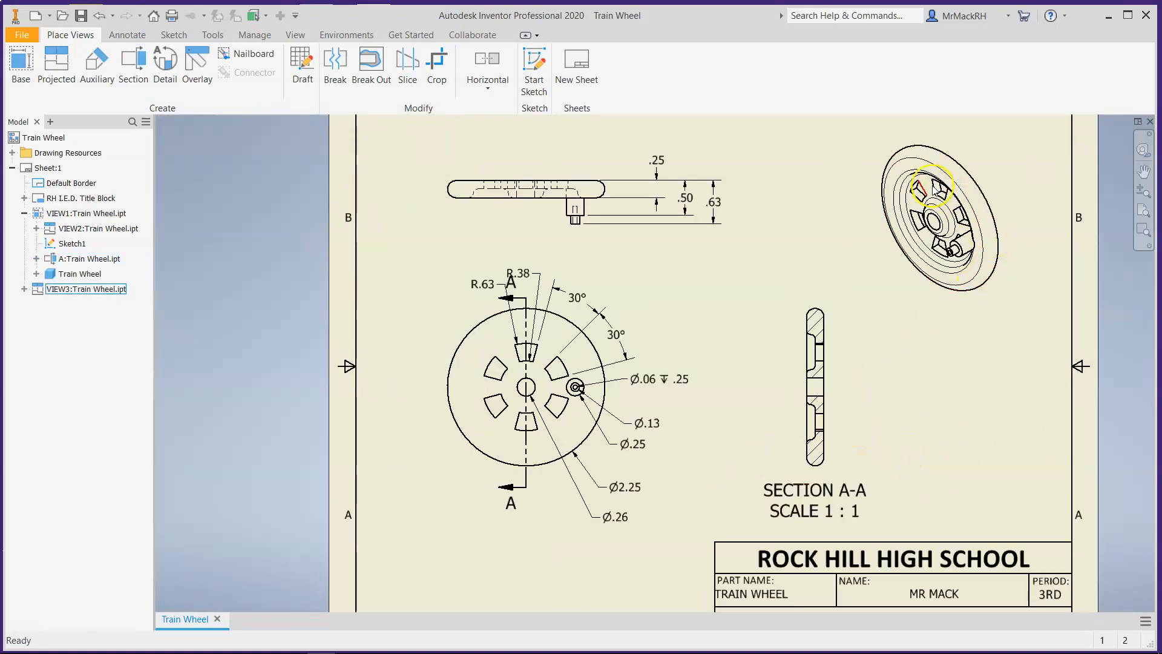
pyautogui.click(917, 289)
pyautogui.moveTo(917, 288); pyautogui.dragTo(915, 284)
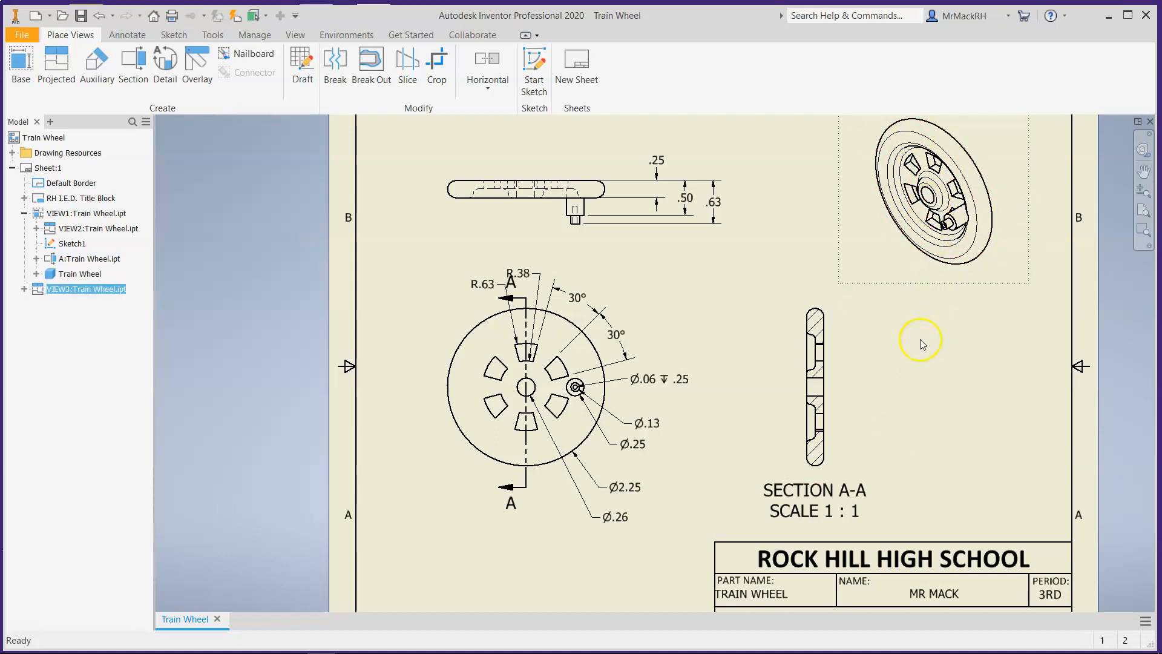
# Examine the section view's recess profile and compare it with the front and top views to find features that still need dimensions
pyautogui.scroll(3, 852, 409)
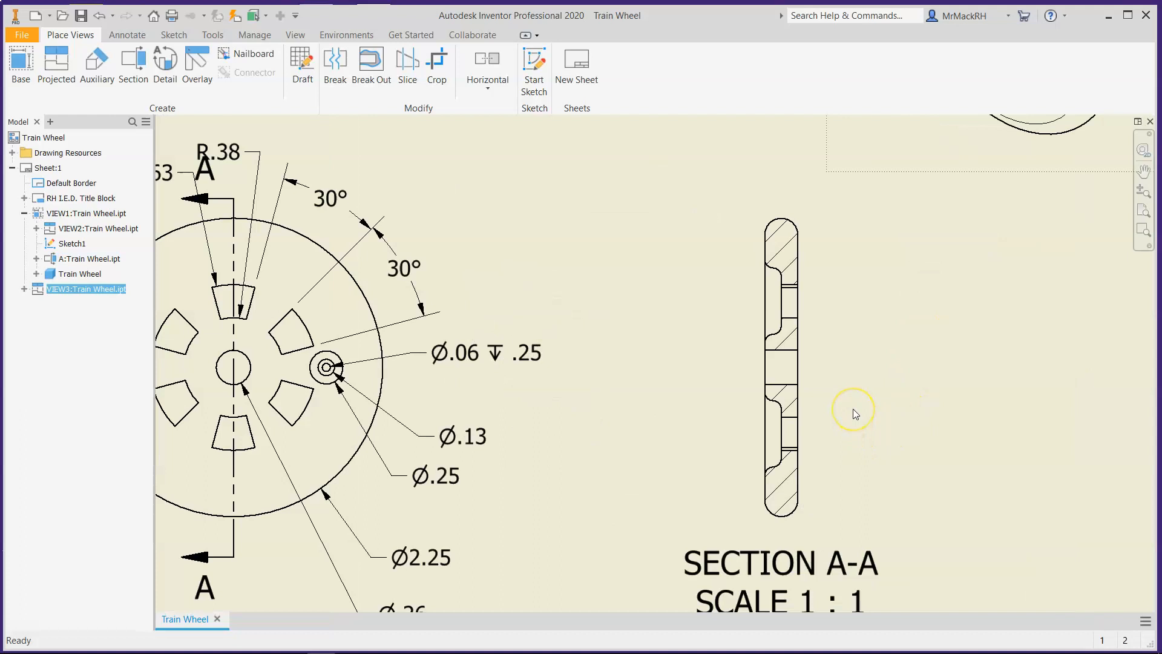
pyautogui.scroll(-3, 854, 409)
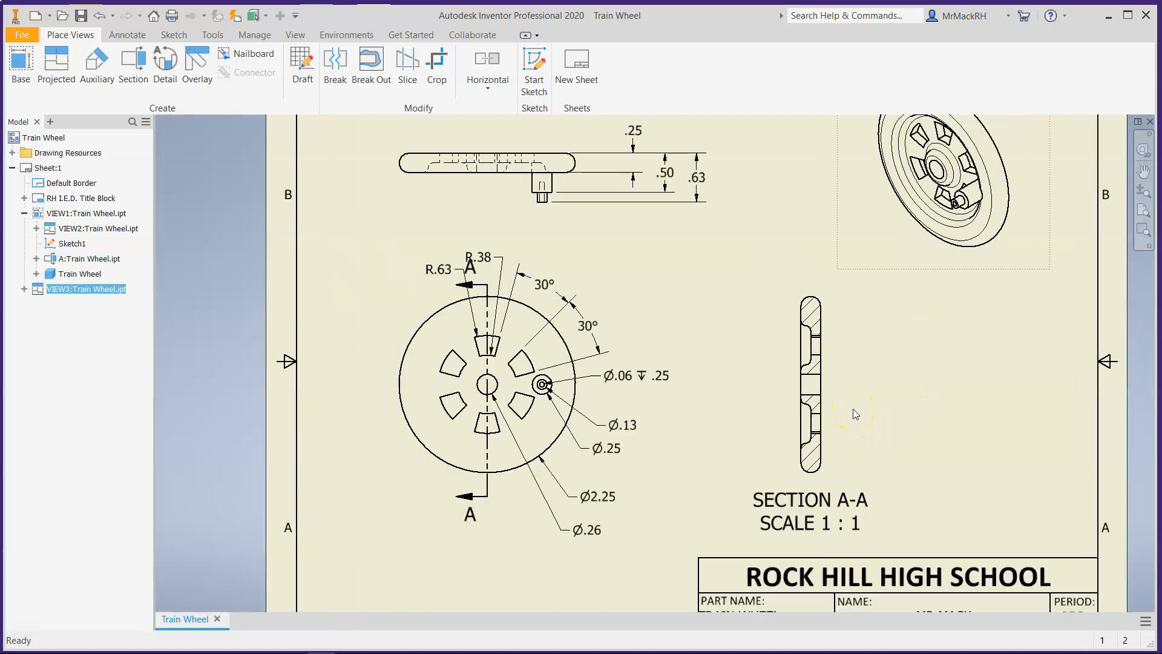
pyautogui.scroll(3, 852, 408)
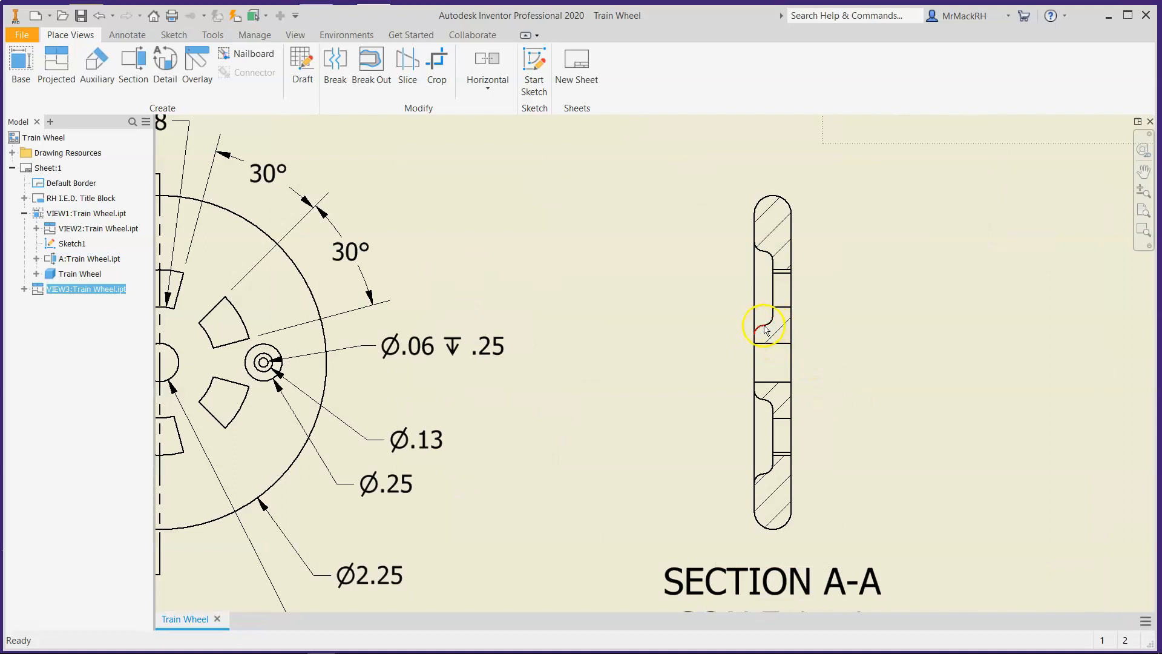
pyautogui.scroll(-3, 545, 358)
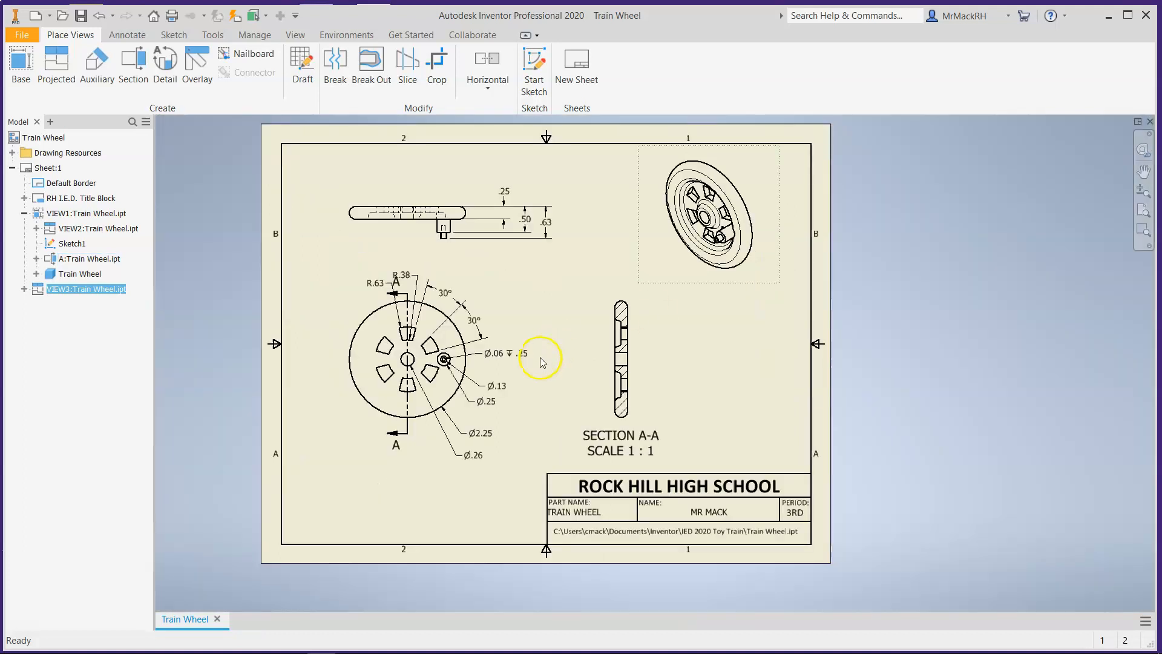
pyautogui.scroll(3, 375, 364)
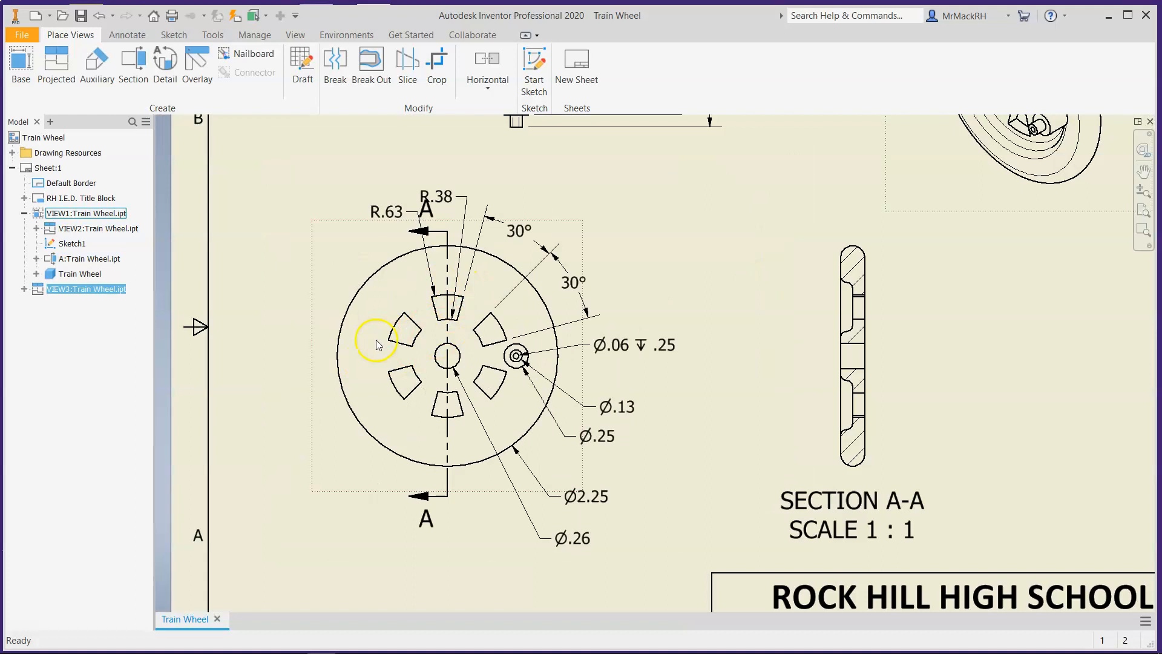
pyautogui.scroll(-3, 445, 284)
pyautogui.scroll(3, 459, 157)
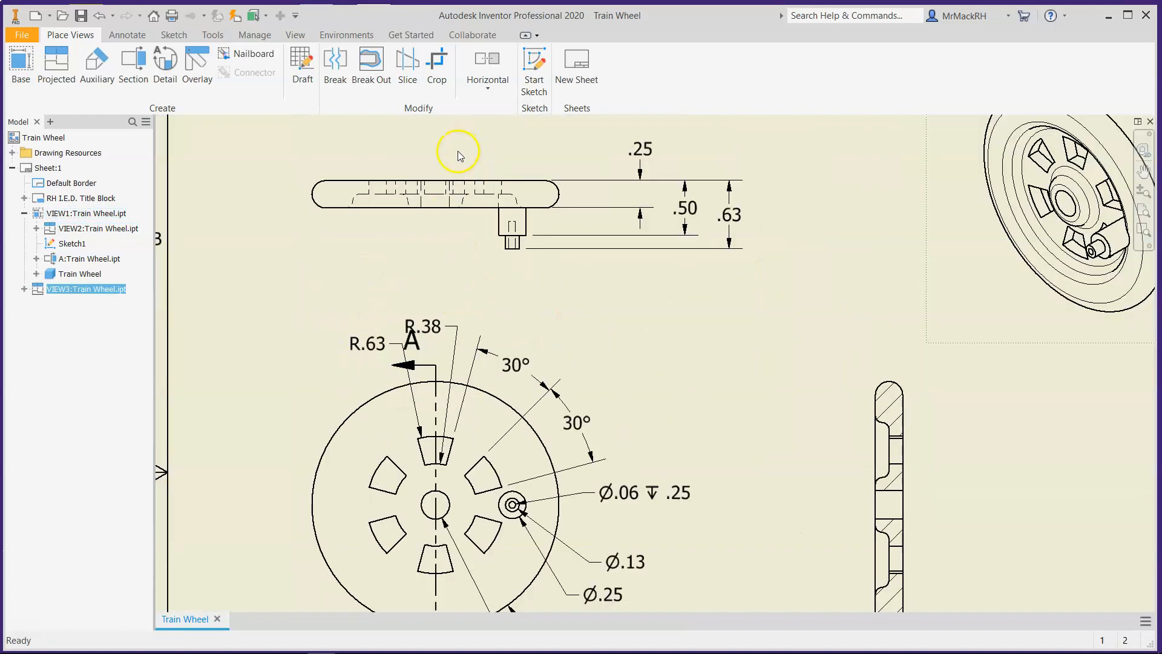
pyautogui.scroll(2, 458, 156)
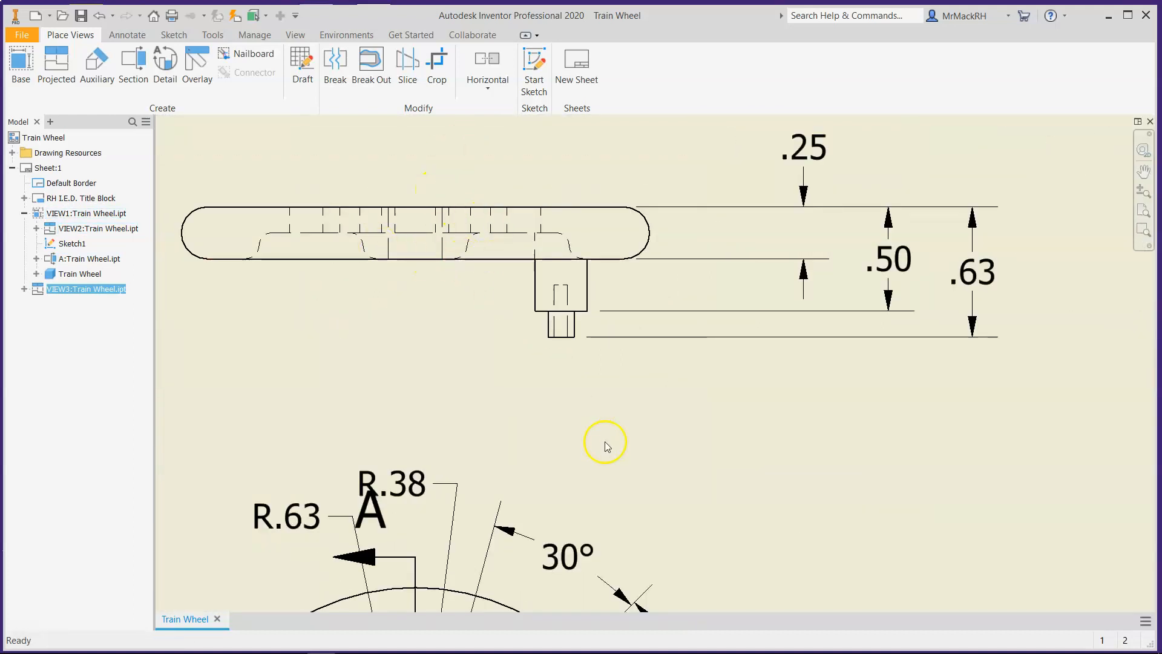
pyautogui.scroll(-3, 664, 462)
pyautogui.scroll(-3, 754, 250)
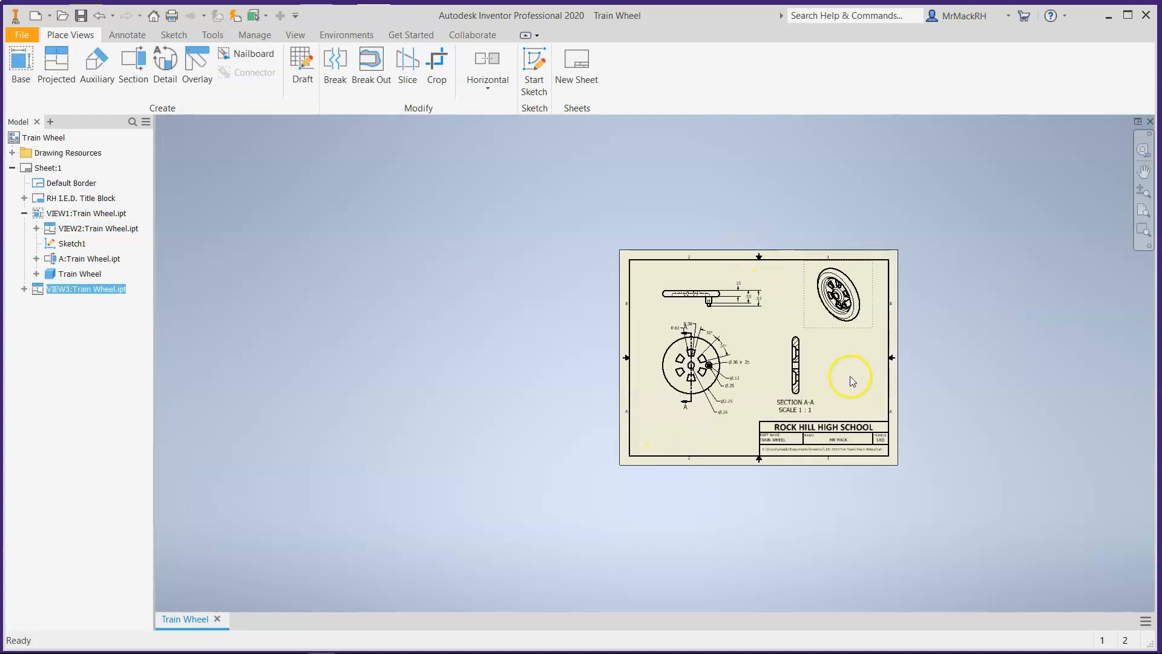
pyautogui.scroll(3, 816, 368)
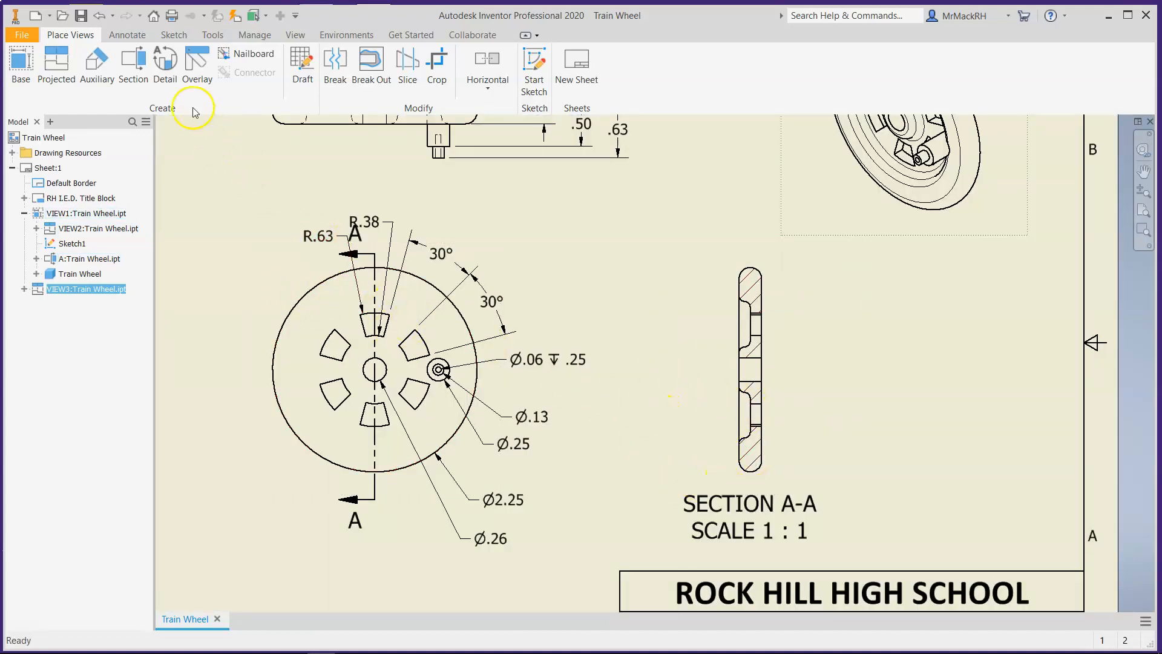
# Add a radius dimension to the fillet where the section view's upper recess meets the wheel face, and append "TYP." to its text
pyautogui.click(125, 35)
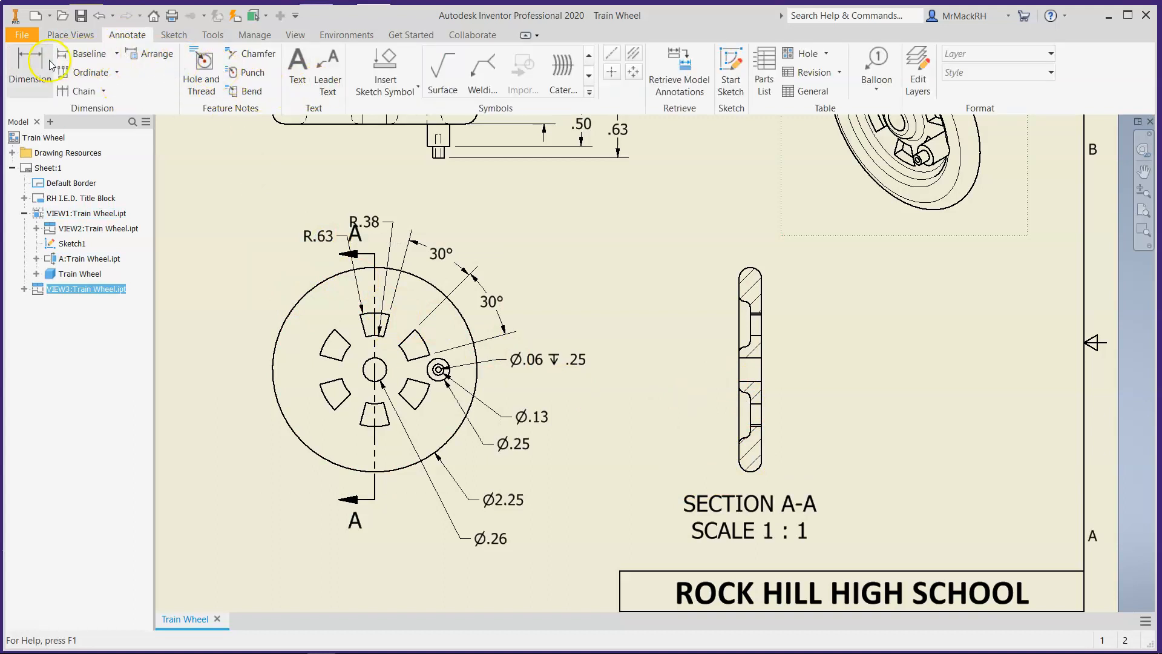
pyautogui.click(30, 66)
pyautogui.scroll(3, 726, 350)
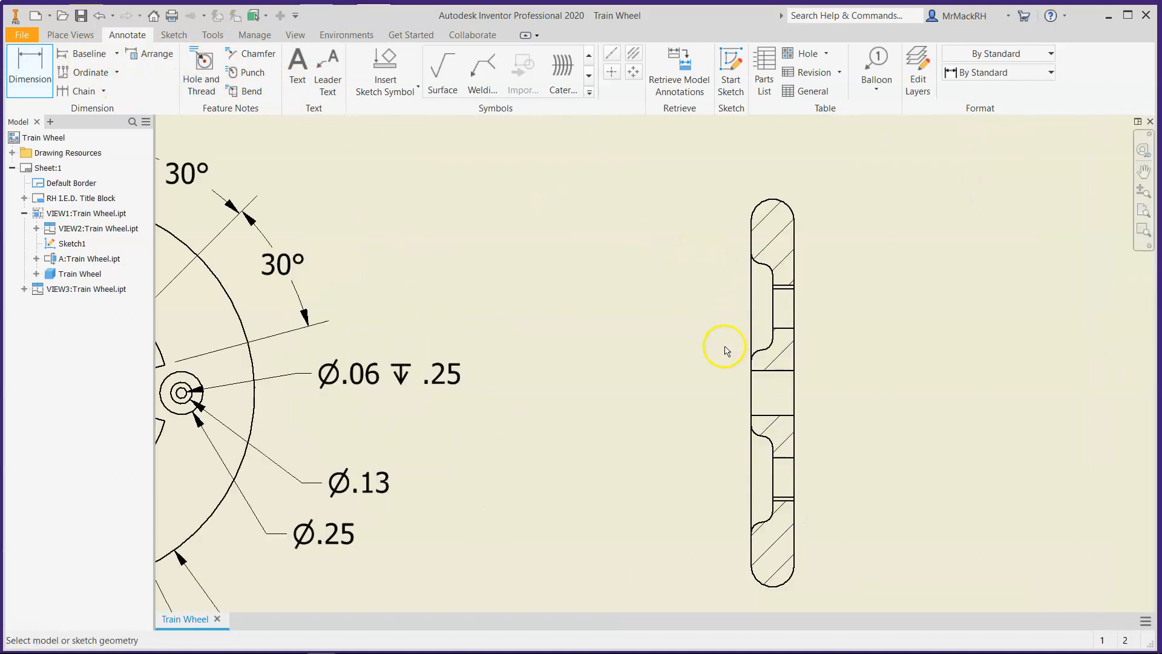
pyautogui.scroll(3, 726, 350)
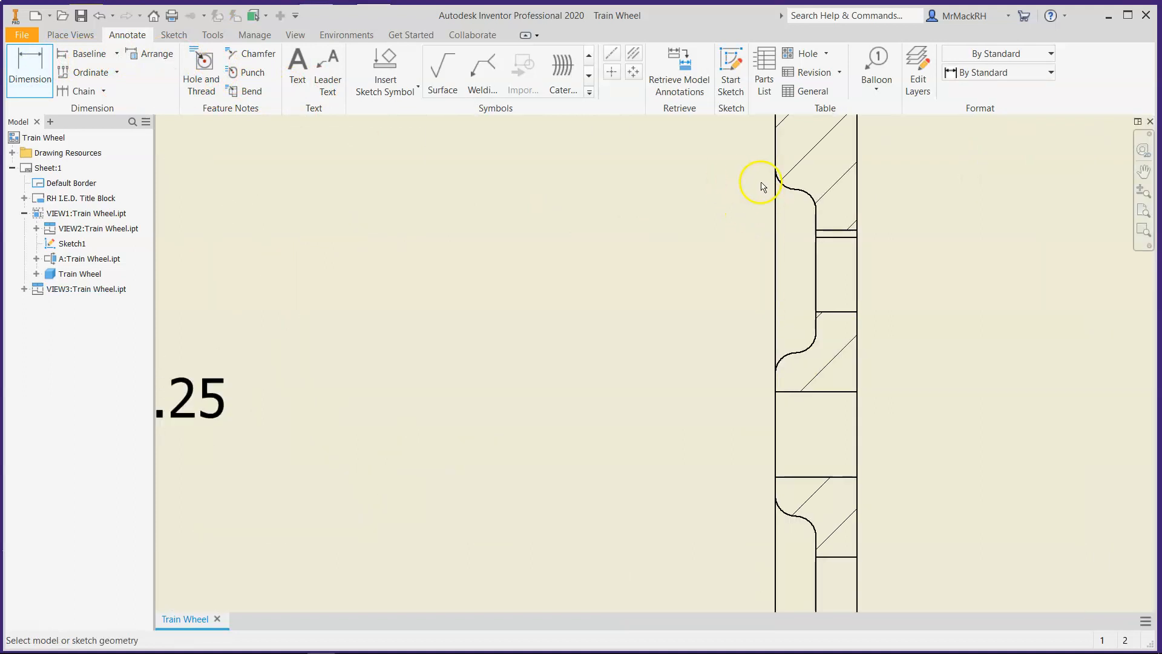
pyautogui.scroll(2, 785, 191)
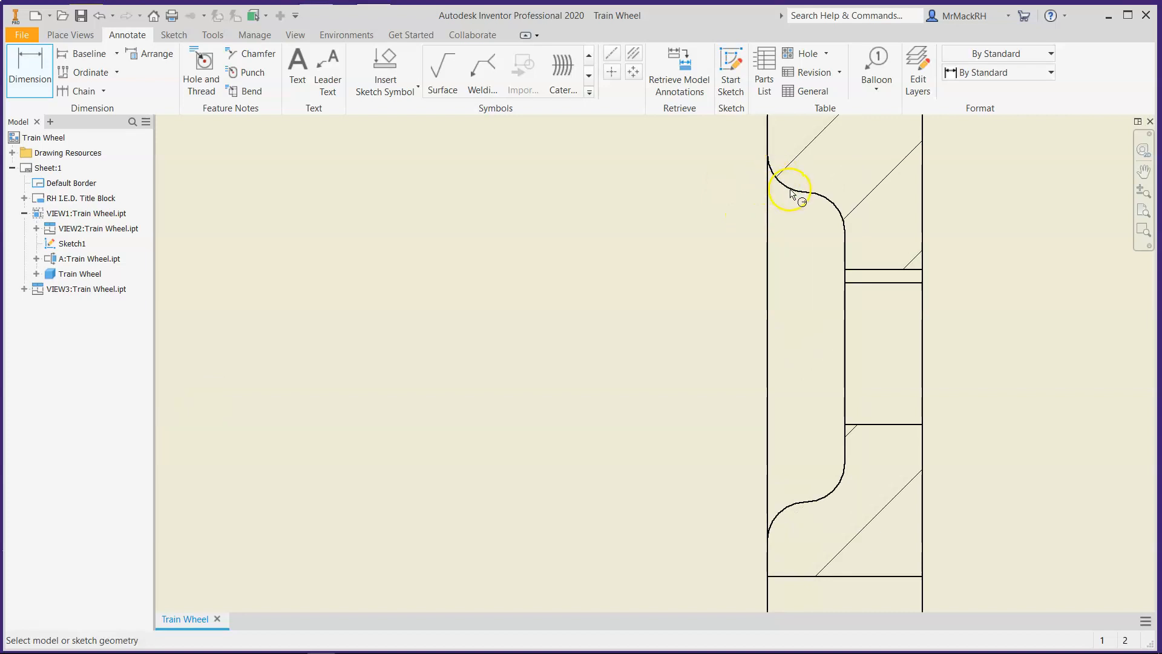
pyautogui.click(788, 191)
pyautogui.scroll(-2, 690, 215)
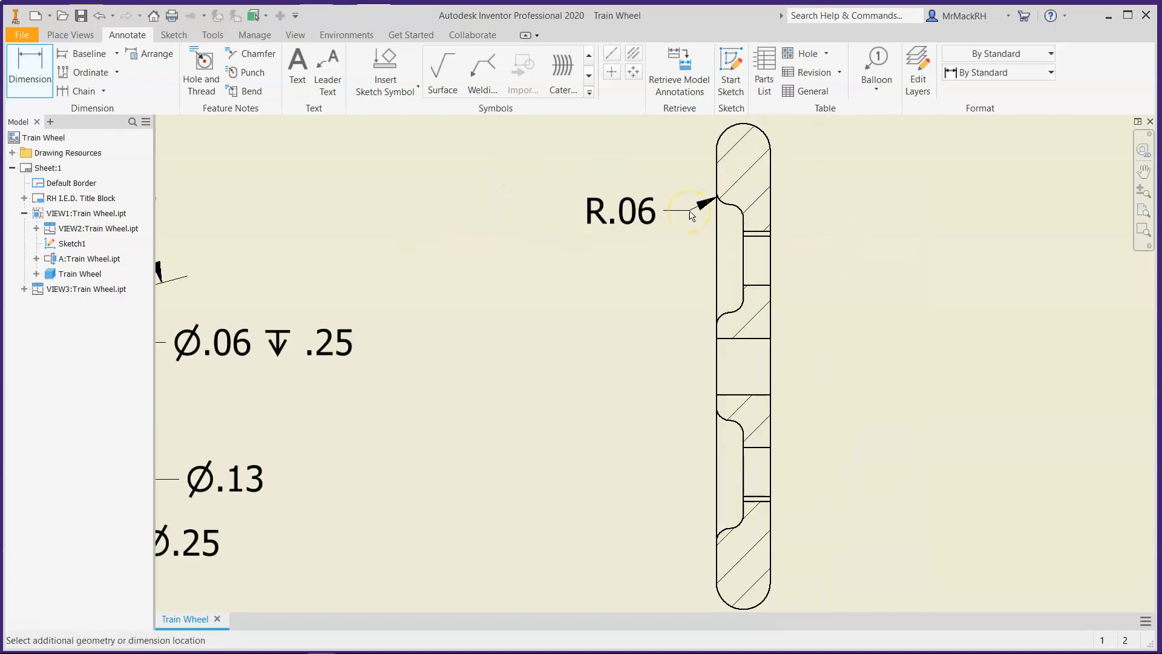
pyautogui.click(663, 232)
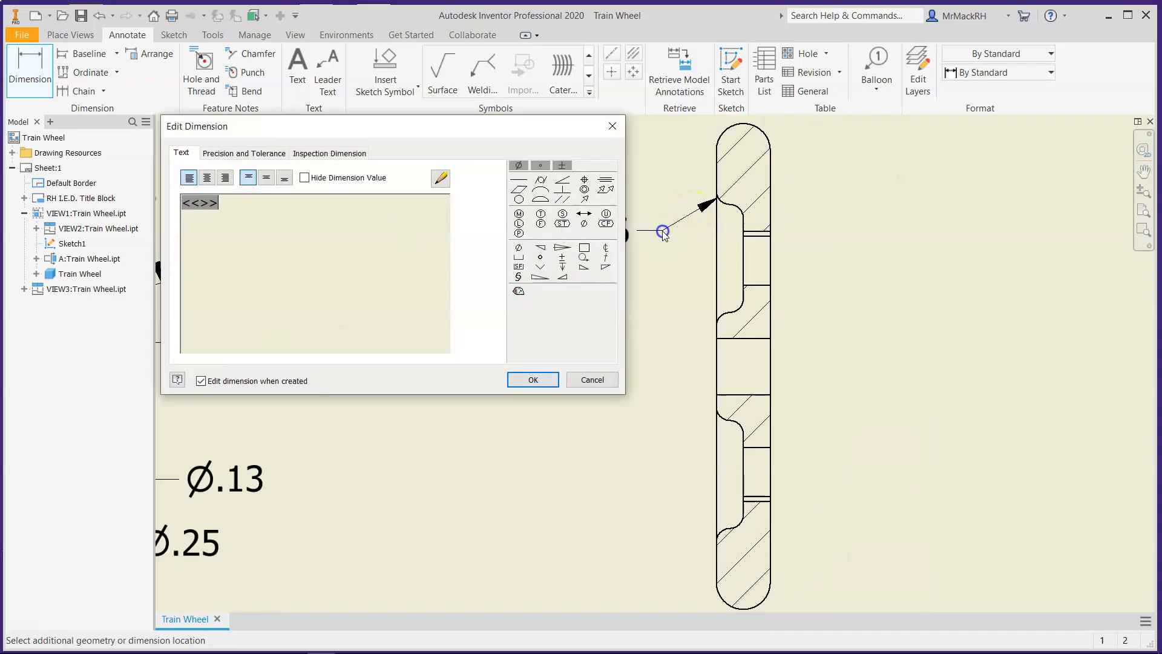
pyautogui.click(533, 379)
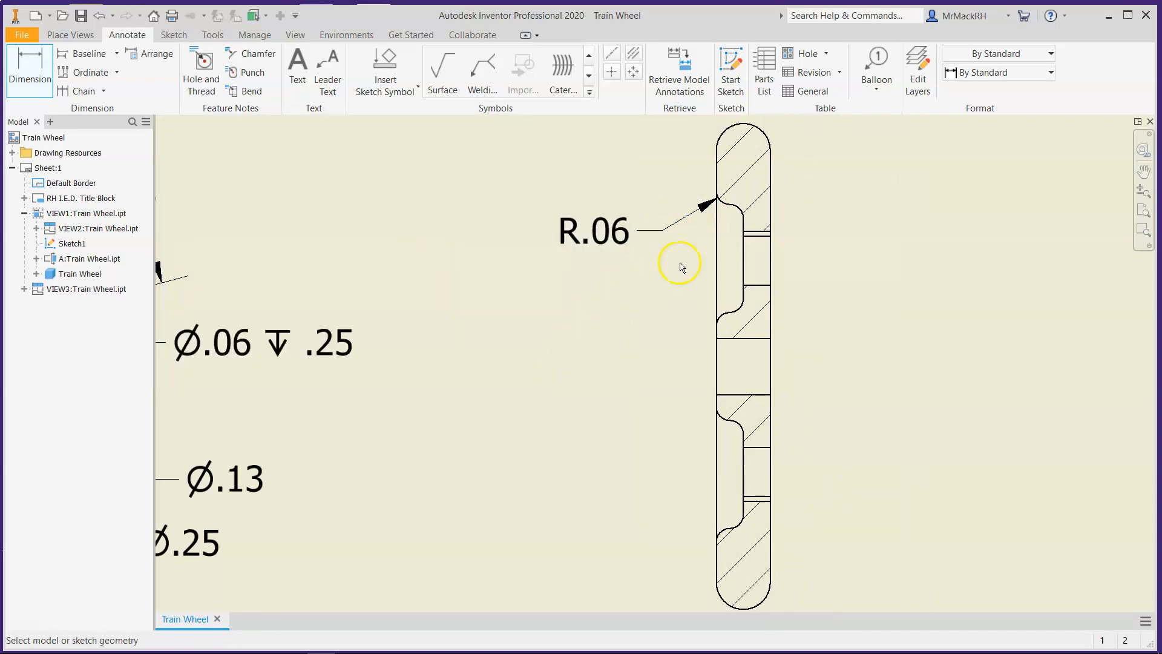
pyautogui.doubleClick(625, 235)
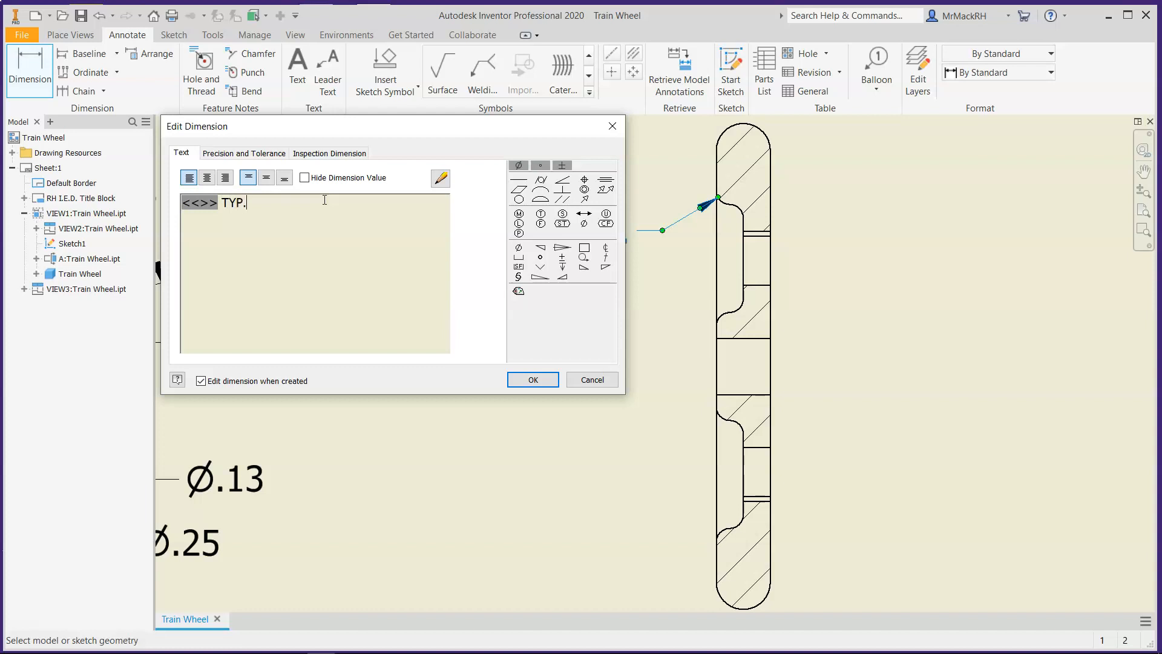
pyautogui.click(526, 380)
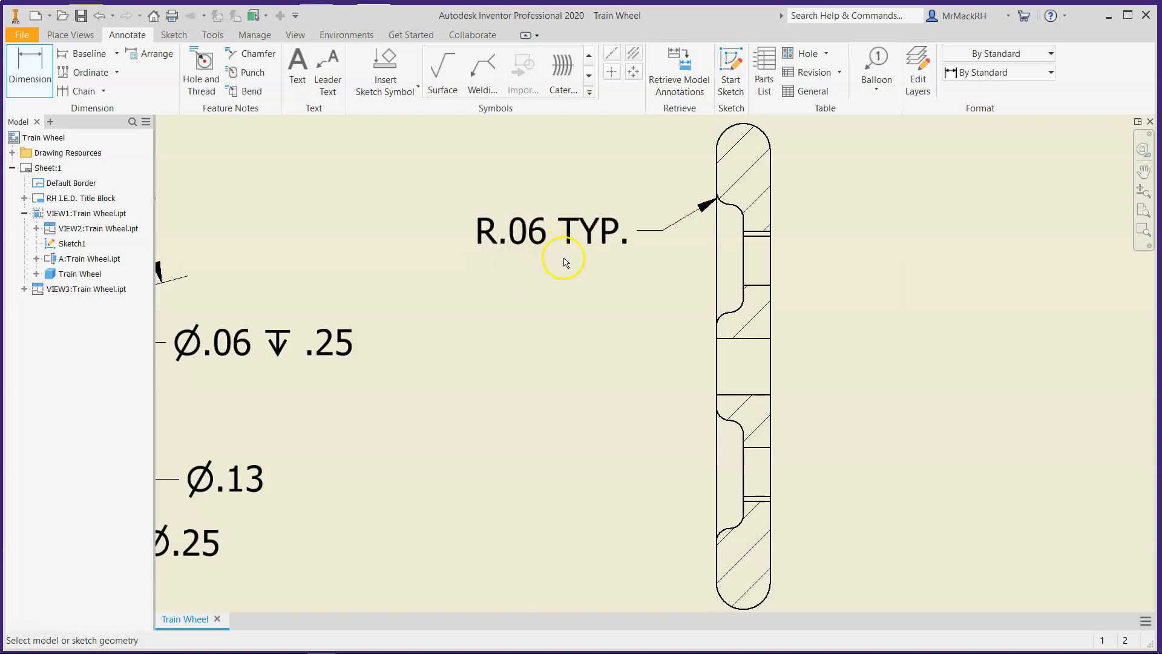
# Set the primary tolerance precision of the section view's fillet radius dimension to 4.1234
pyautogui.click(538, 237)
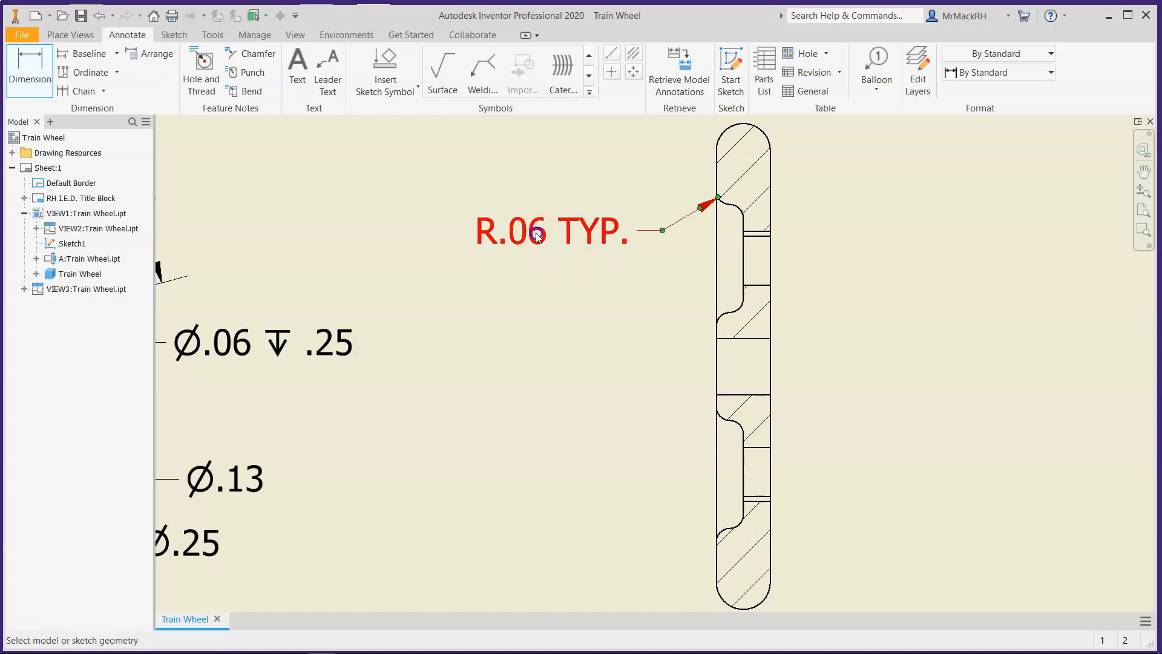
pyautogui.doubleClick(538, 236)
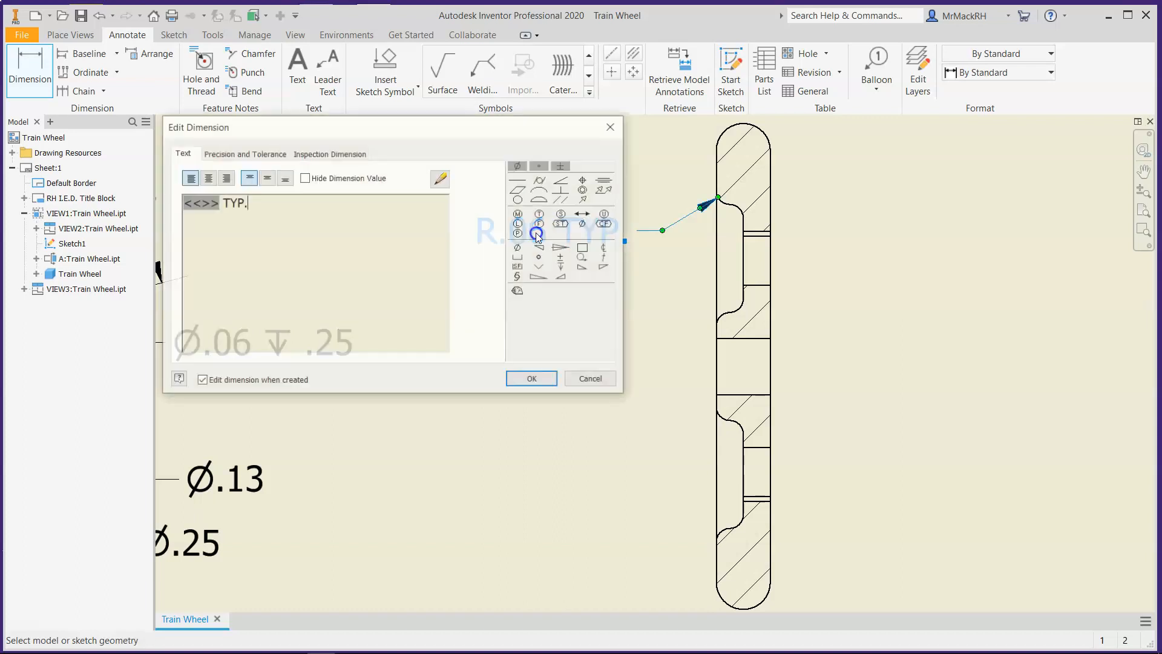
pyautogui.click(239, 156)
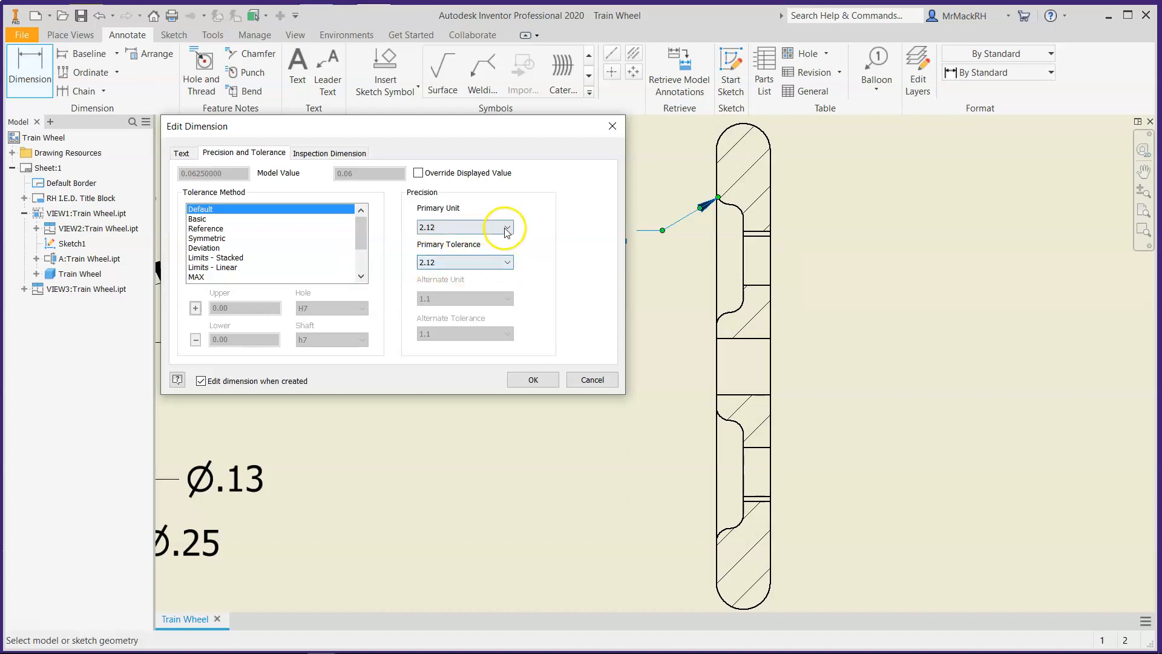
pyautogui.click(493, 262)
pyautogui.click(451, 314)
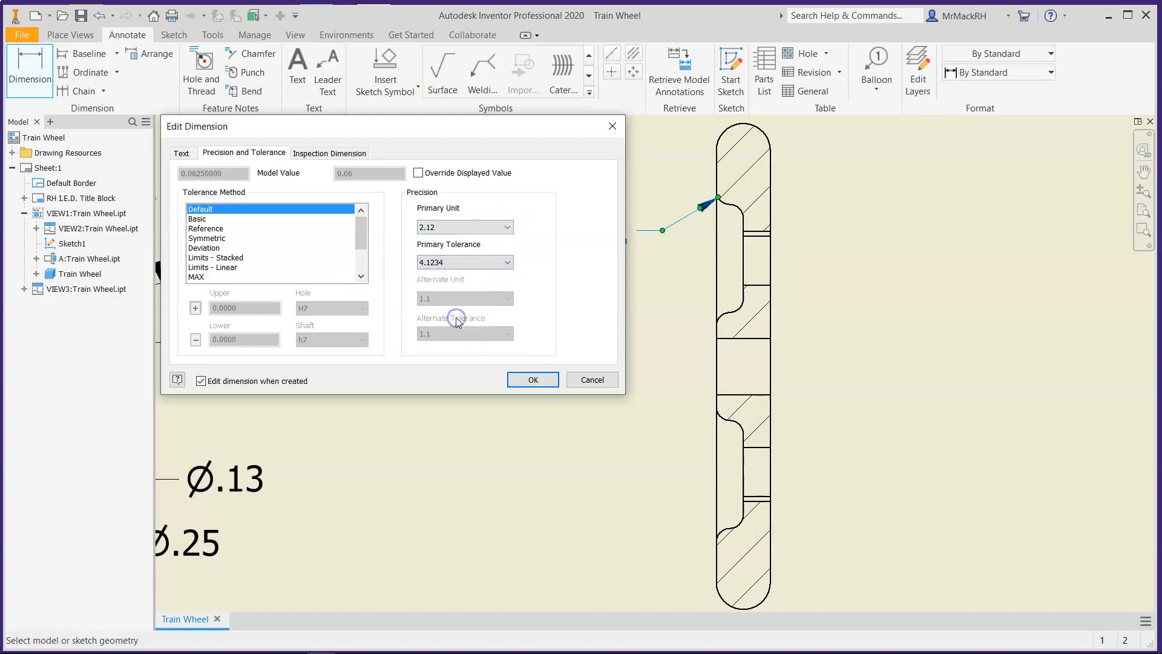
pyautogui.click(532, 380)
pyautogui.click(535, 248)
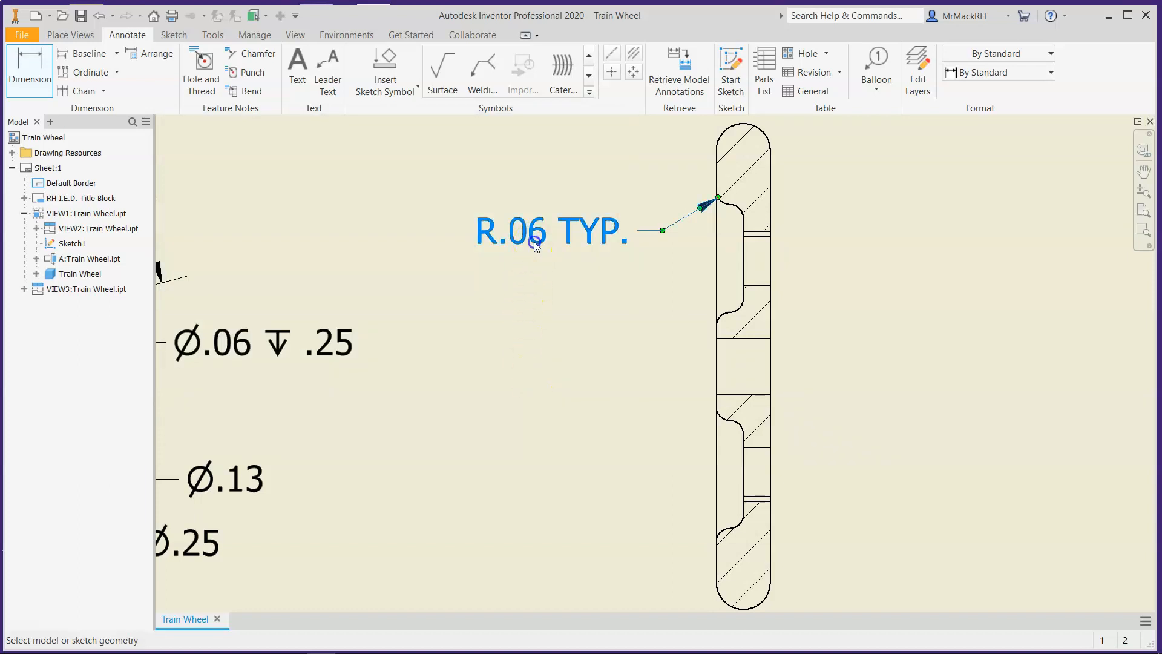
# Set the section view's fillet radius dimension to a primary unit precision of 4.1234 and a primary tolerance precision of 2.12
pyautogui.doubleClick(535, 240)
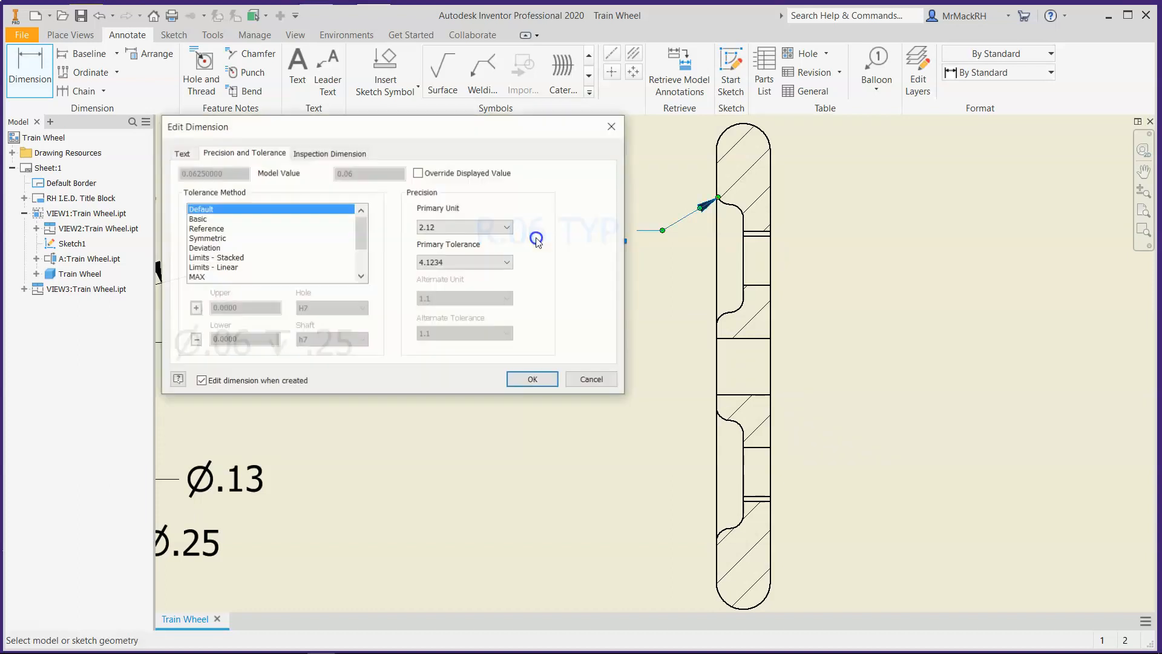
pyautogui.click(466, 227)
pyautogui.click(458, 281)
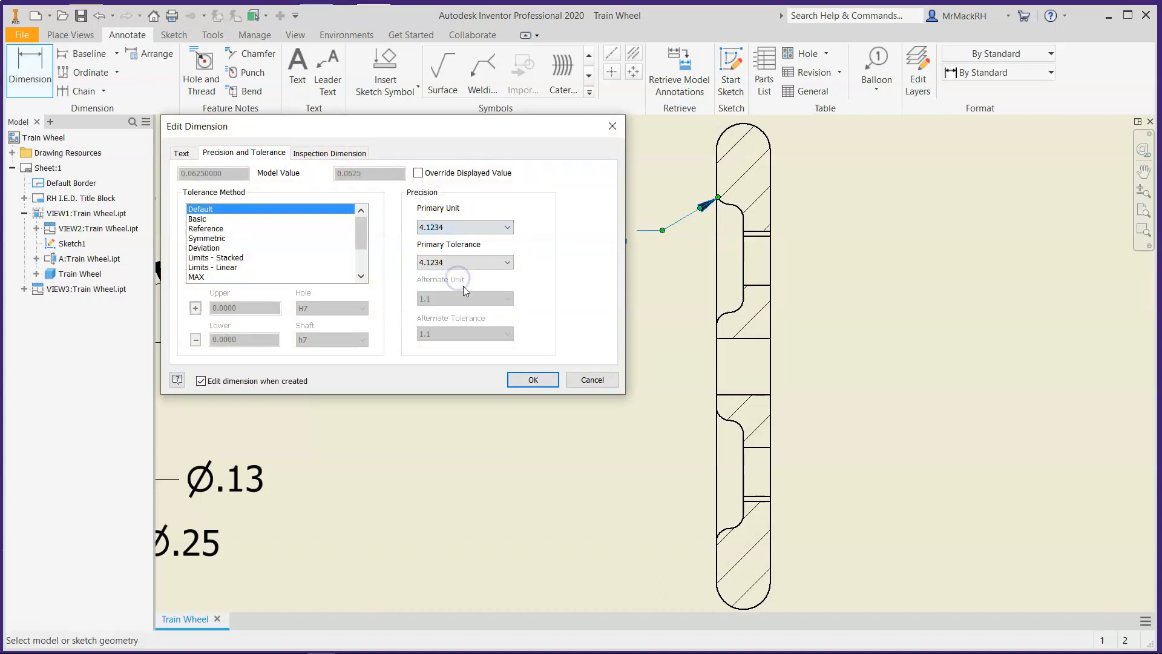
pyautogui.click(480, 269)
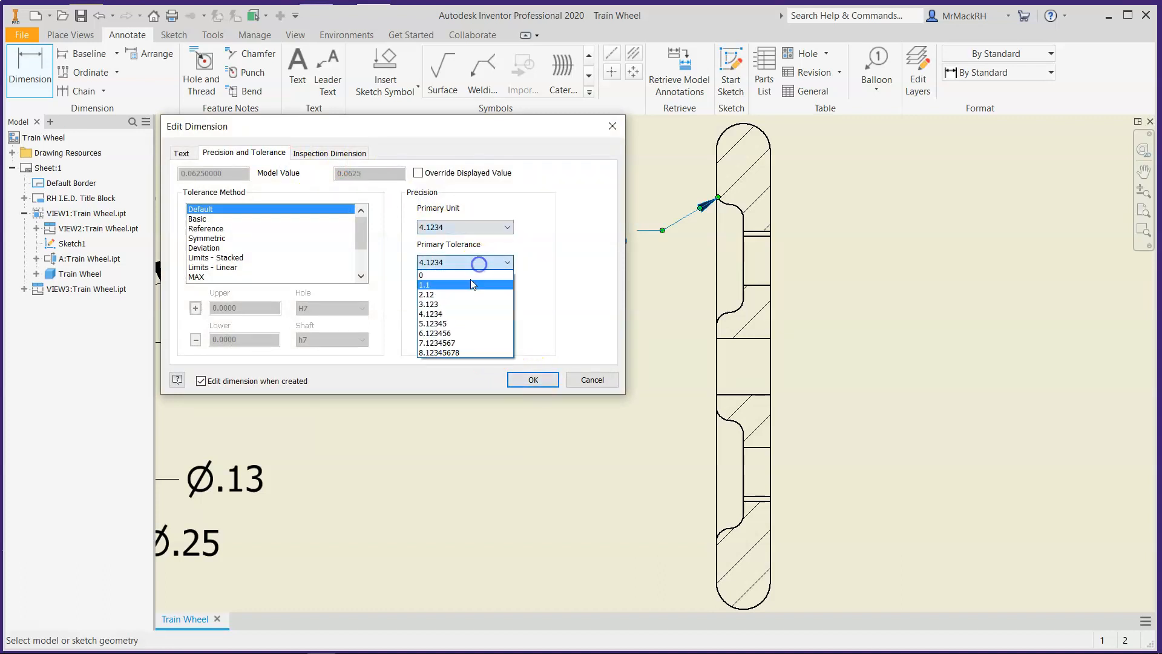
pyautogui.click(472, 318)
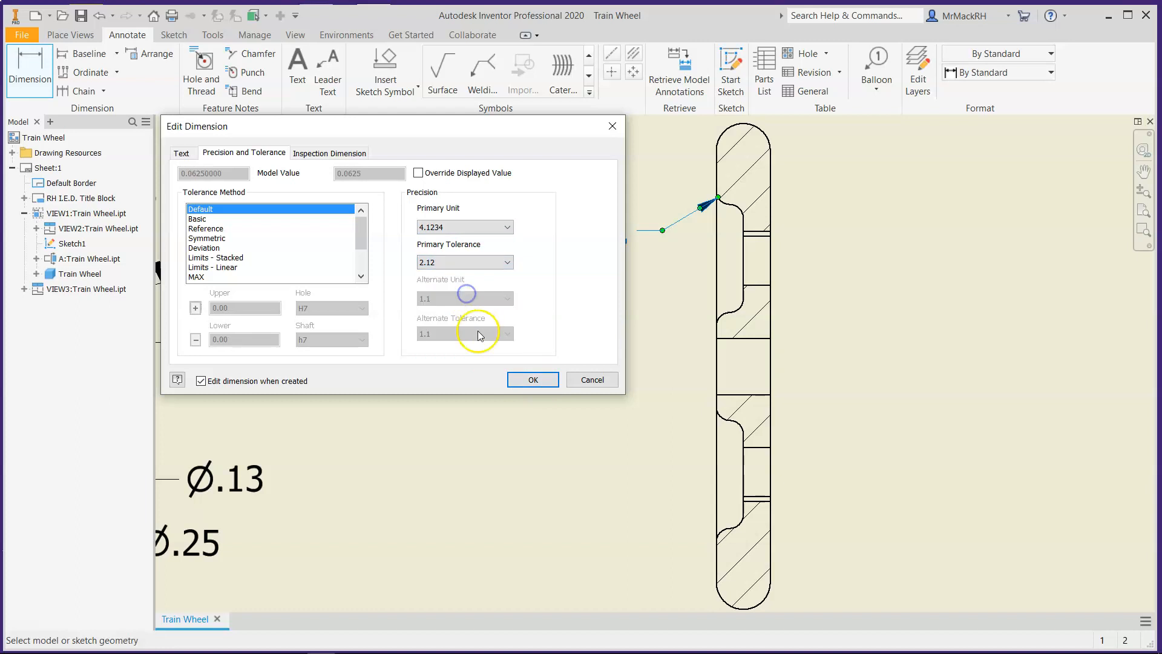
pyautogui.click(533, 380)
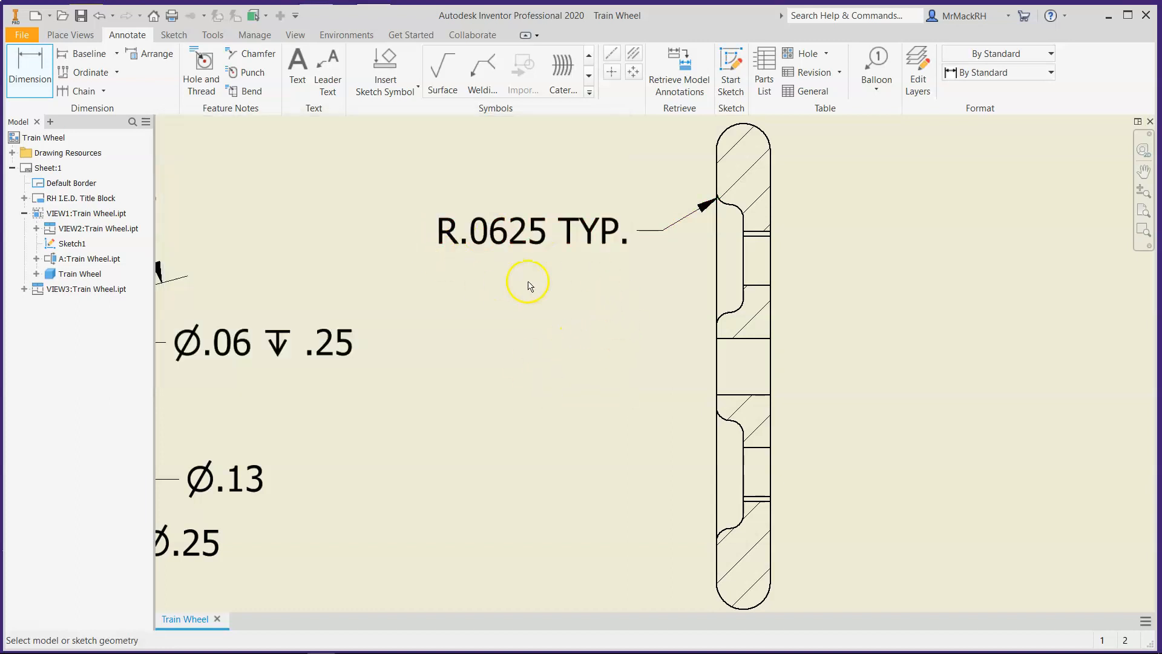
# Add a radius dimension to the rounded rim at the section view's upper end, with primary unit precision set to 3.123
pyautogui.scroll(-2, 612, 267)
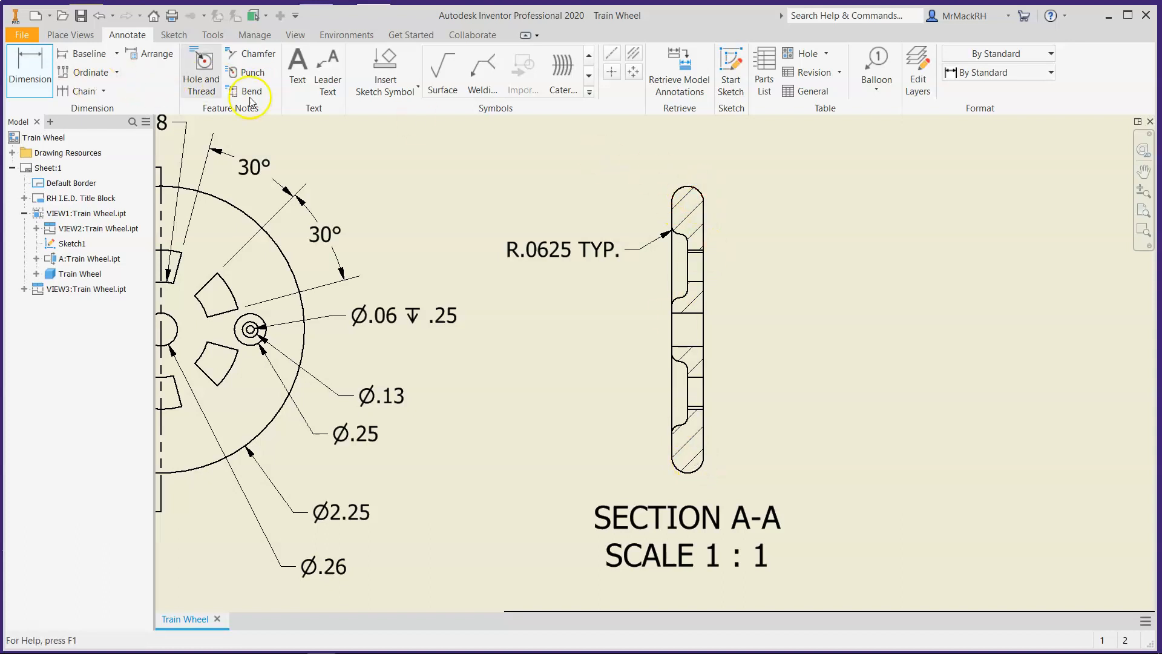
pyautogui.click(673, 195)
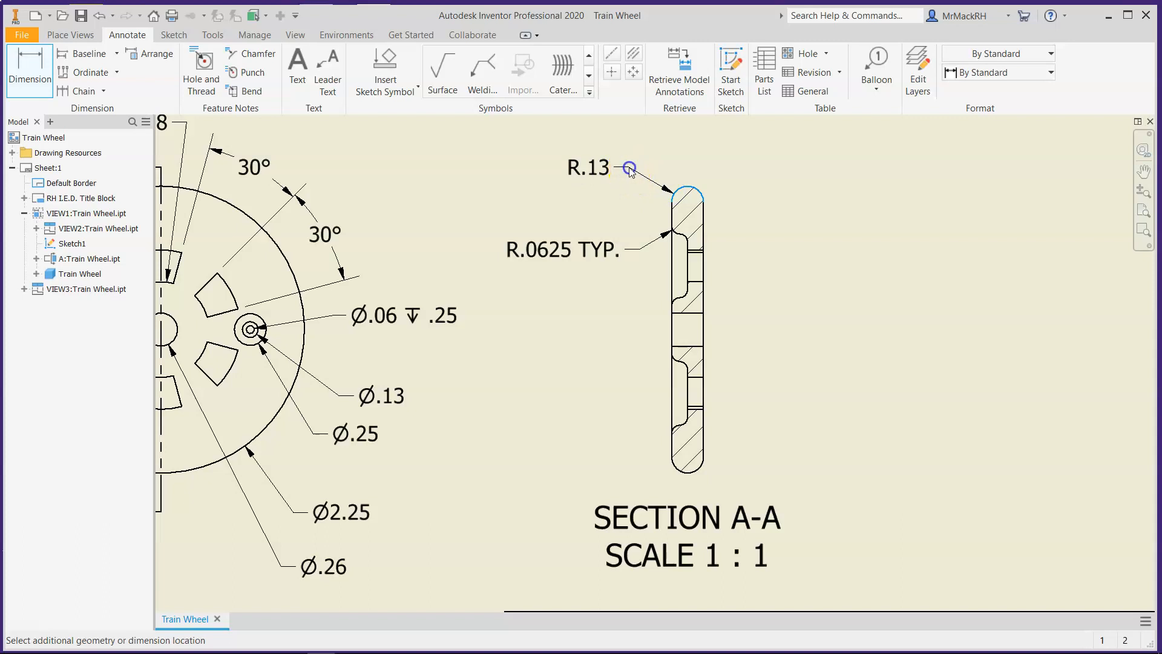
pyautogui.click(629, 169)
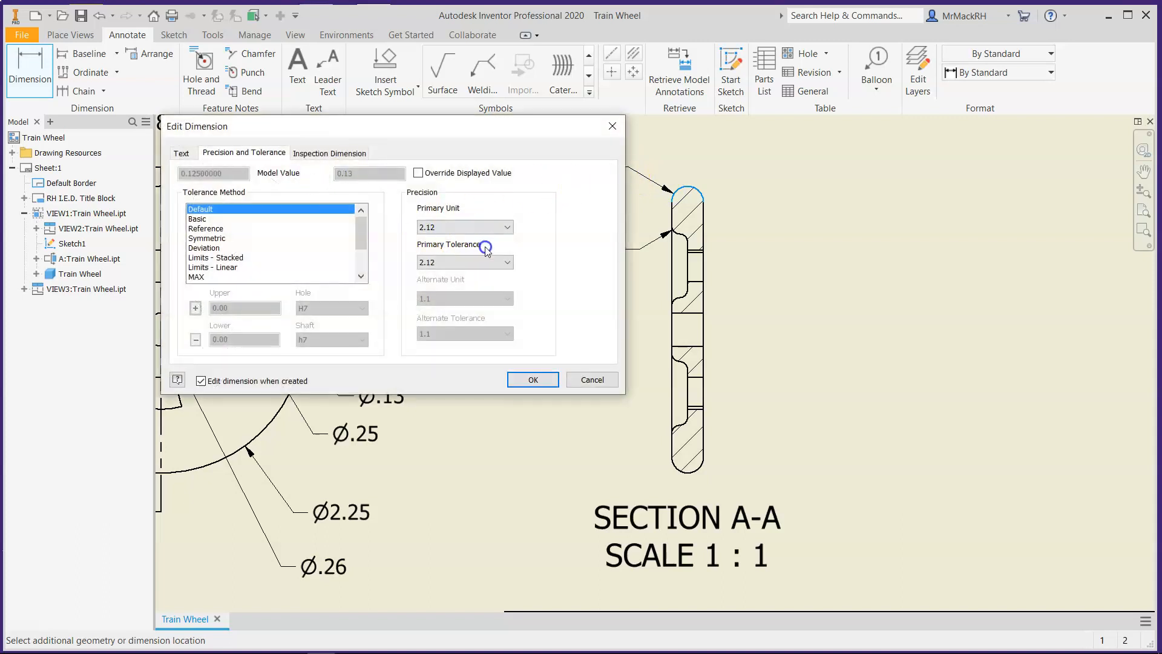
pyautogui.click(469, 228)
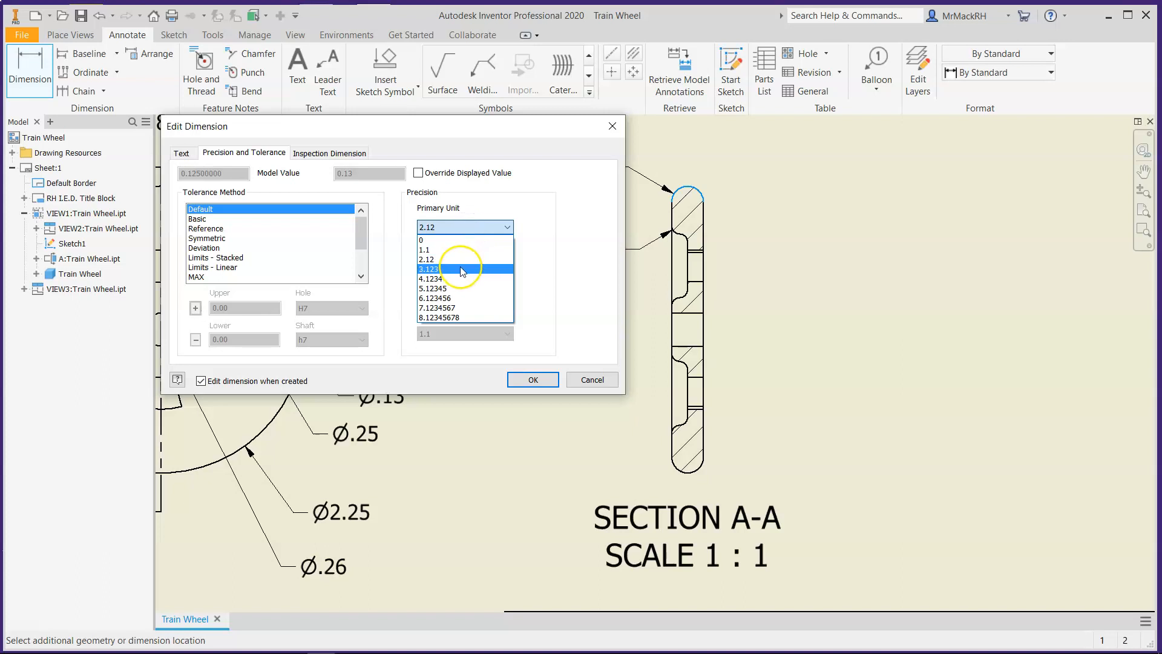
pyautogui.click(461, 269)
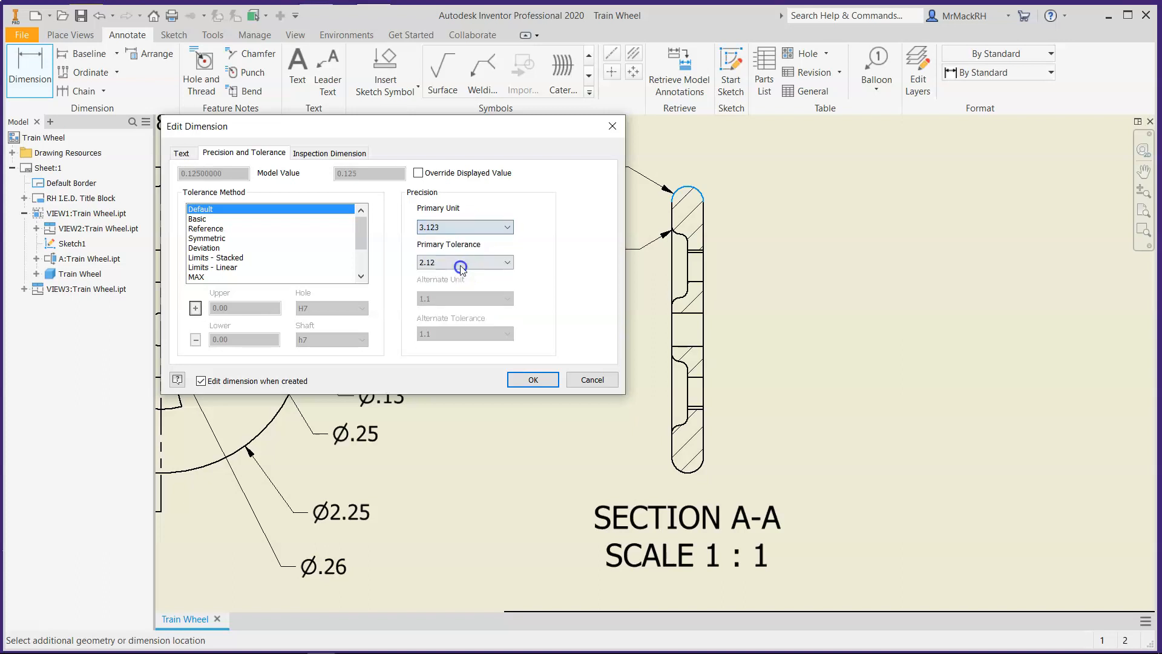
pyautogui.click(542, 382)
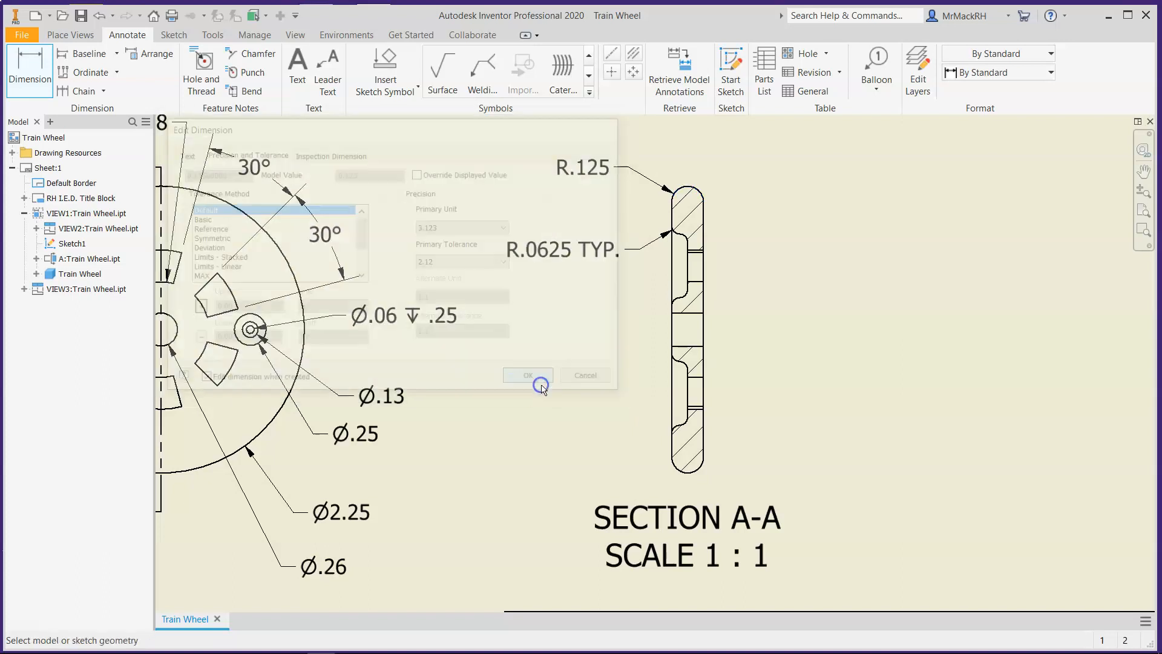
pyautogui.doubleClick(600, 175)
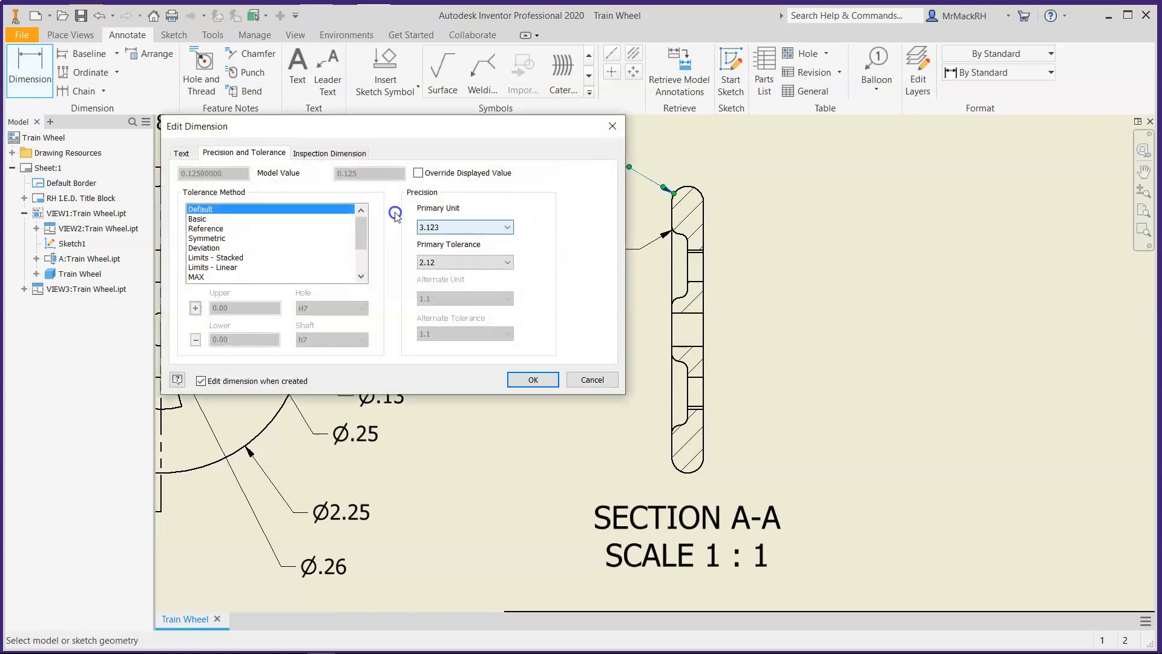
pyautogui.click(536, 377)
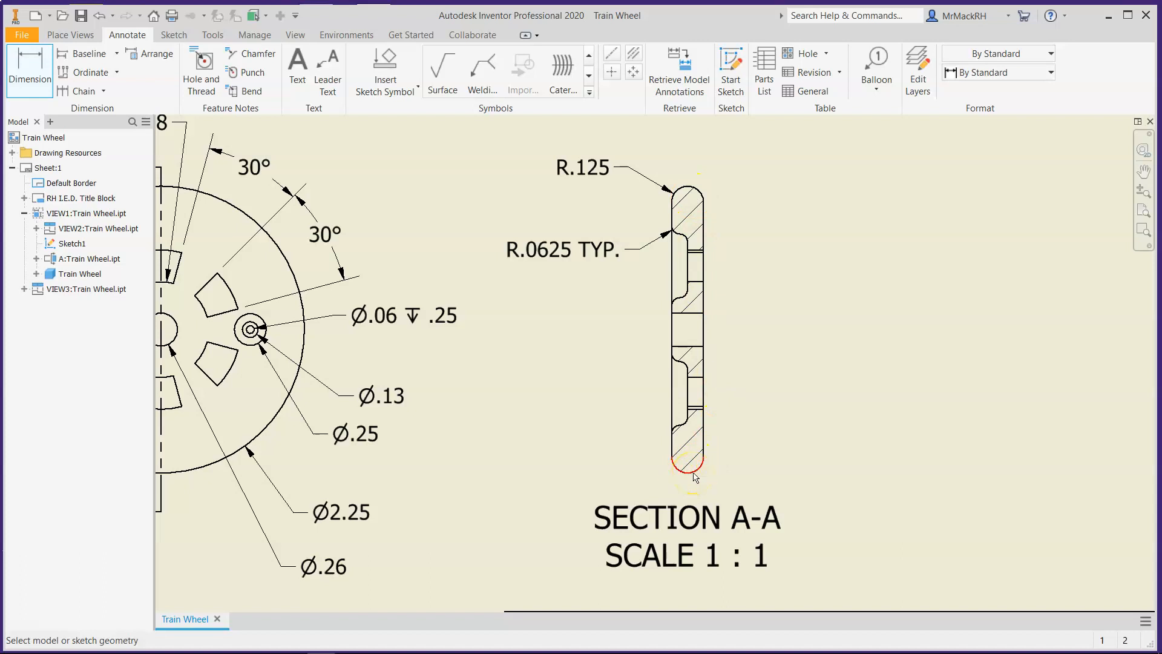
# Move the section view farther from the front view's dimensions, and move the top view slightly higher on the sheet
pyautogui.scroll(-3, 625, 323)
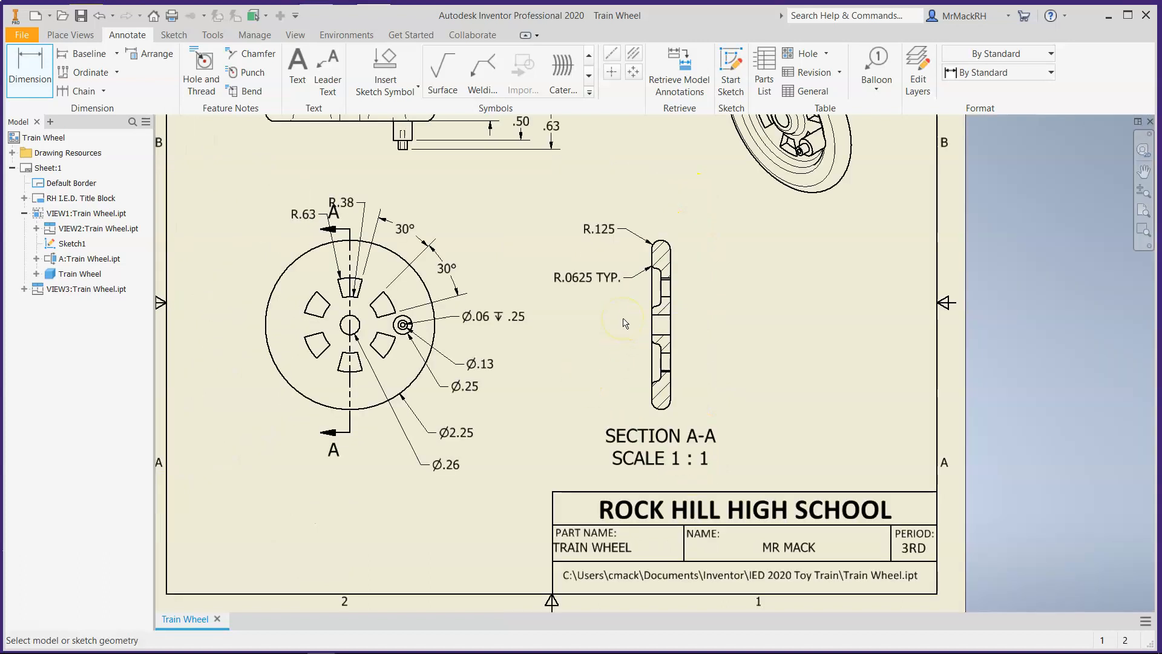
pyautogui.scroll(-3, 623, 333)
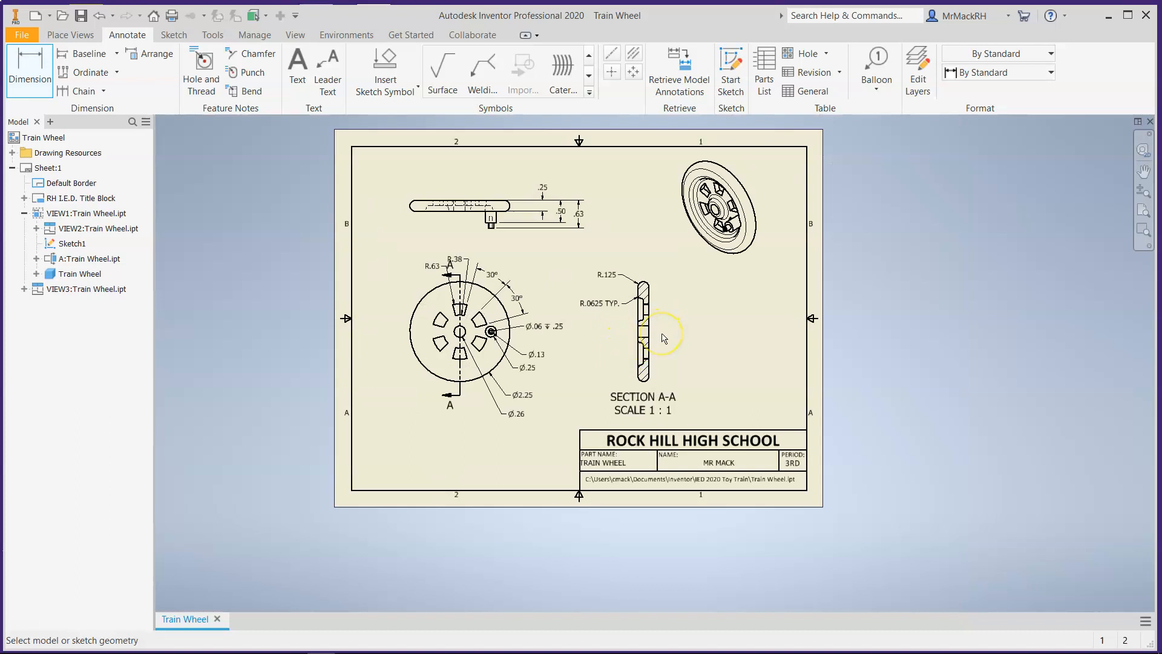
pyautogui.press('Escape')
pyautogui.click(671, 356)
pyautogui.moveTo(672, 356); pyautogui.dragTo(710, 358)
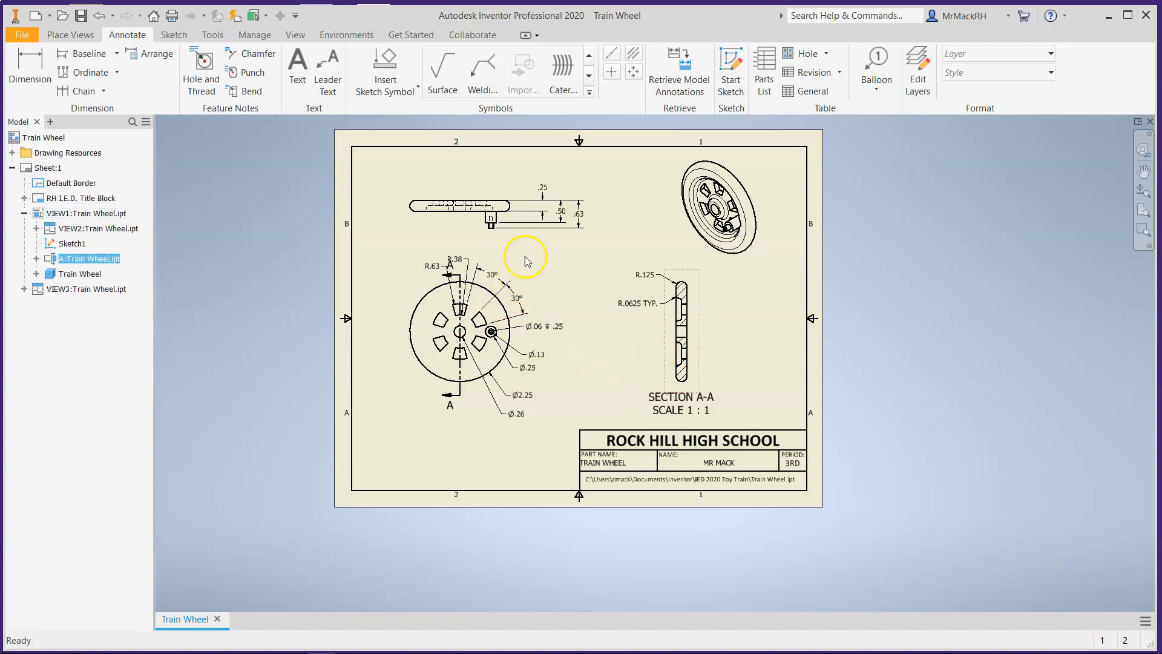
pyautogui.click(483, 197)
pyautogui.moveTo(483, 198); pyautogui.dragTo(484, 182)
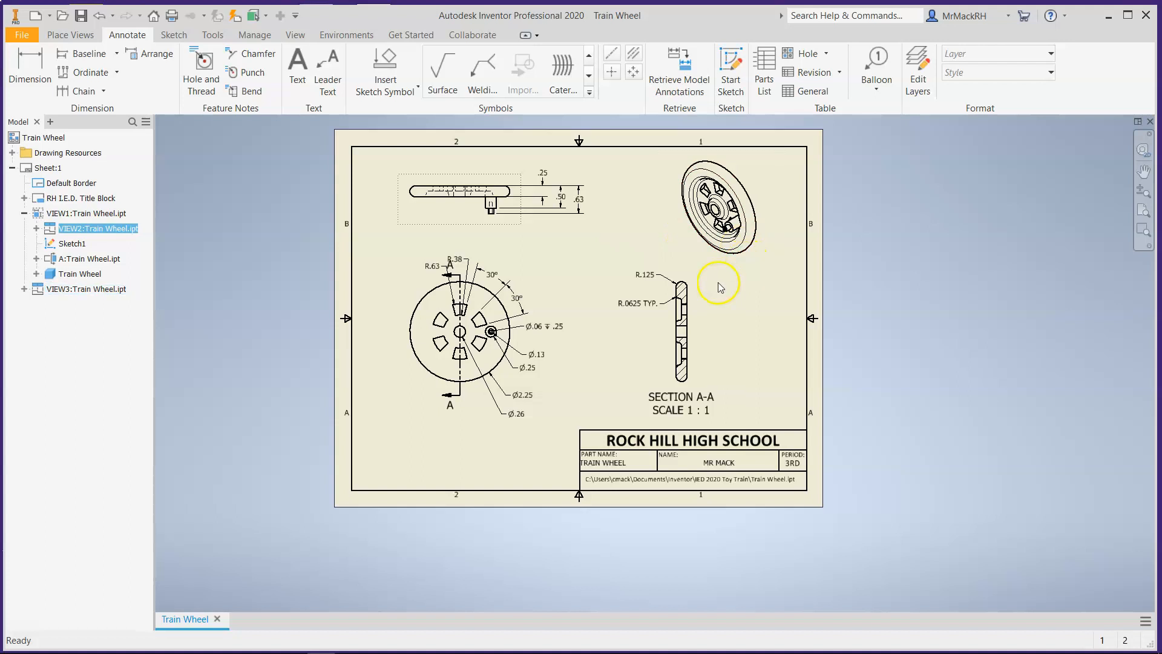
# Change the isometric view's display style to shaded
pyautogui.rightClick(736, 267)
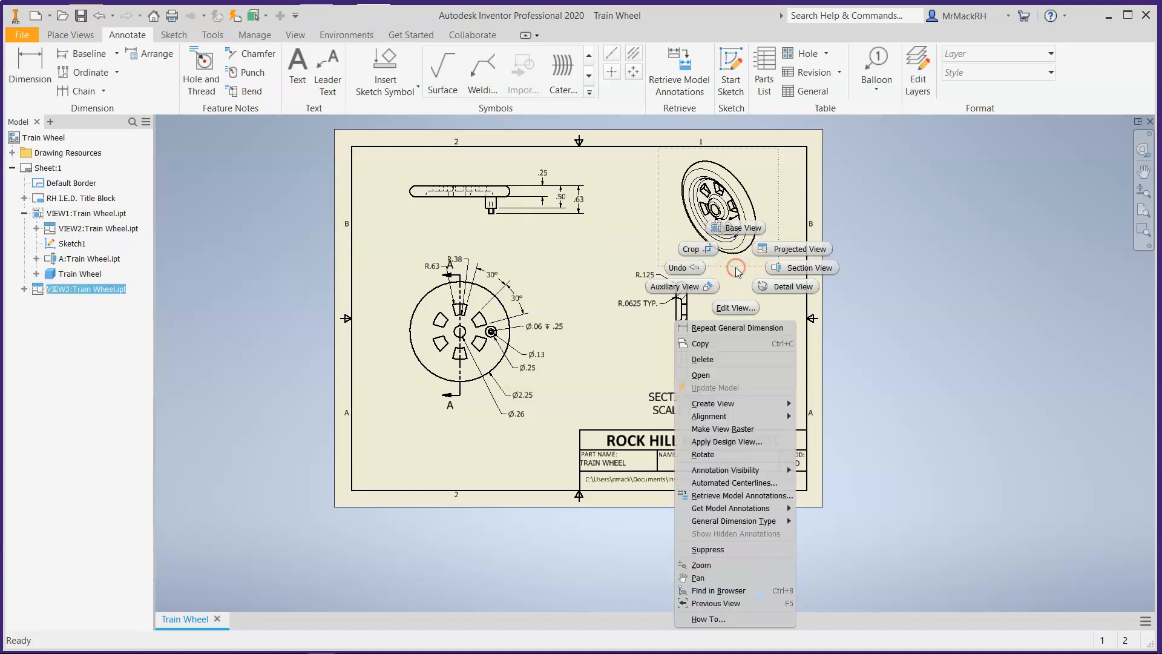
pyautogui.click(738, 304)
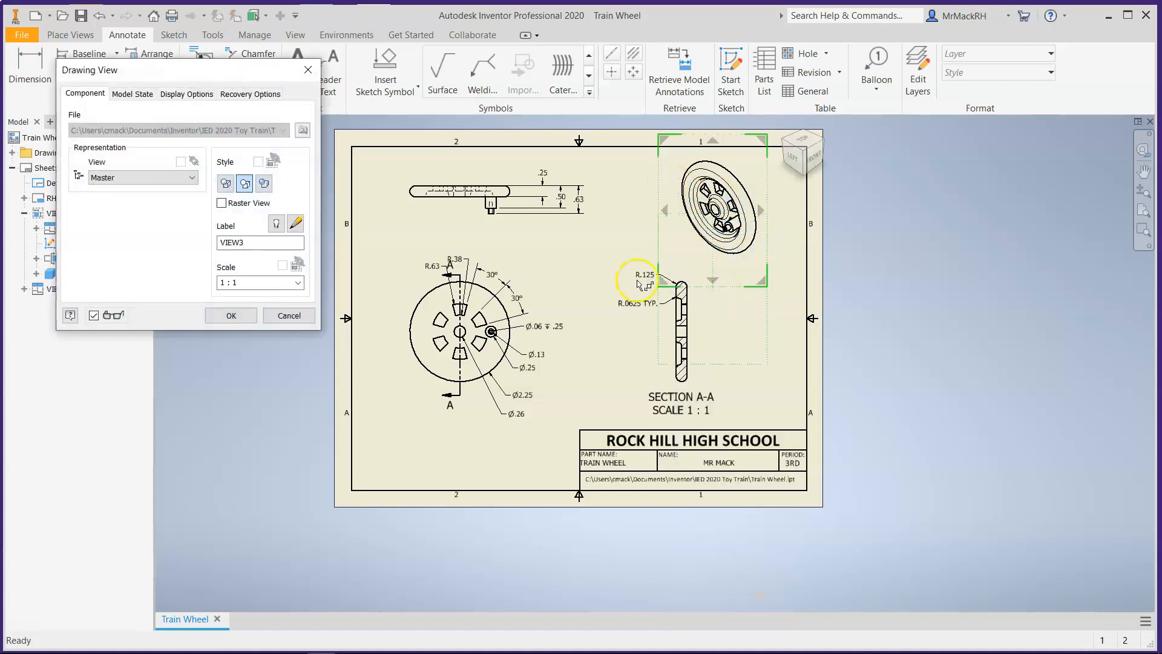
pyautogui.click(264, 183)
pyautogui.click(232, 316)
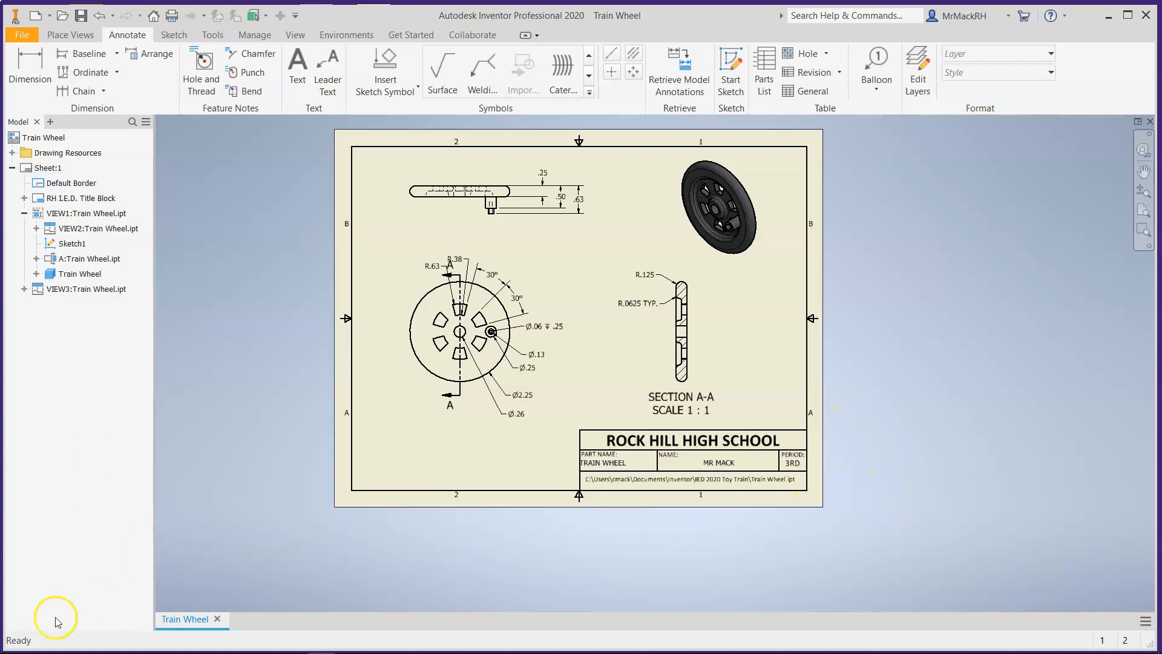
# Save the drawing as Train Wheel in the IED 2020 Toy Train folder, and export it to DWF
pyautogui.click(83, 16)
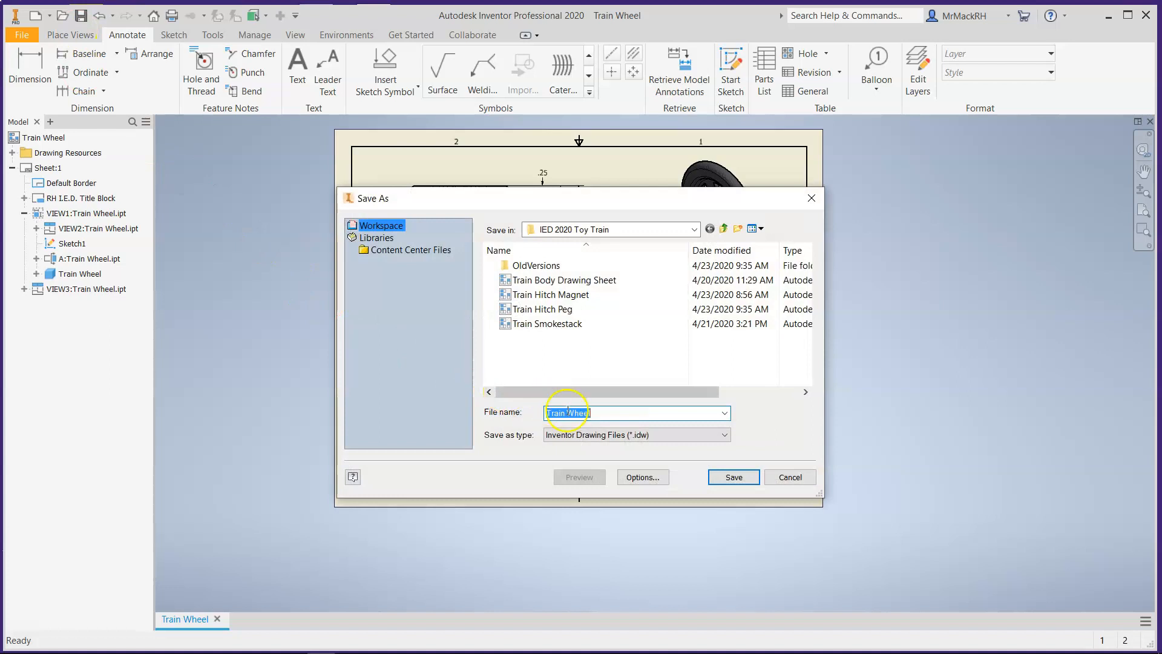
pyautogui.click(734, 477)
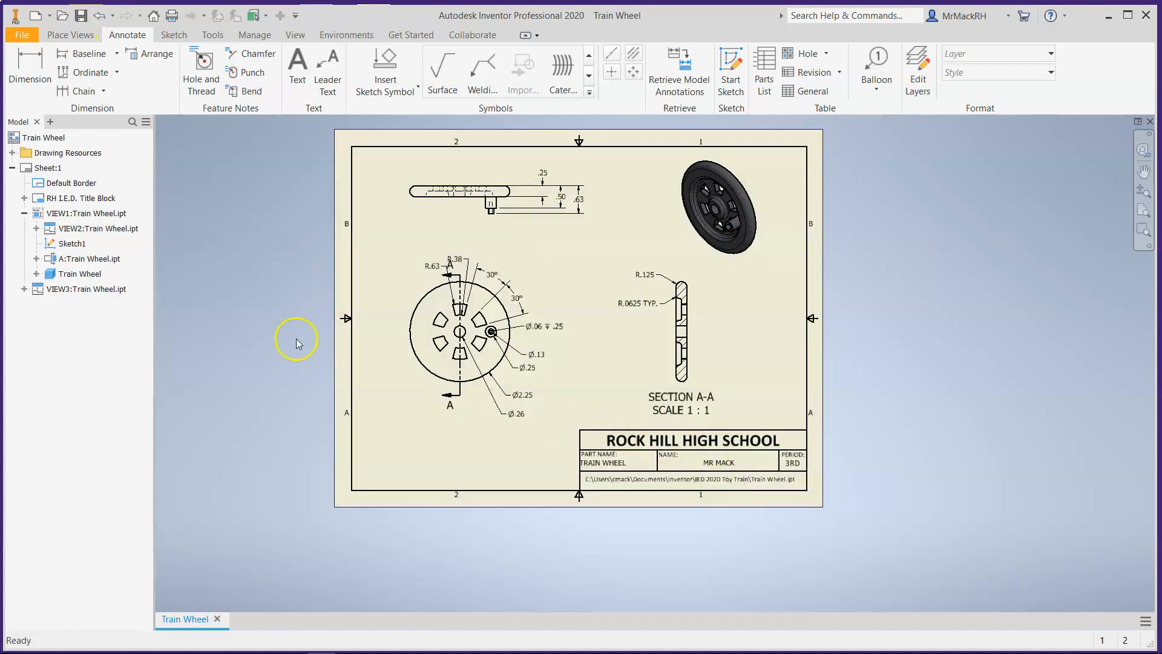
pyautogui.click(21, 36)
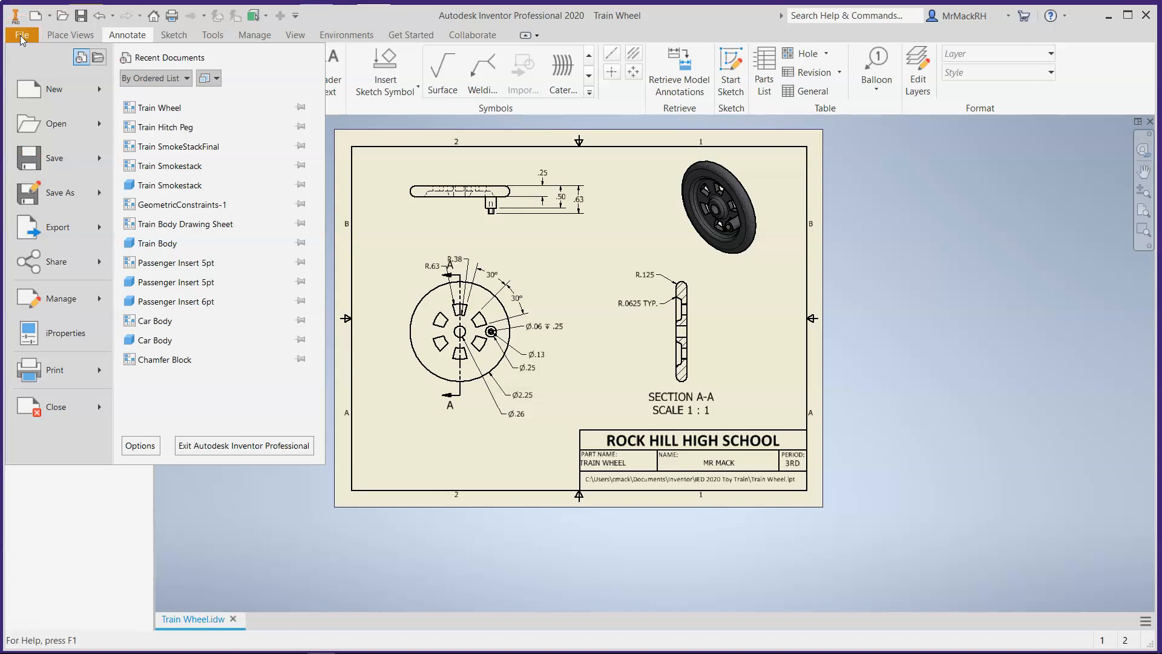
pyautogui.click(68, 230)
pyautogui.click(175, 181)
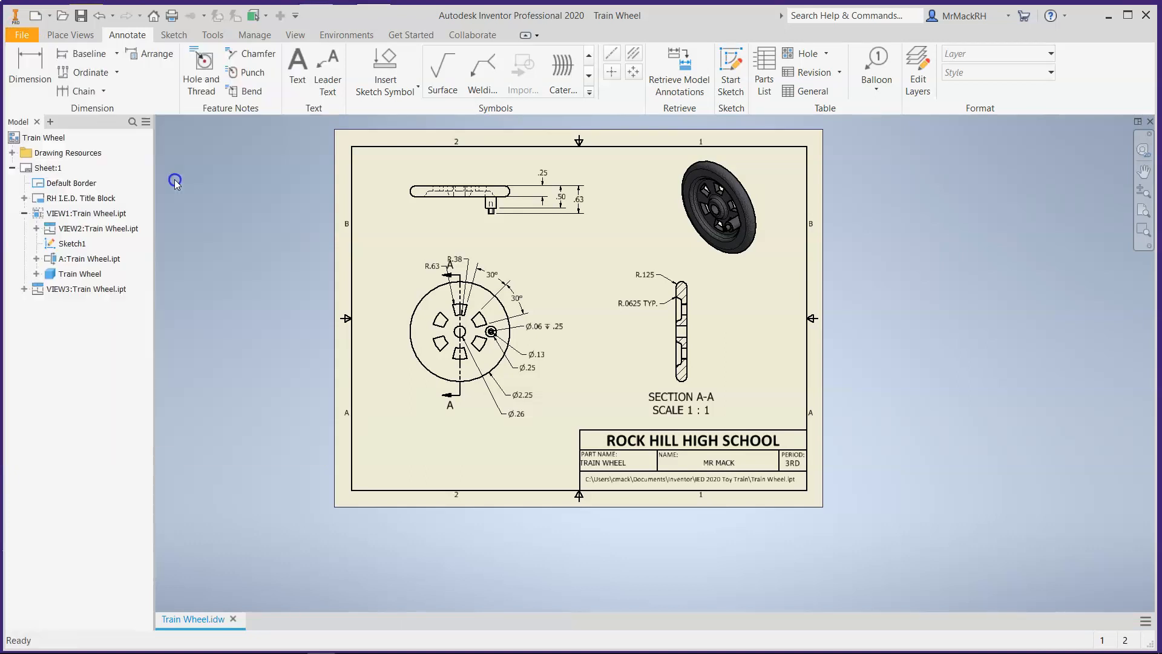
pyautogui.click(743, 478)
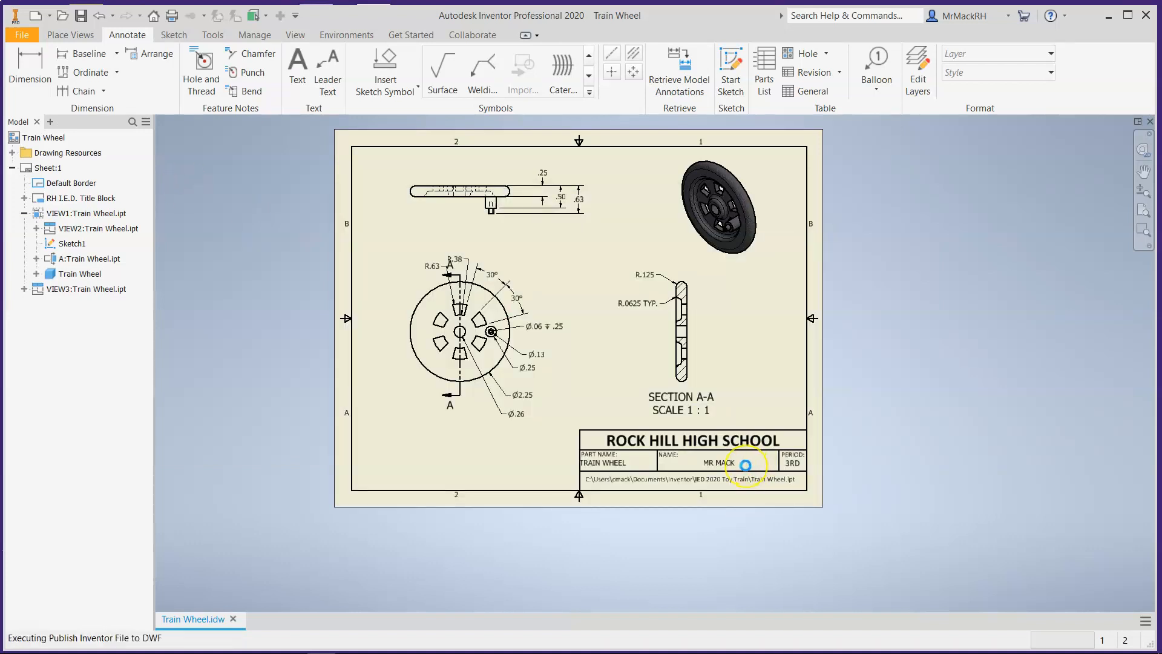